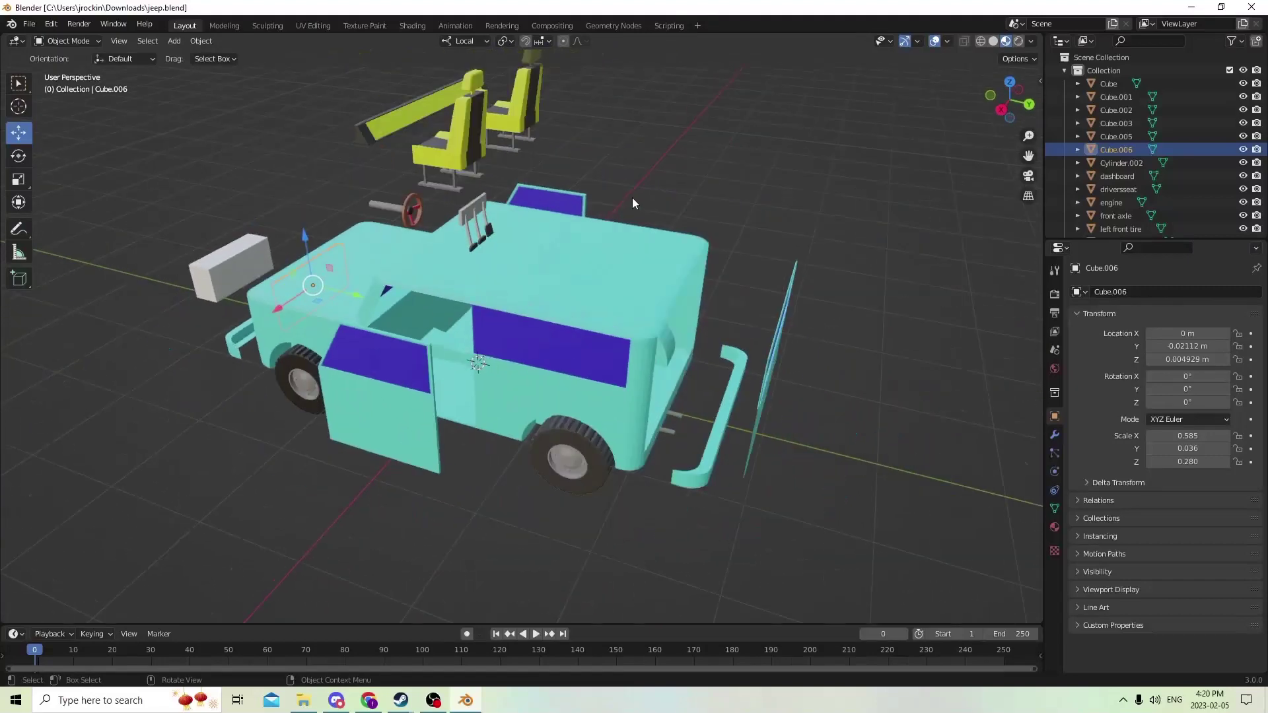
Orbit and zoom around the jeep to inspect its body, front grille and cab
scroll(753, 208, up, 2)
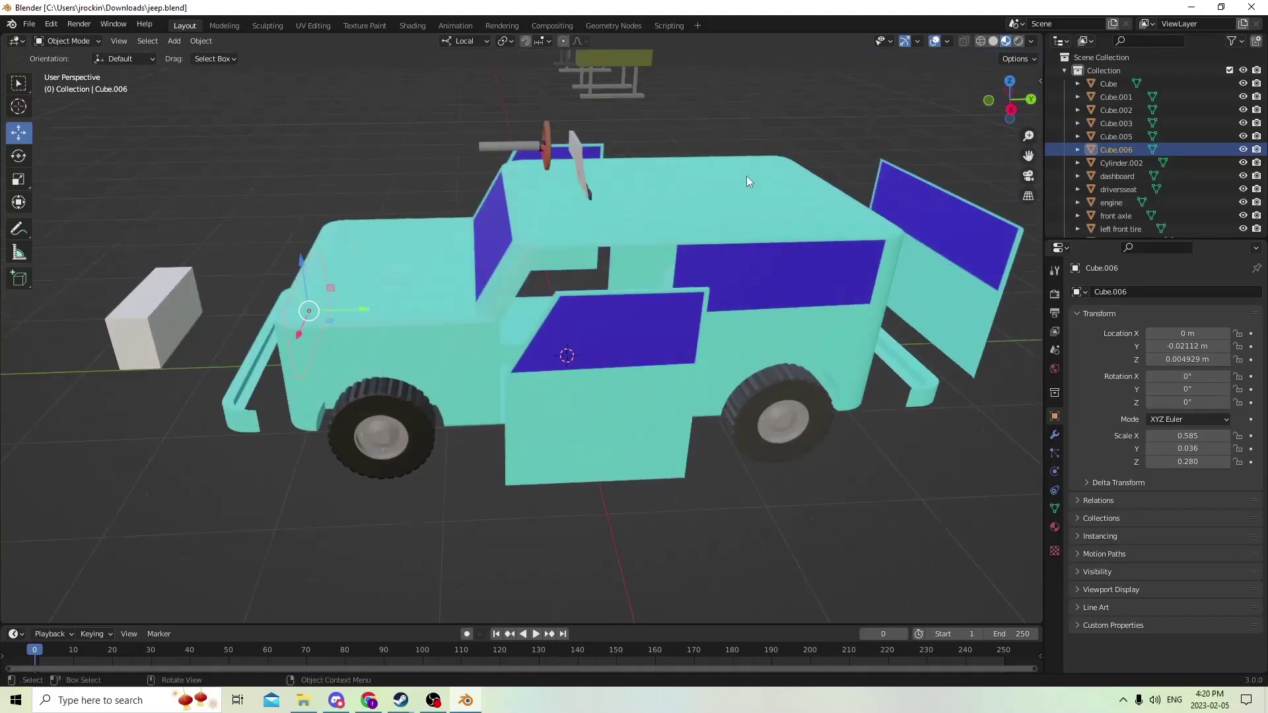
scroll(747, 175, up, 8)
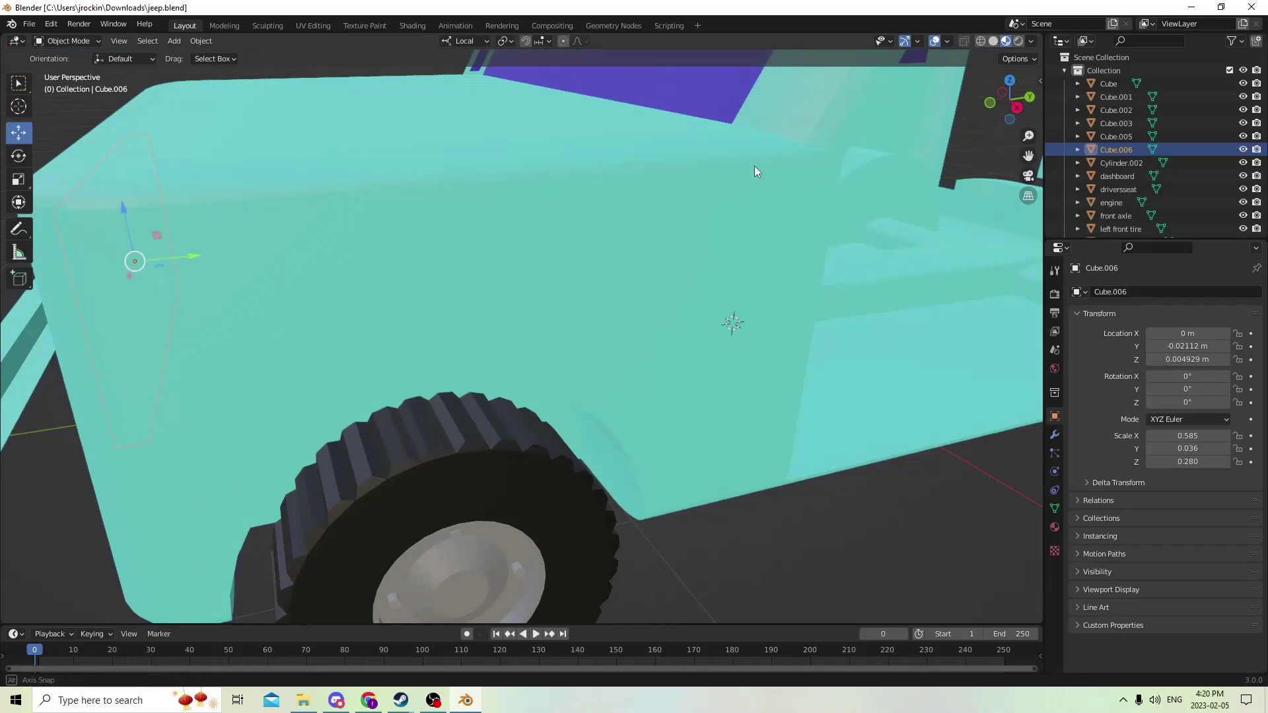
scroll(749, 165, down, 10)
scroll(834, 161, up, 2)
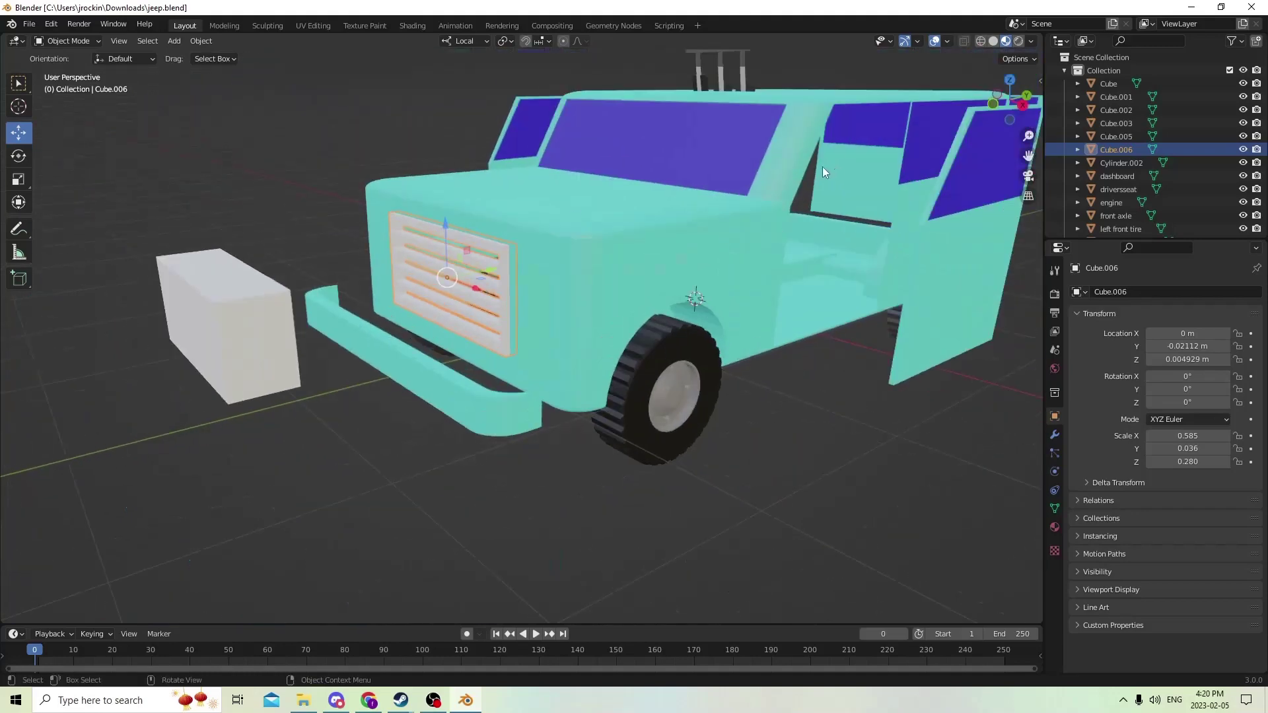
middle_drag(820, 167, 664, 169)
scroll(573, 173, up, 2)
scroll(571, 168, down, 3)
scroll(747, 157, up, 4)
middle_drag(748, 157, 594, 193)
scroll(810, 144, down, 3)
scroll(814, 141, up, 2)
scroll(804, 119, up, 2)
scroll(725, 148, down, 4)
scroll(594, 198, down, 2)
scroll(572, 198, up, 2)
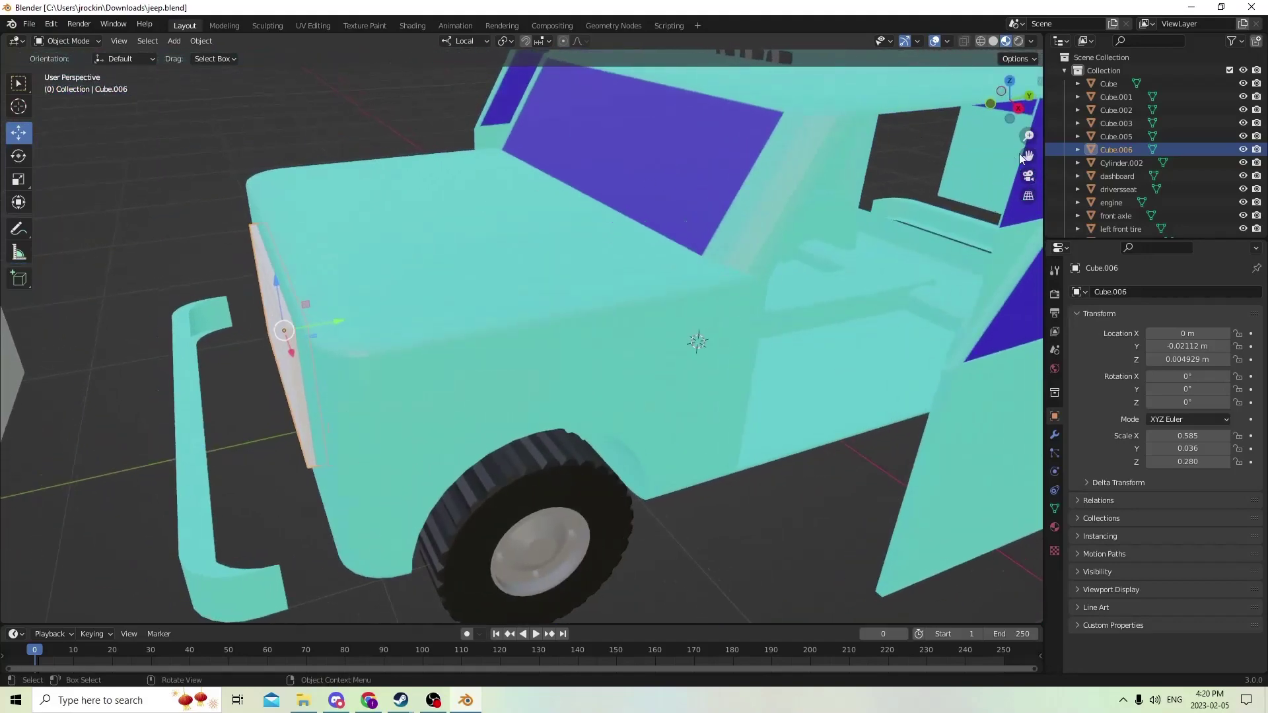
middle_drag(1027, 154, 910, 160)
scroll(777, 169, up, 5)
scroll(781, 170, down, 5)
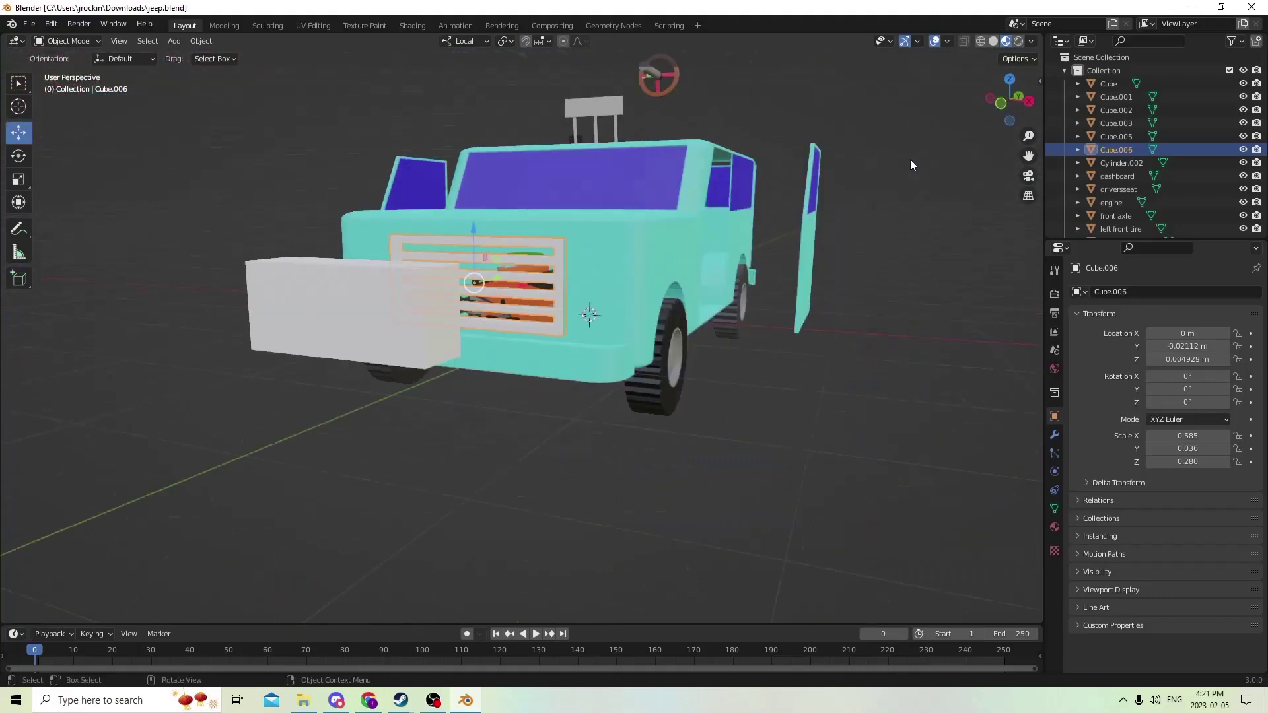
Select the white box Cube.005 in front of the jeep
click(350, 323)
middle_drag(350, 323, 479, 327)
key(Tab)
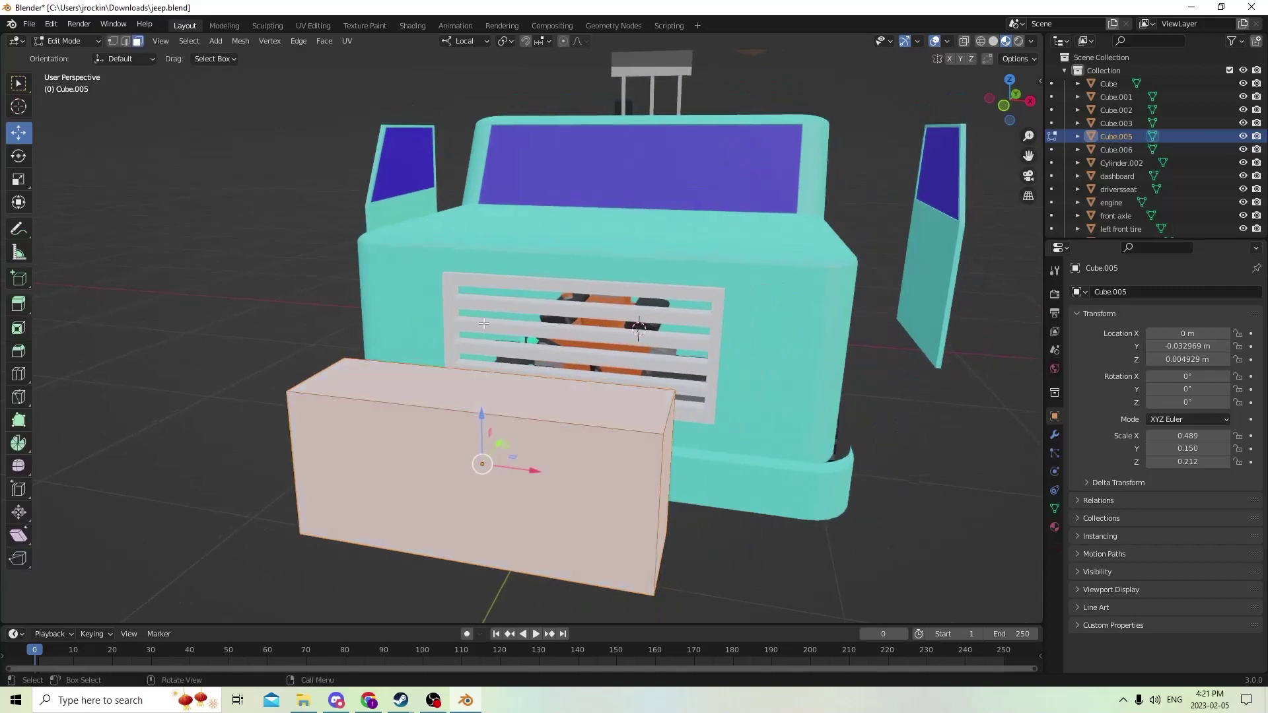
middle_drag(620, 387, 612, 373)
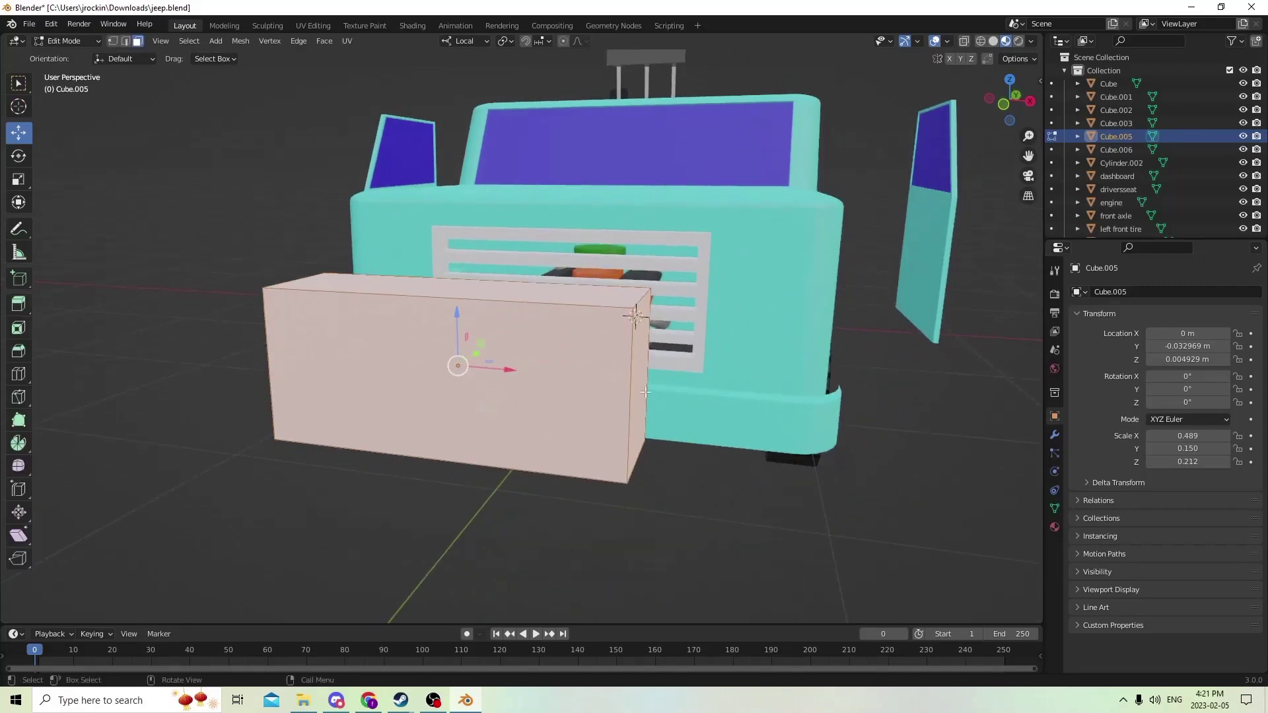
key(ctrl)
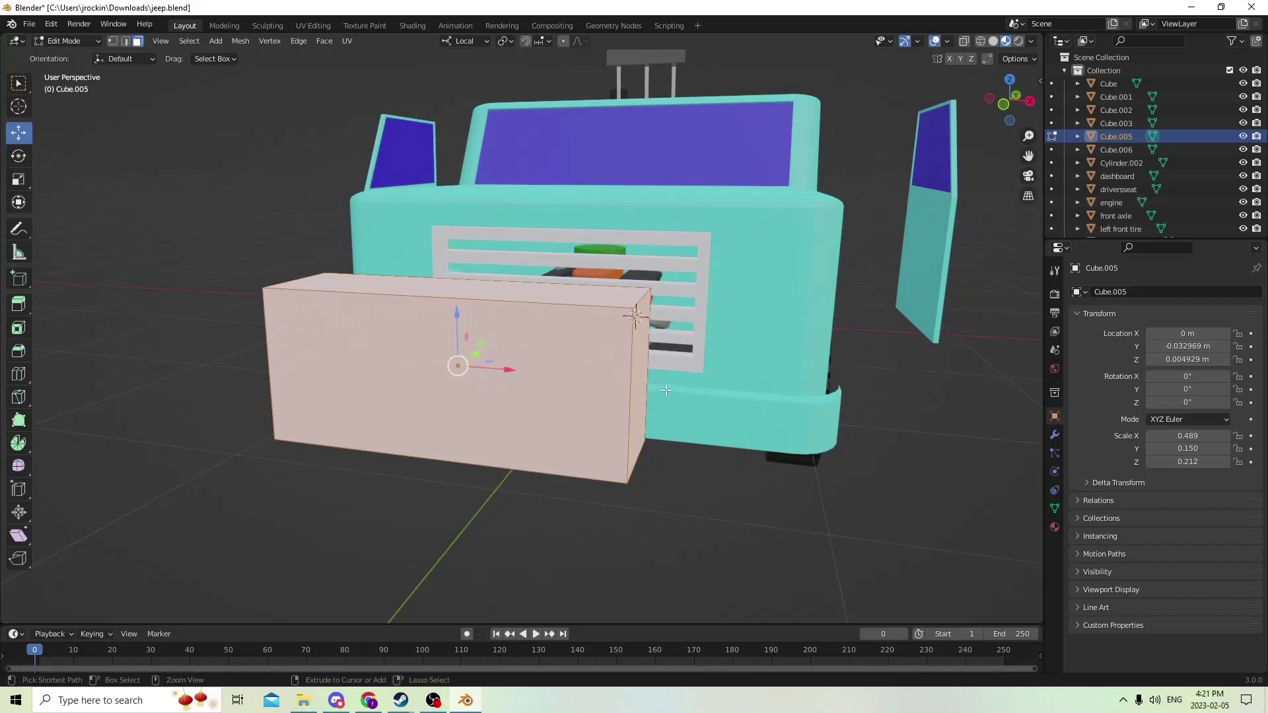
middle_drag(133, 196, 197, 195)
key(Tab)
Scale Cube.005 along X to about half its width
click(18, 179)
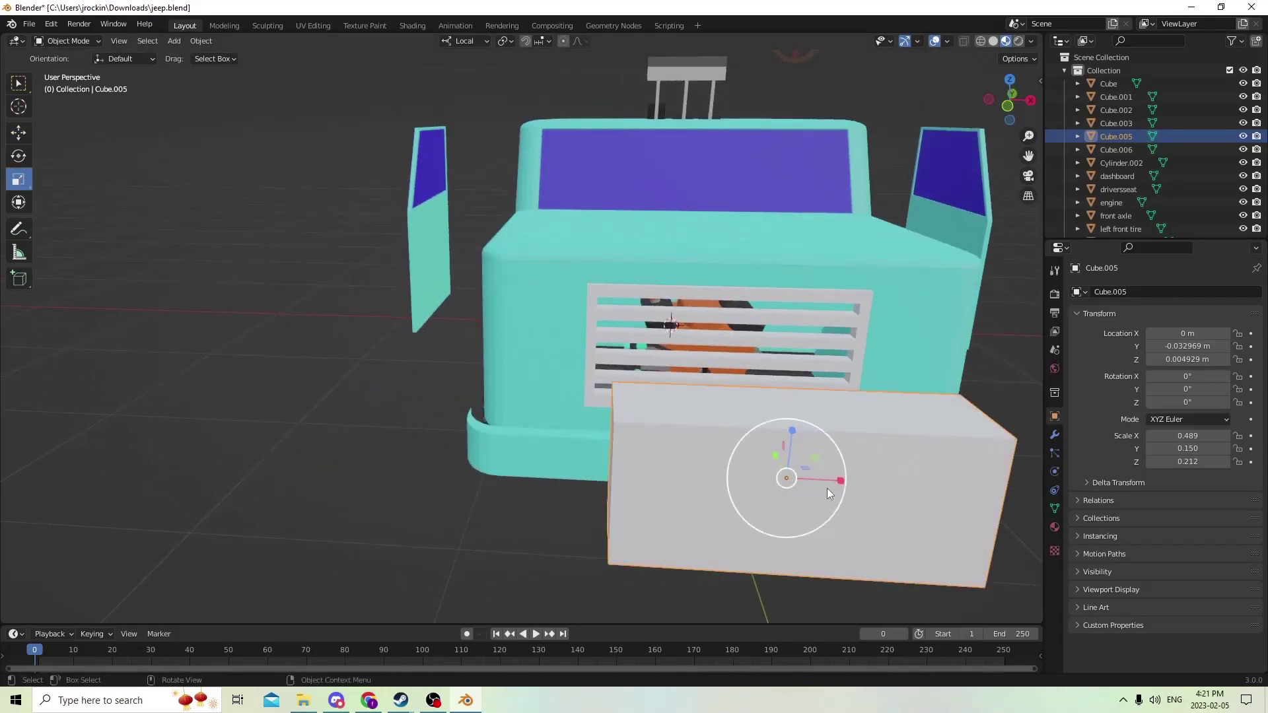
drag(844, 480, 807, 485)
middle_drag(807, 485, 610, 437)
scroll(505, 437, up, 1)
middle_drag(506, 437, 752, 400)
Bevel the box's edges in Edit Mode with 6 segments
key(Tab)
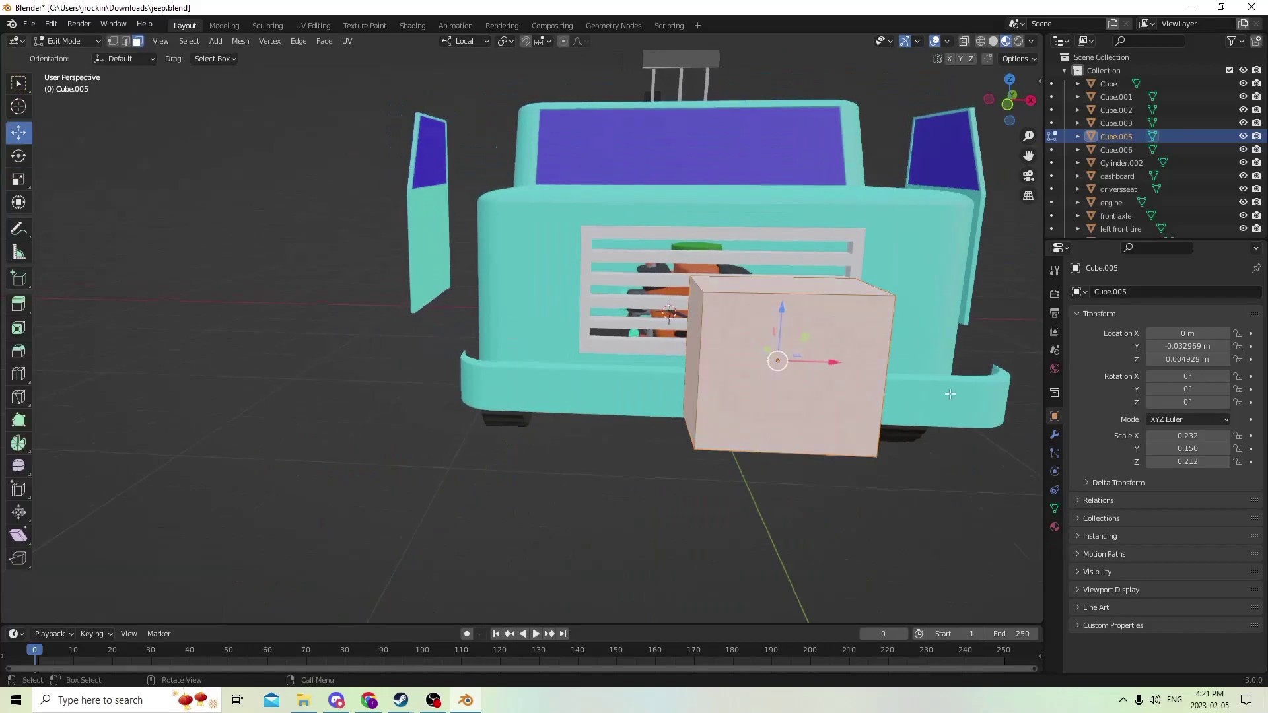
key(ctrl+b)
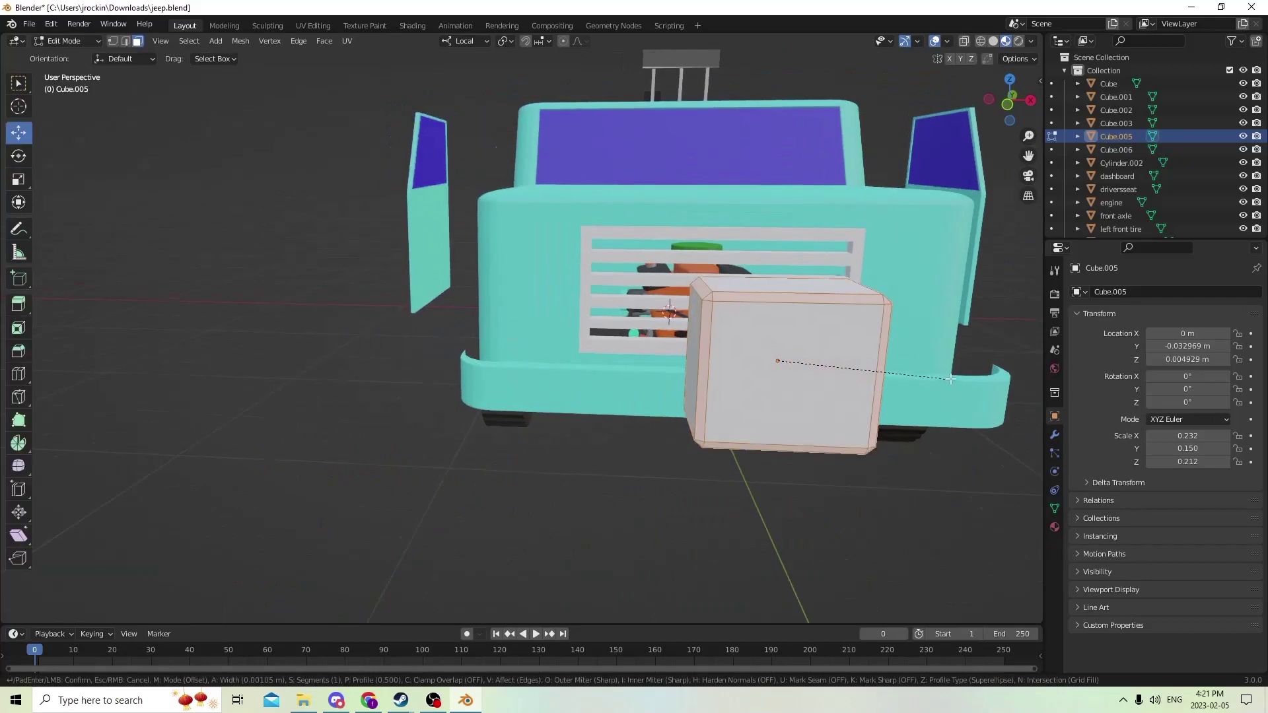
click(956, 378)
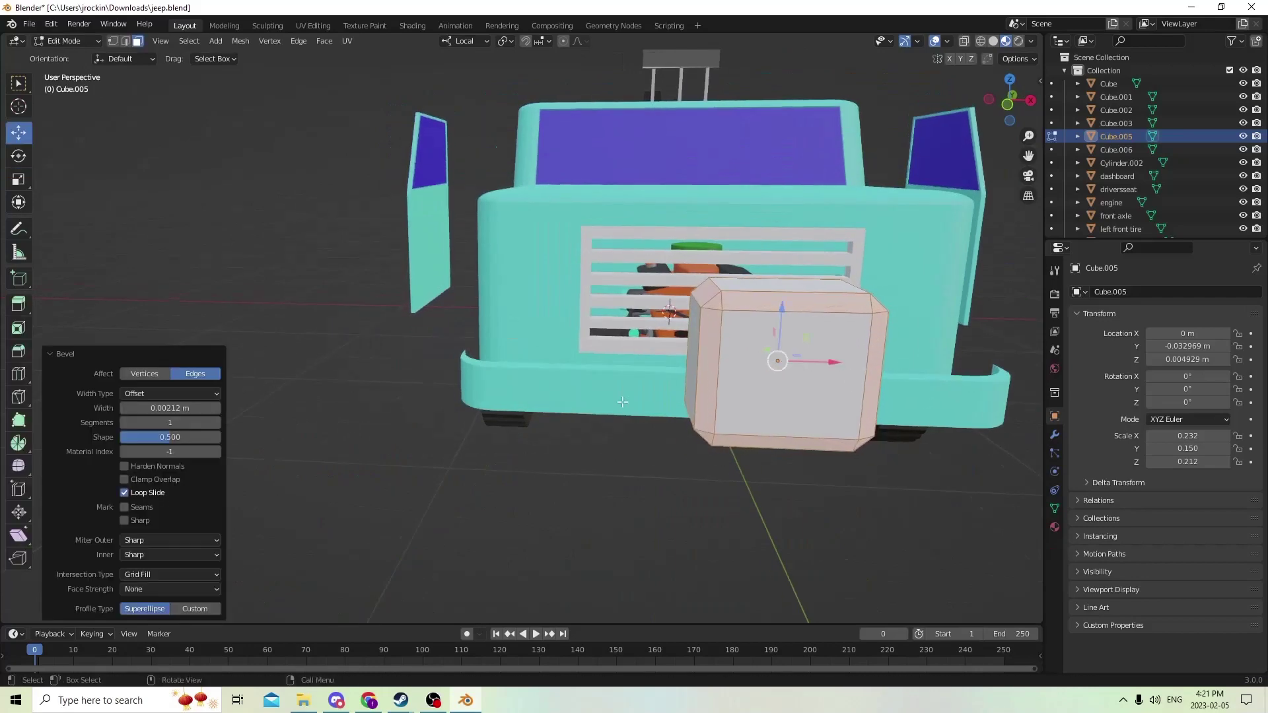
click(216, 423)
click(216, 423)
click(216, 422)
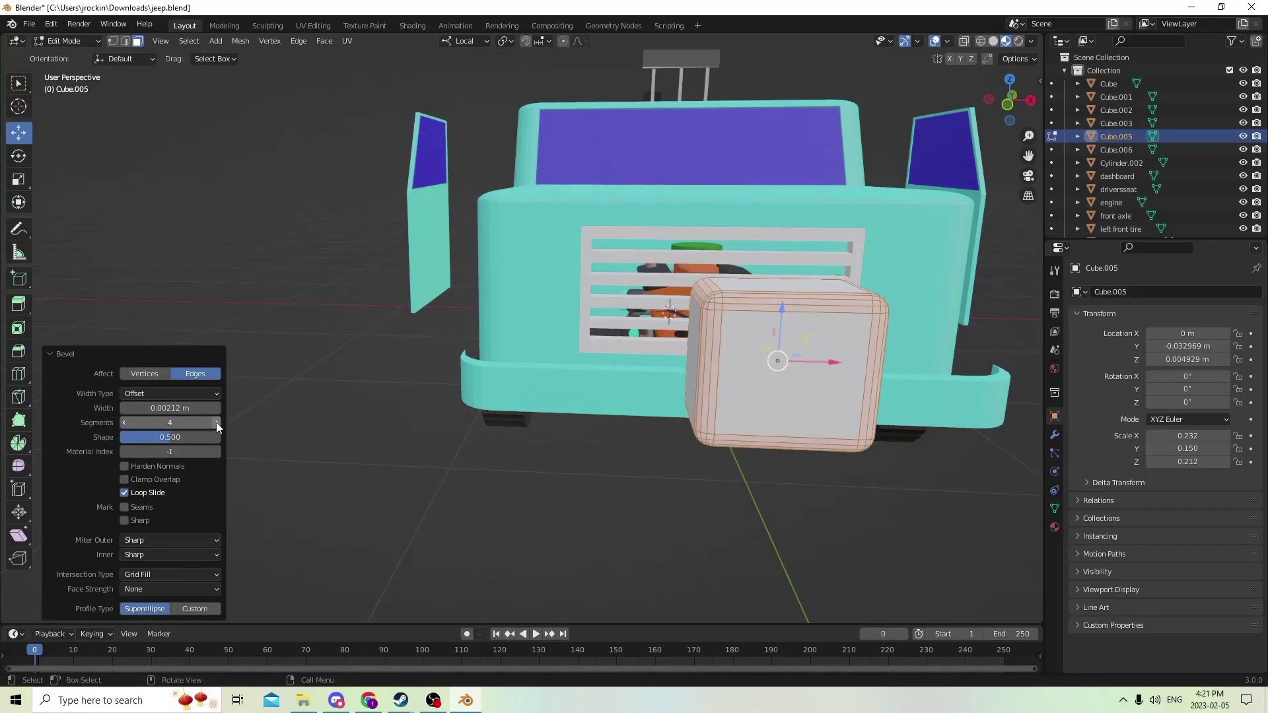
click(216, 423)
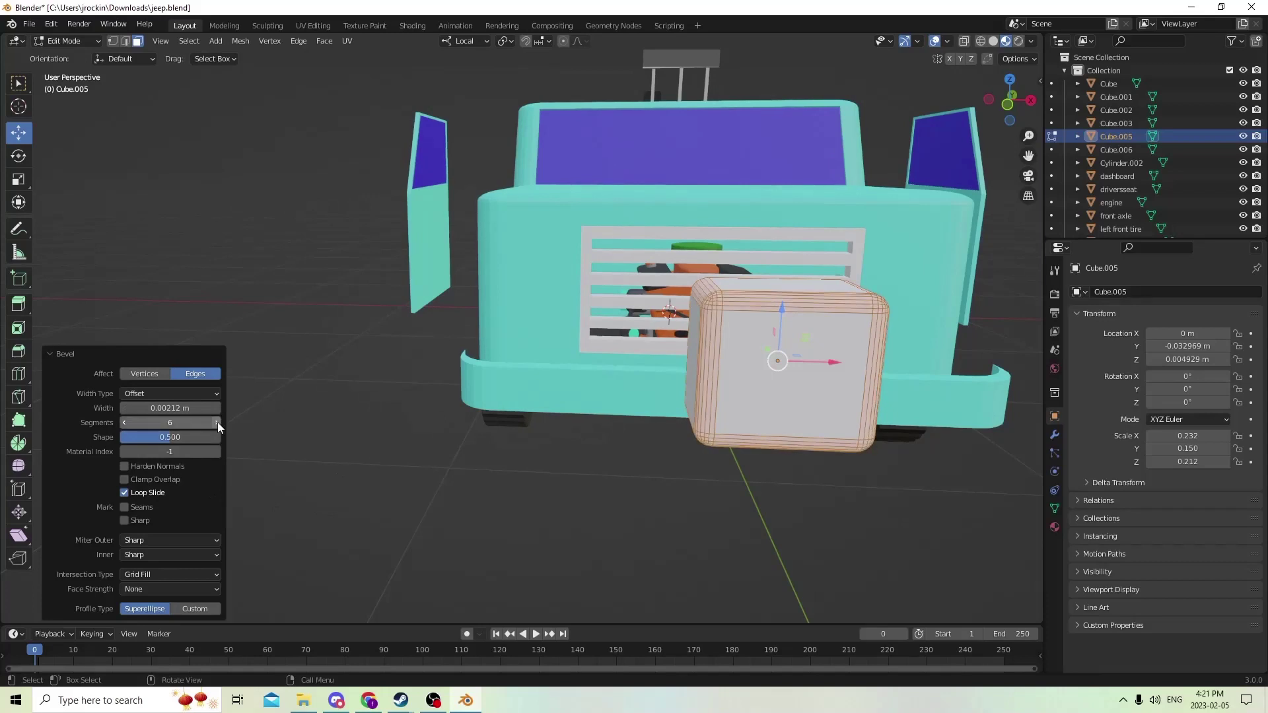
click(216, 423)
Undo the bevel so the box's edges stay sharp
click(52, 24)
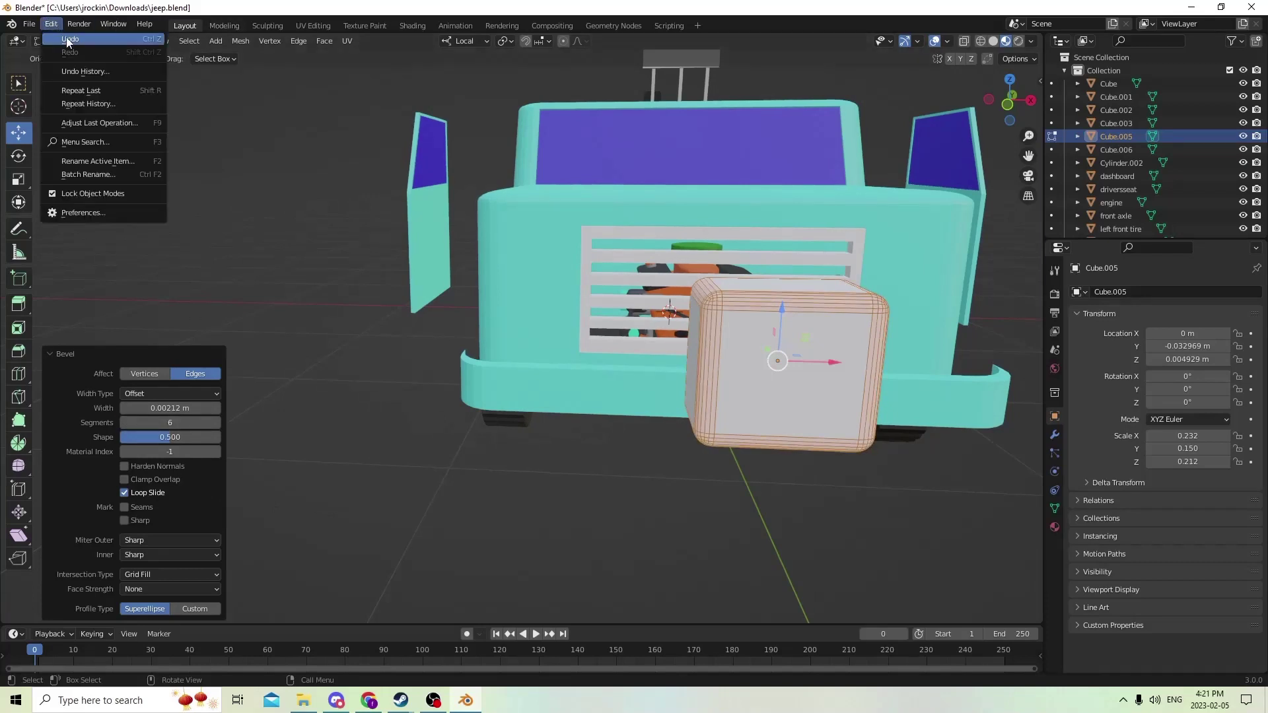
click(66, 40)
middle_drag(595, 331, 707, 345)
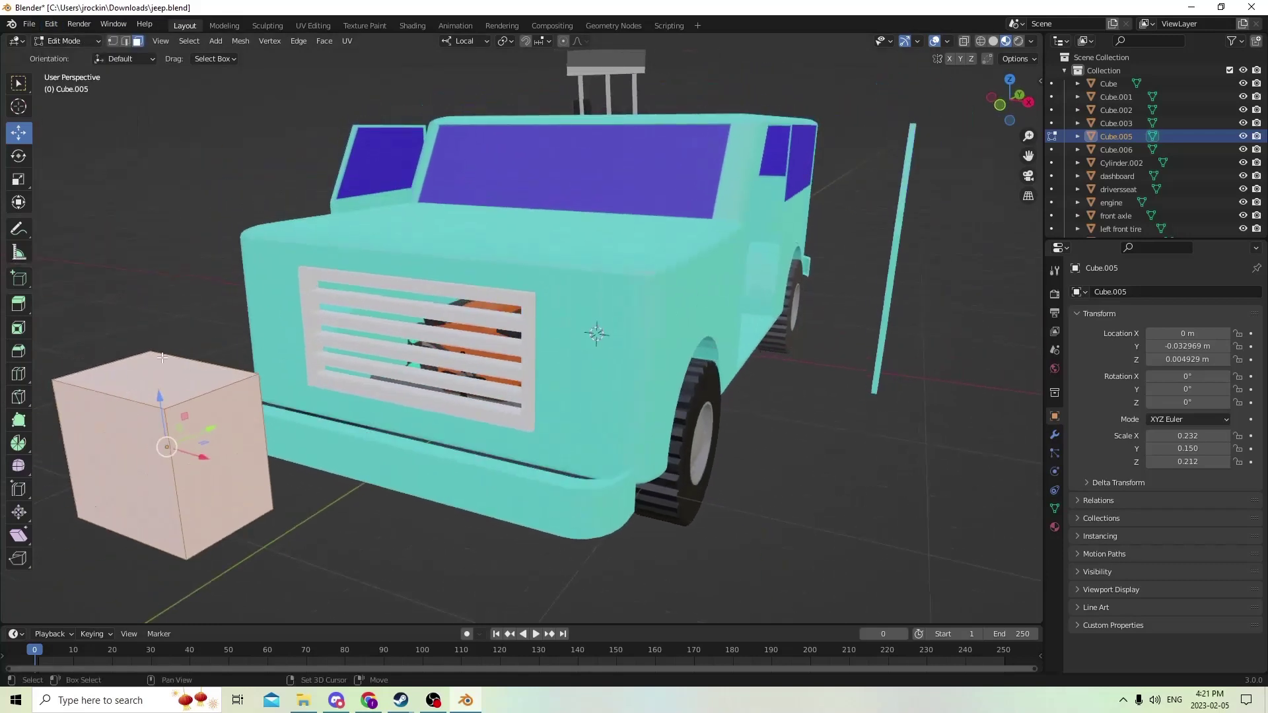
In edge select mode, select the box's bottom and vertical edges
middle_drag(176, 357, 242, 288)
middle_drag(253, 226, 166, 70)
click(125, 44)
click(240, 171)
click(170, 152)
shift+click(254, 149)
shift+click(235, 129)
shift+click(165, 170)
Add the box's left vertical and top-front edges to the selection
middle_drag(165, 171, 203, 198)
scroll(449, 404, up, 3)
shift+click(351, 396)
shift+click(387, 294)
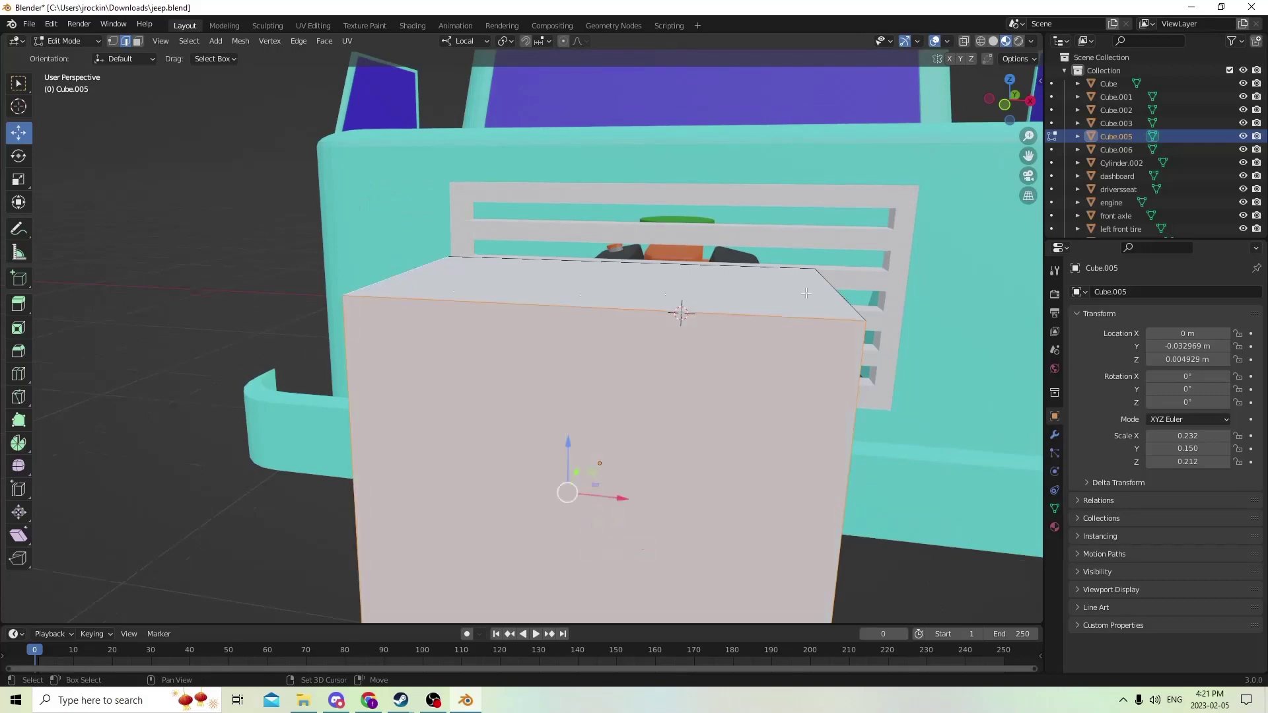
scroll(839, 295, down, 5)
middle_drag(839, 295, 751, 292)
Bevel the selected edges into a rounded 6-segment bevel
key(ctrl+b)
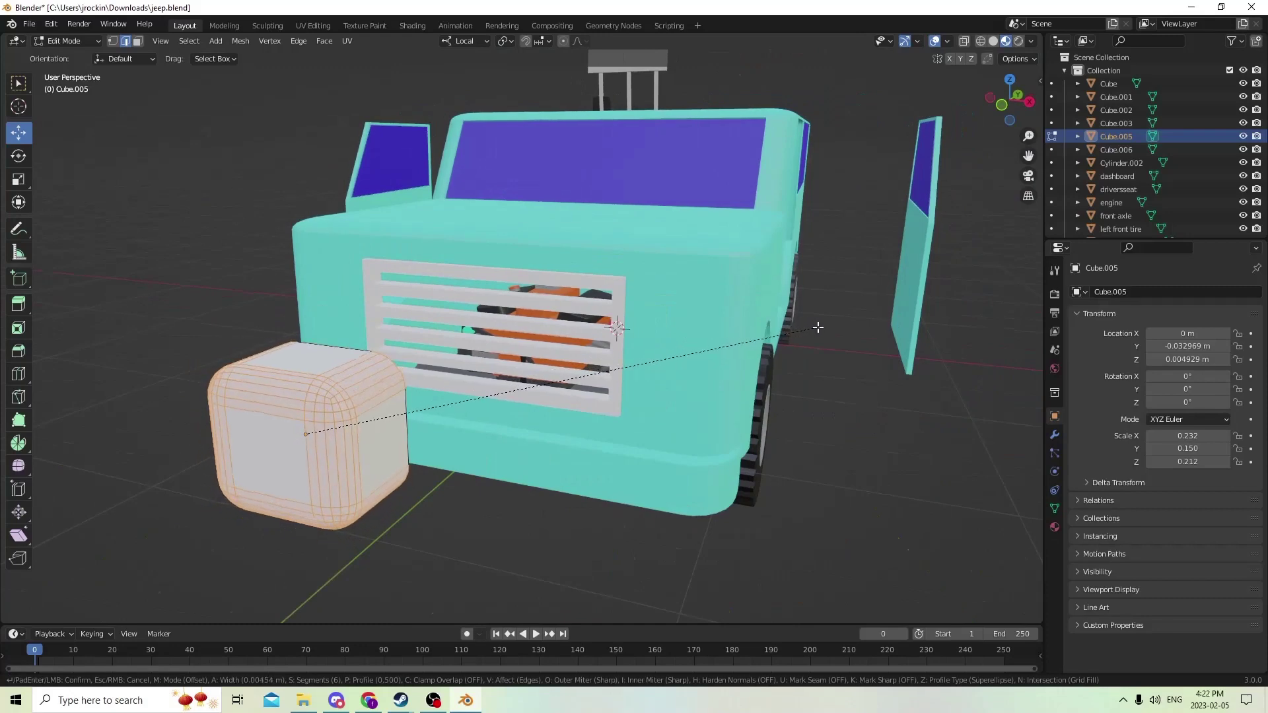
key(Escape)
middle_drag(821, 323, 814, 311)
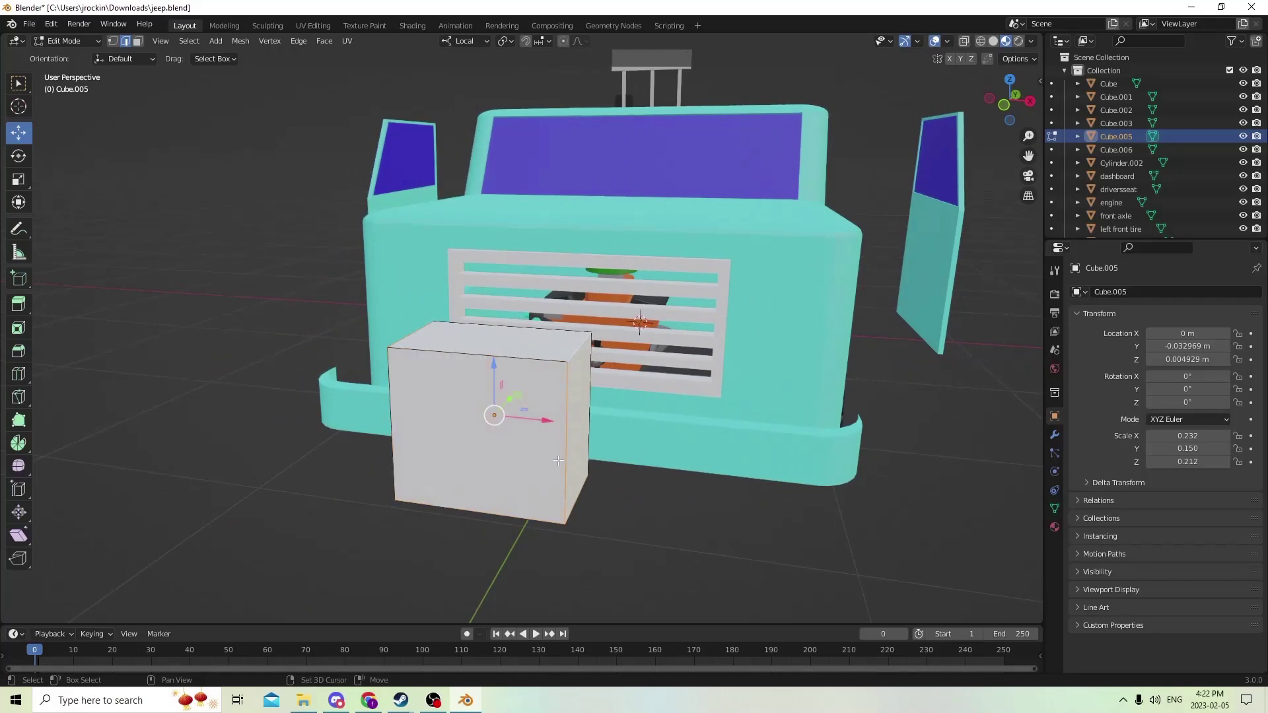
key(ctrl+b)
click(745, 485)
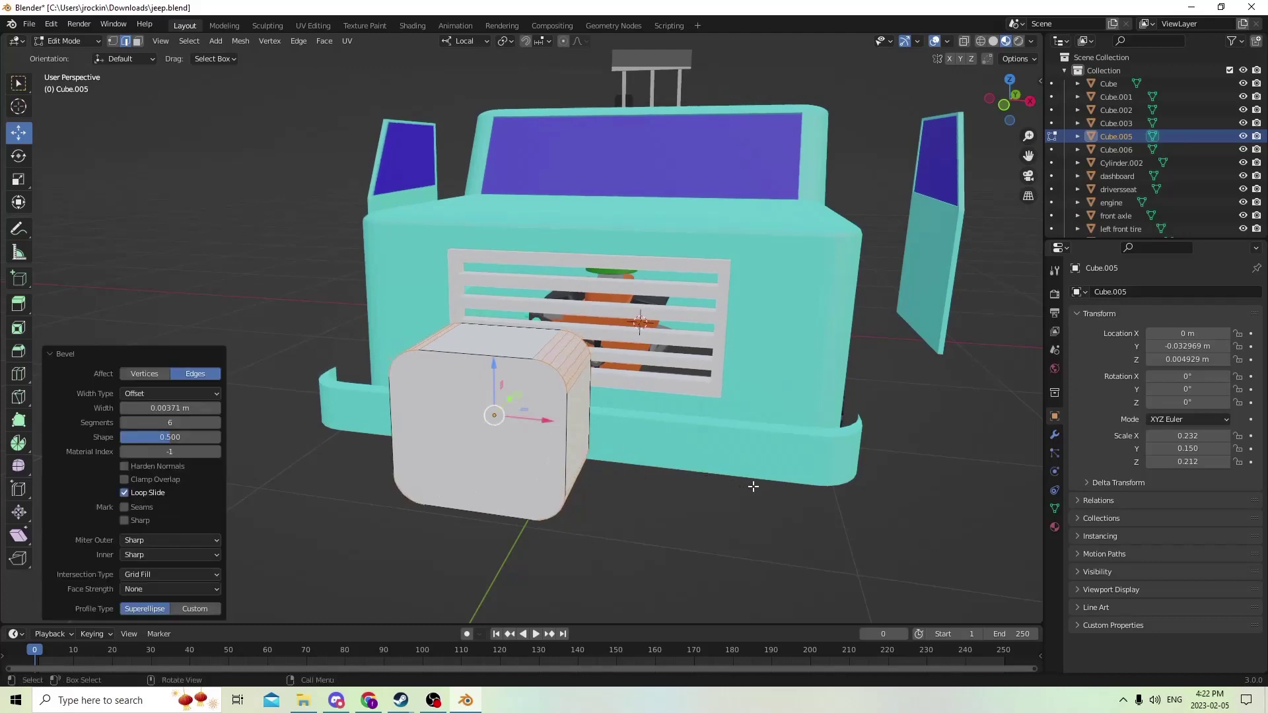
middle_drag(745, 485, 723, 482)
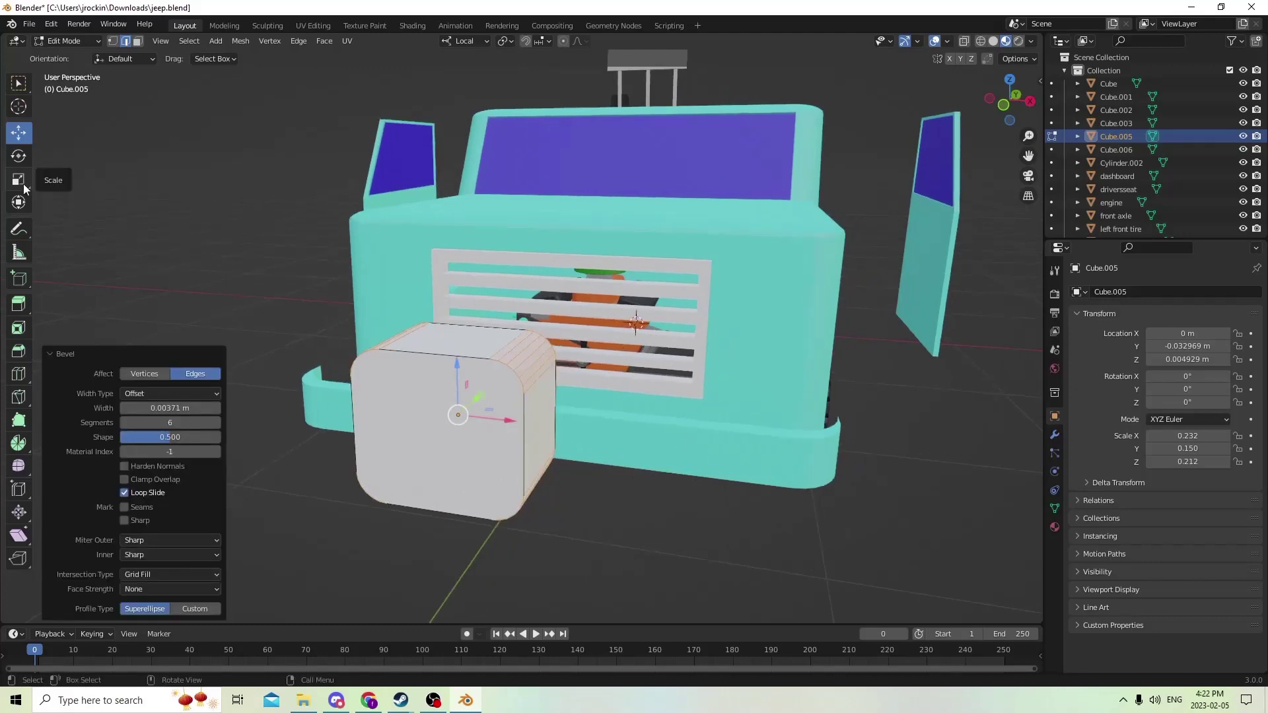
middle_drag(291, 197, 264, 209)
Back in Object Mode, scale the box uniformly to 0.613
key(Tab)
scroll(306, 291, down, 2)
scroll(304, 290, up, 2)
middle_drag(304, 291, 637, 390)
key(s)
click(514, 393)
Move Cube.005 toward the jeep's front grille
click(20, 134)
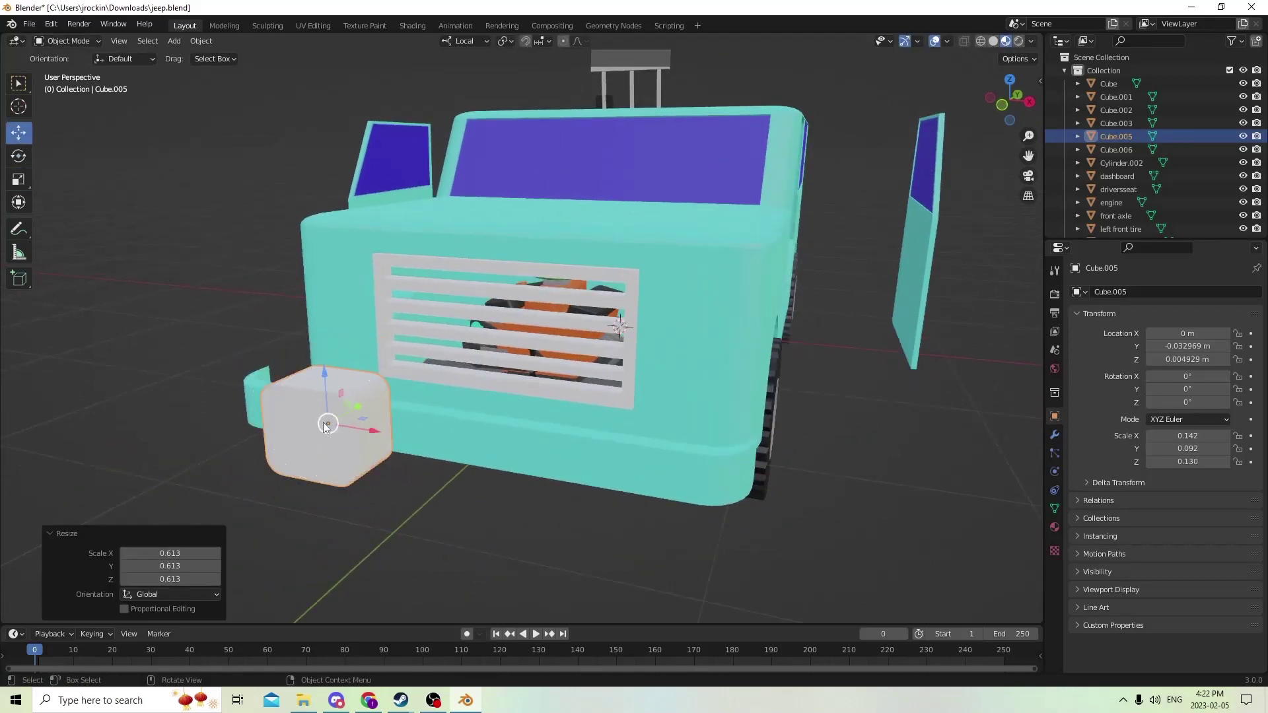
drag(329, 424, 588, 470)
middle_drag(588, 470, 509, 462)
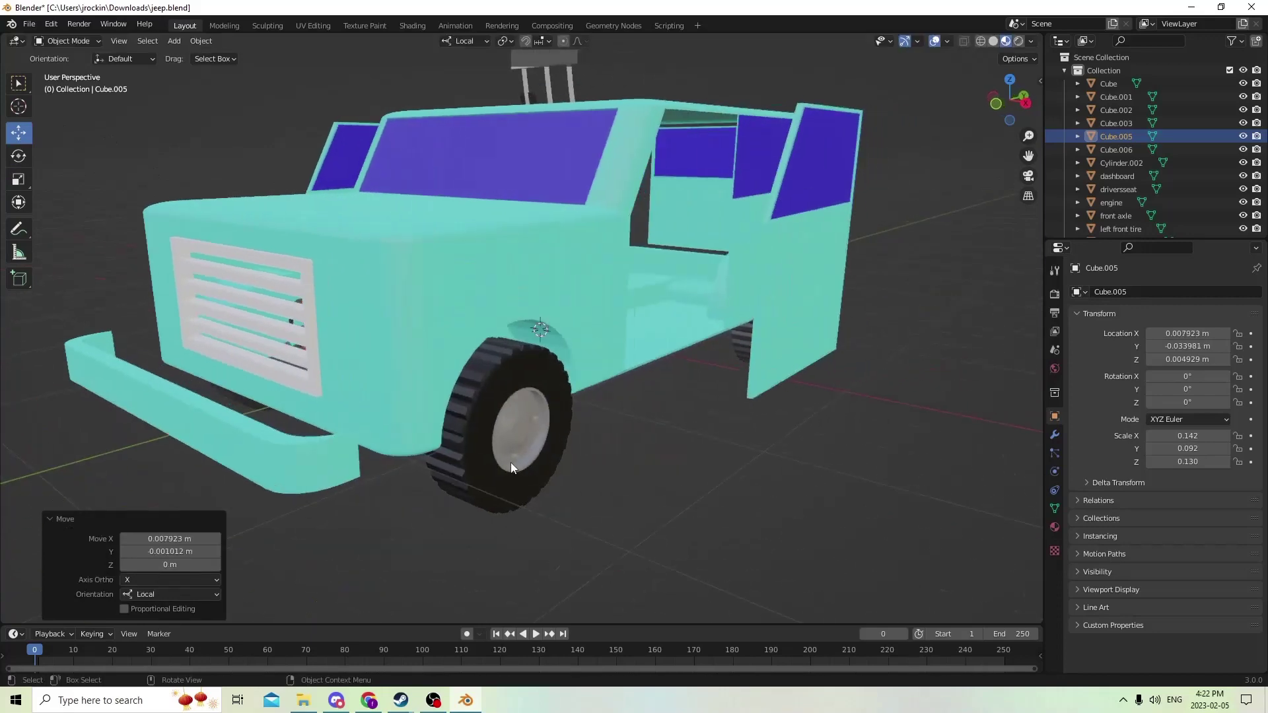
scroll(510, 461, down, 2)
drag(229, 382, 406, 338)
right_click(406, 338)
drag(229, 389, 458, 334)
scroll(458, 335, up, 4)
scroll(594, 380, down, 5)
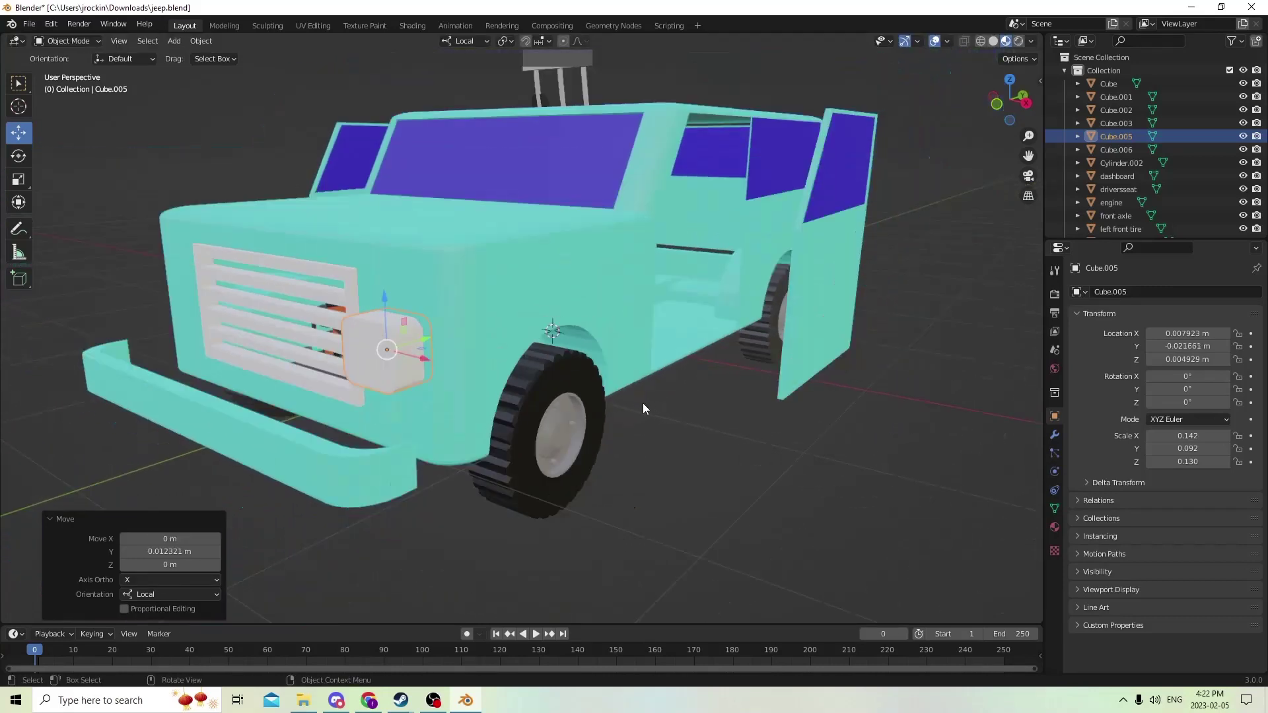
Raise the box slightly and nudge it along X and Y beside the grille
drag(576, 345, 586, 305)
scroll(565, 343, up, 4)
middle_drag(589, 370, 676, 559)
drag(759, 518, 790, 528)
scroll(766, 522, down, 4)
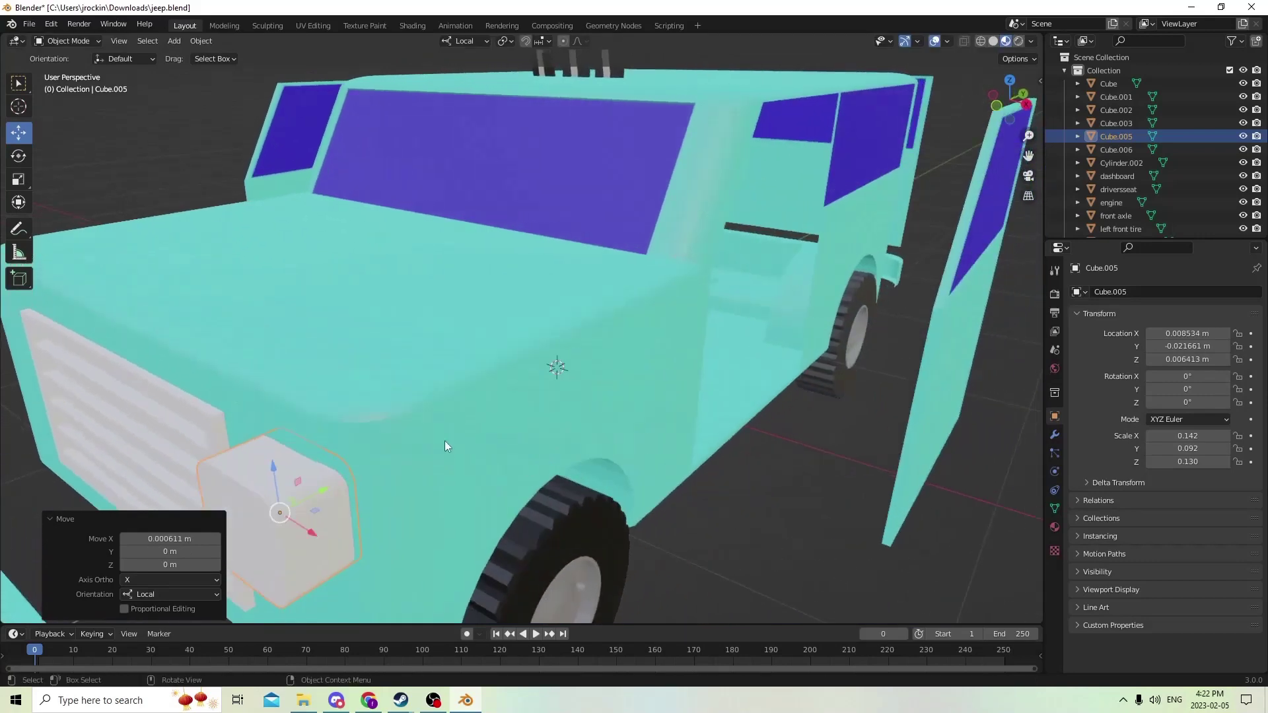
scroll(397, 446, down, 2)
mouse_move(418, 423)
mouse_down()
mouse_move(428, 418)
mouse_move(404, 420)
mouse_up()
Flatten the box on Y to half its depth (0.046)
click(20, 185)
middle_drag(420, 417, 504, 399)
scroll(505, 399, down, 1)
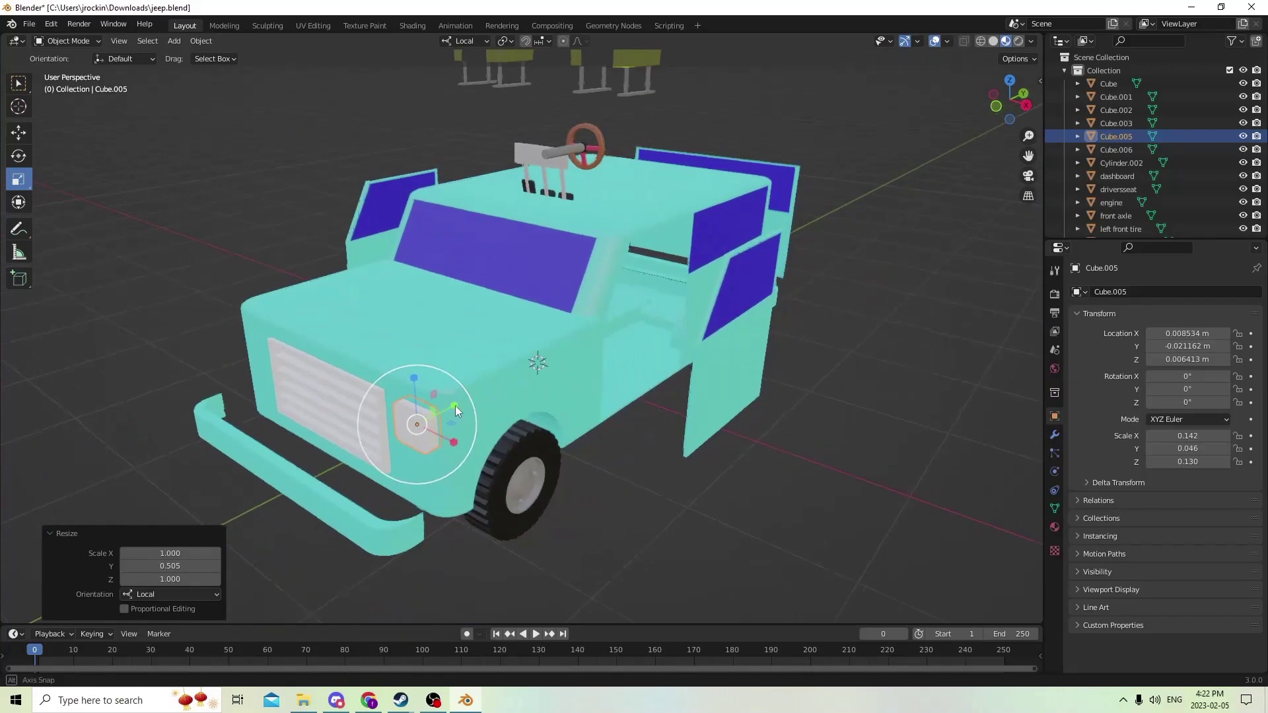
Duplicate the headlight and move the copy over to the side door
key(shift+d)
right_click(537, 362)
scroll(537, 361, down, 1)
click(18, 134)
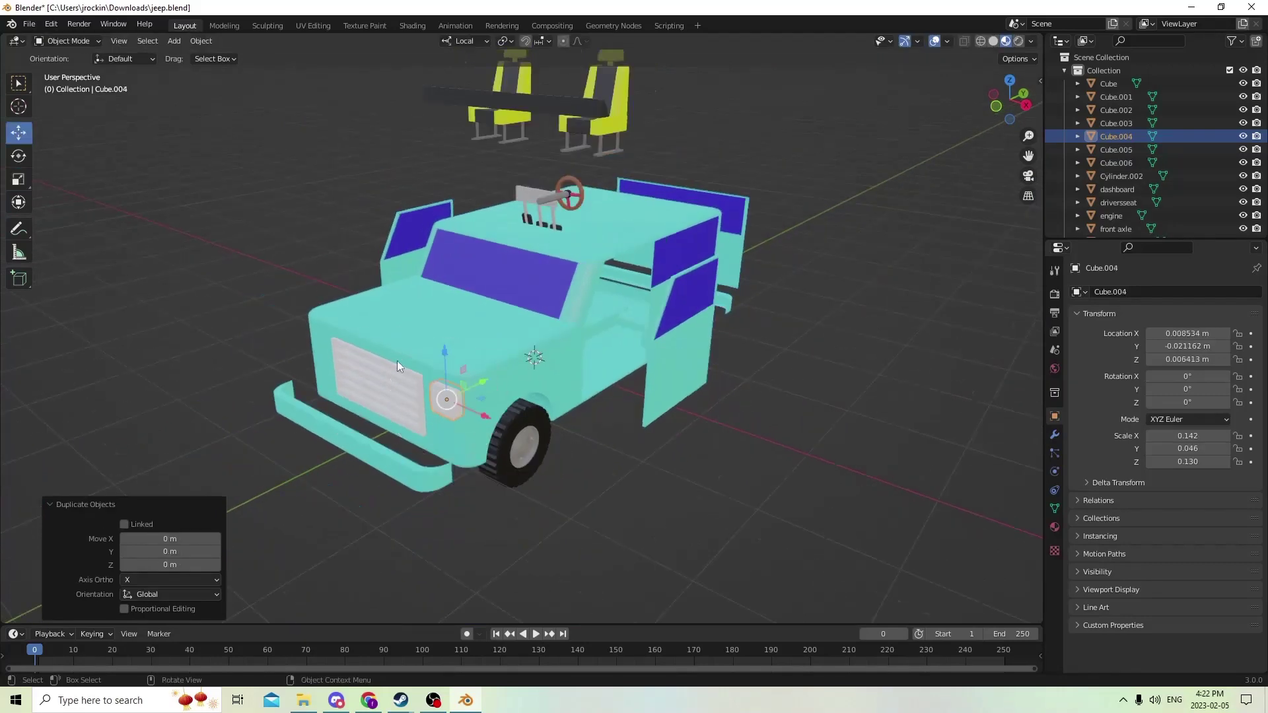
drag(477, 377, 696, 271)
scroll(631, 291, up, 3)
middle_drag(630, 290, 355, 106)
scroll(653, 288, up, 3)
Inset the headlight's front face by 0.000943 m in Edit Mode
click(656, 243)
key(Tab)
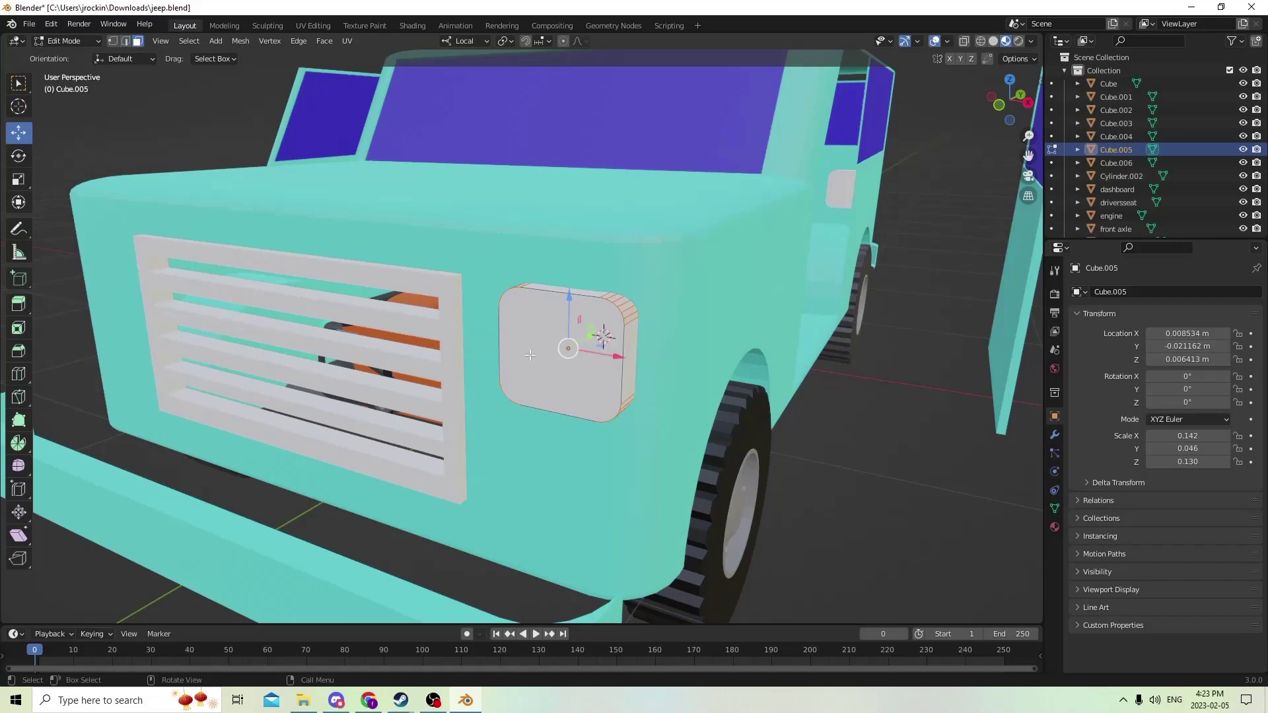
click(540, 363)
key(i)
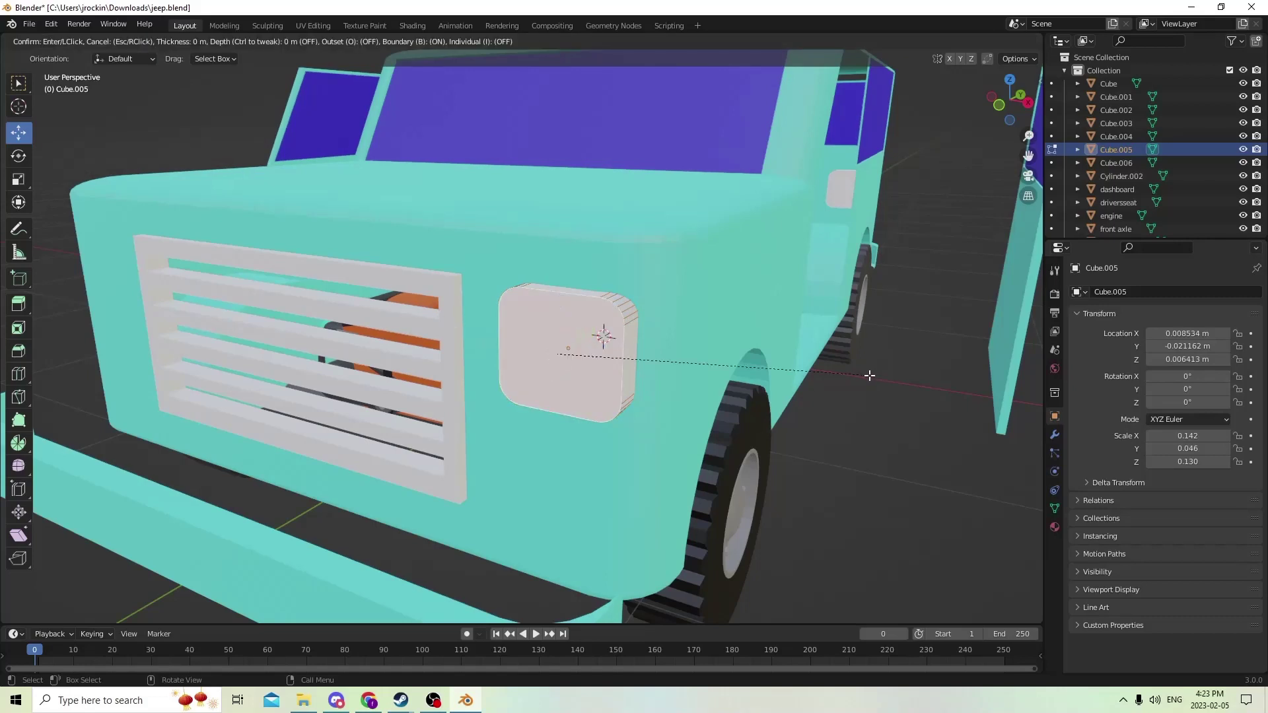
click(866, 375)
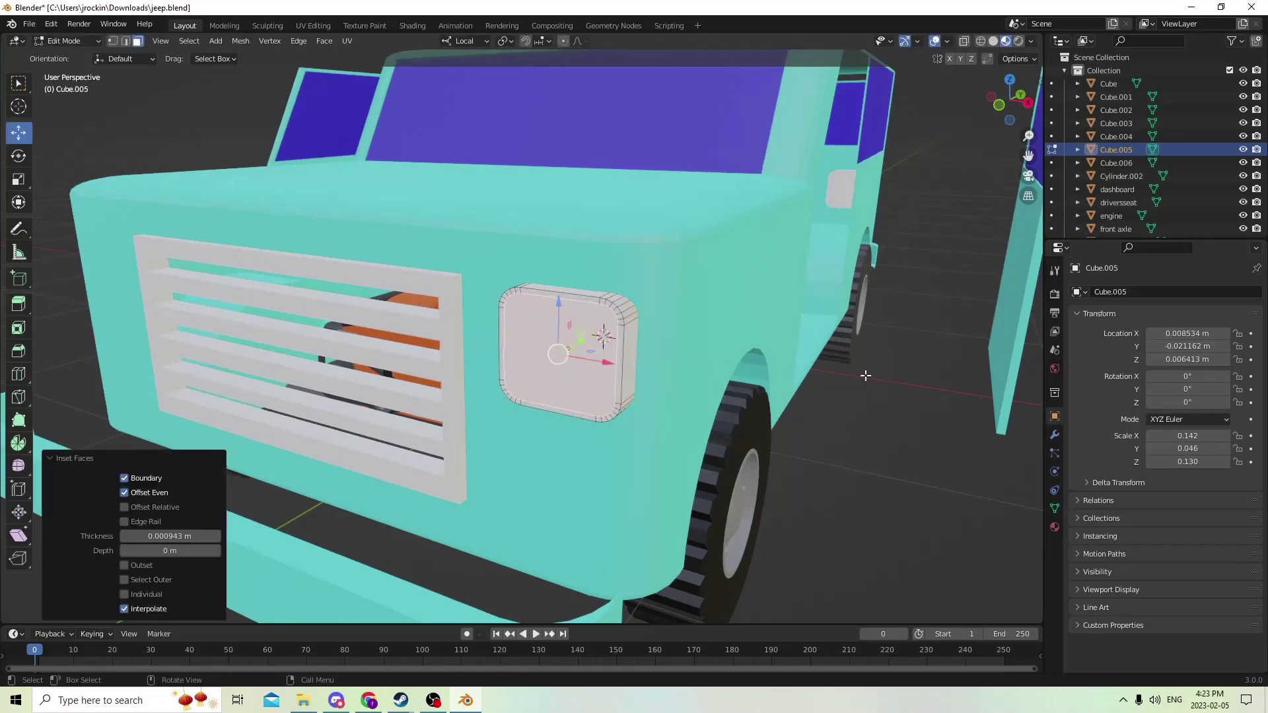
Recess the inset face 0.000225 m along its normal, then return to Object Mode
key(e)
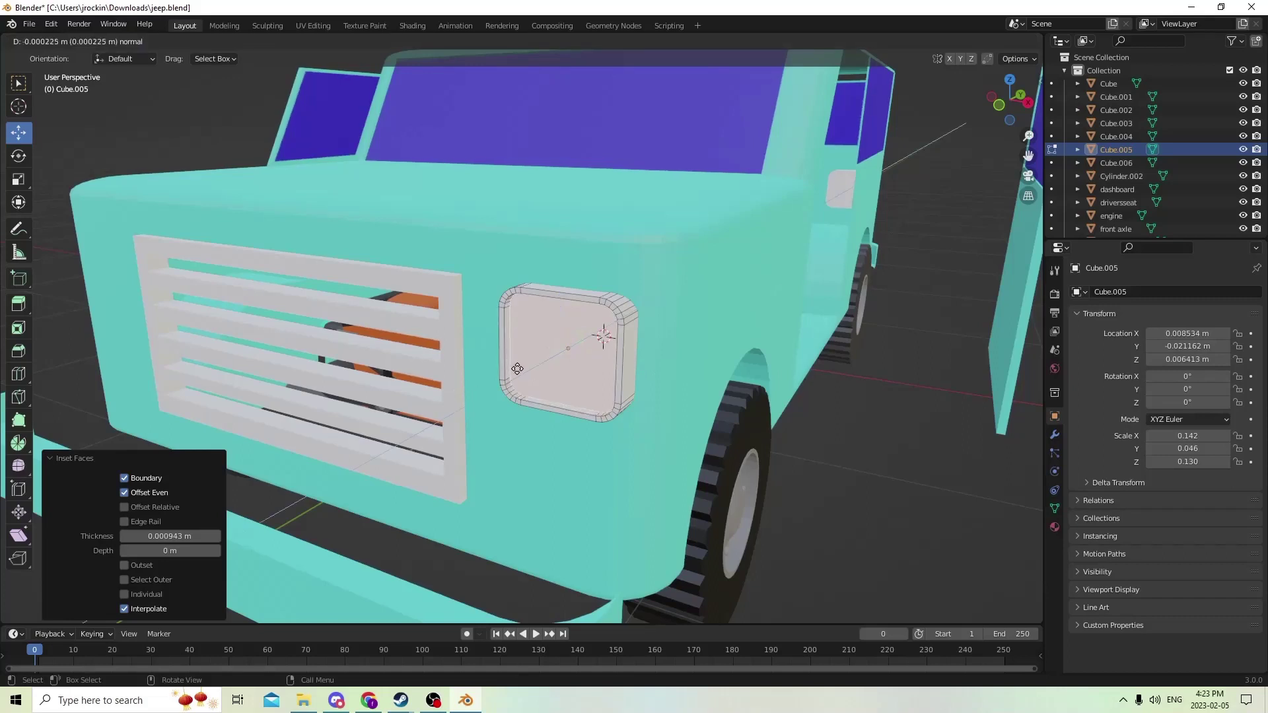
click(517, 368)
mouse_move(517, 369)
middle_down()
mouse_move(538, 364)
mouse_move(519, 354)
middle_up()
key(Tab)
scroll(525, 354, down, 2)
middle_drag(584, 393, 612, 398)
scroll(634, 408, down, 2)
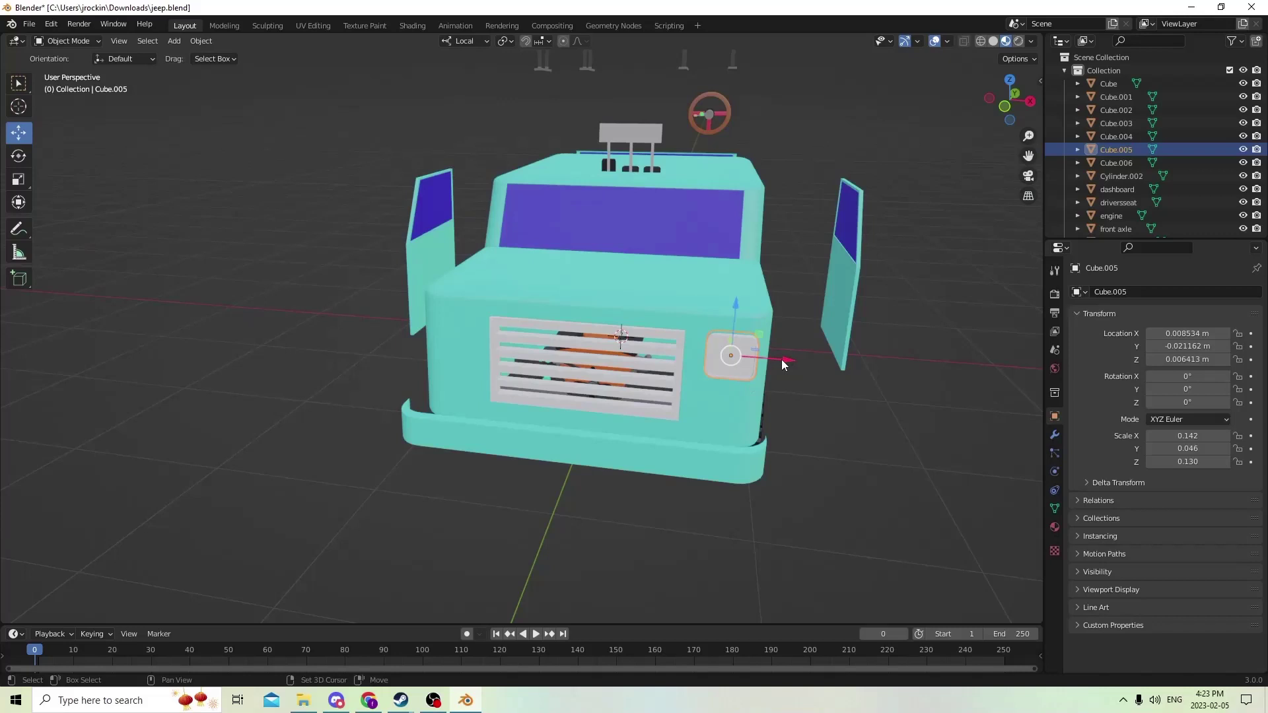
Duplicate the headlight as Cube.007 and set its X location to -0.008534 m
key(shift+d)
right_click(838, 318)
middle_drag(840, 333, 830, 335)
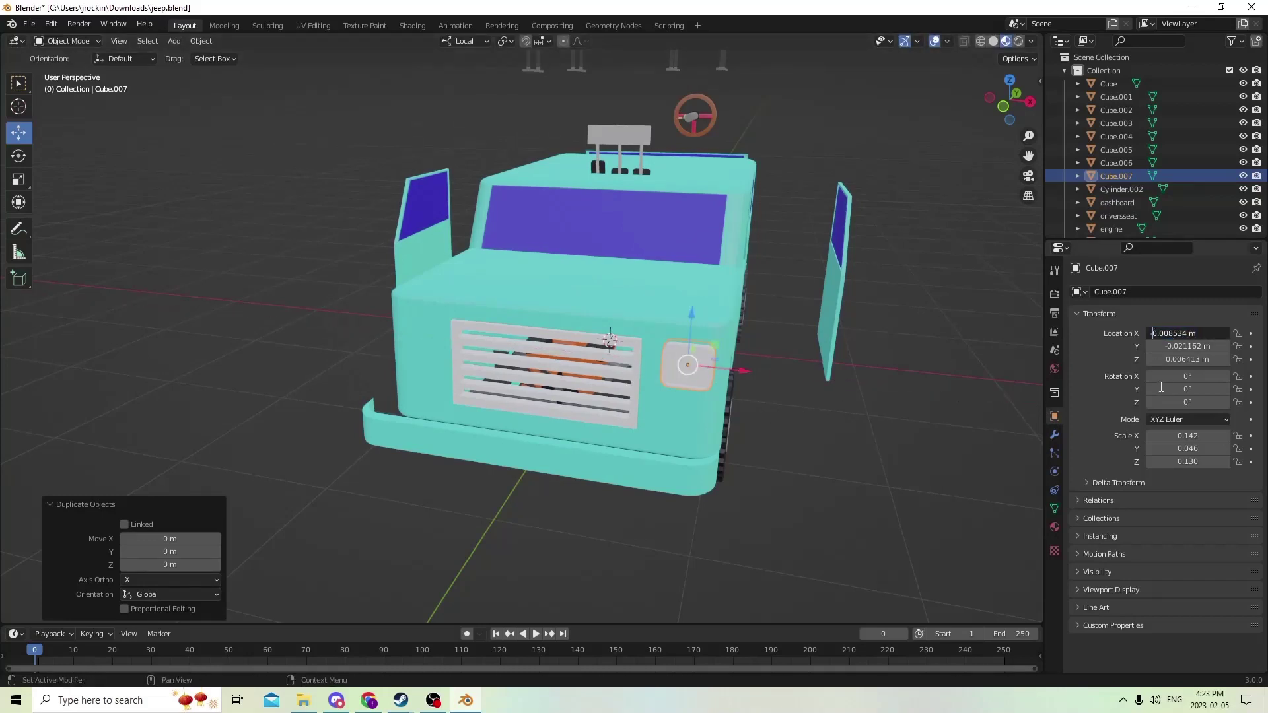
text(-)
key(Return)
middle_drag(904, 358, 739, 334)
scroll(884, 350, down, 3)
scroll(690, 323, up, 2)
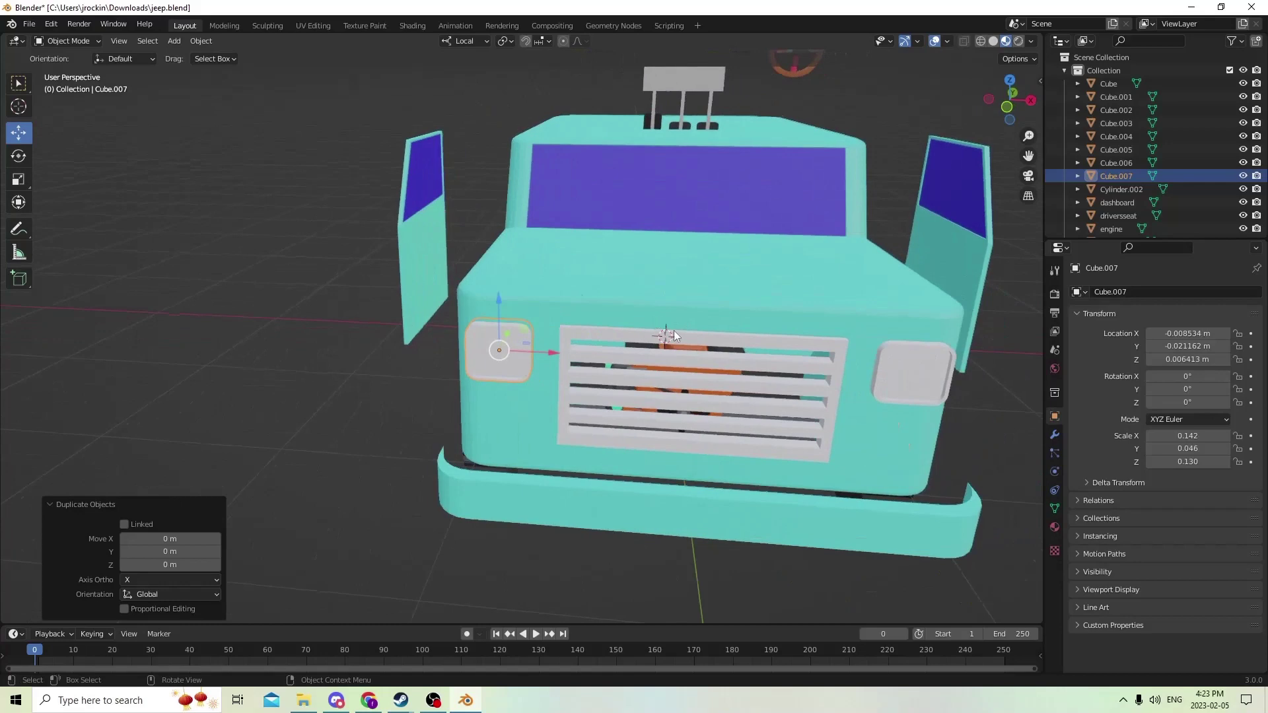
shift+click(891, 382)
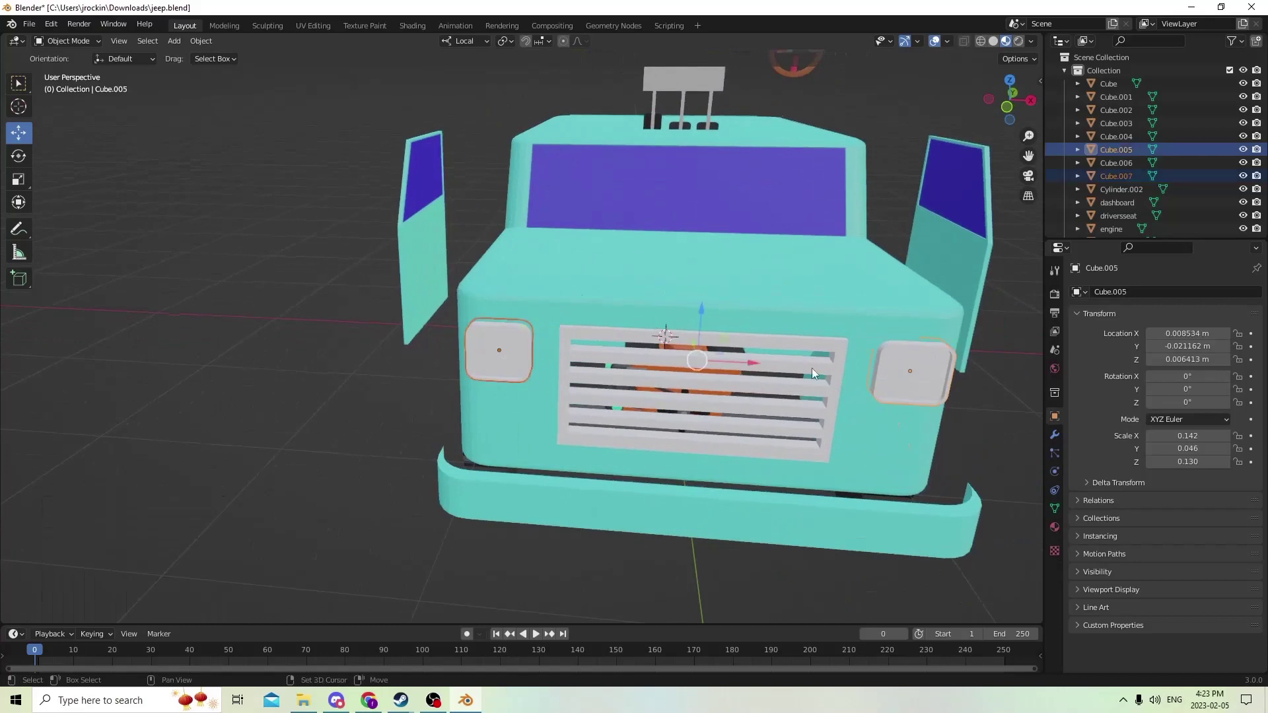
Join both headlights into the grille object
shift+click(563, 377)
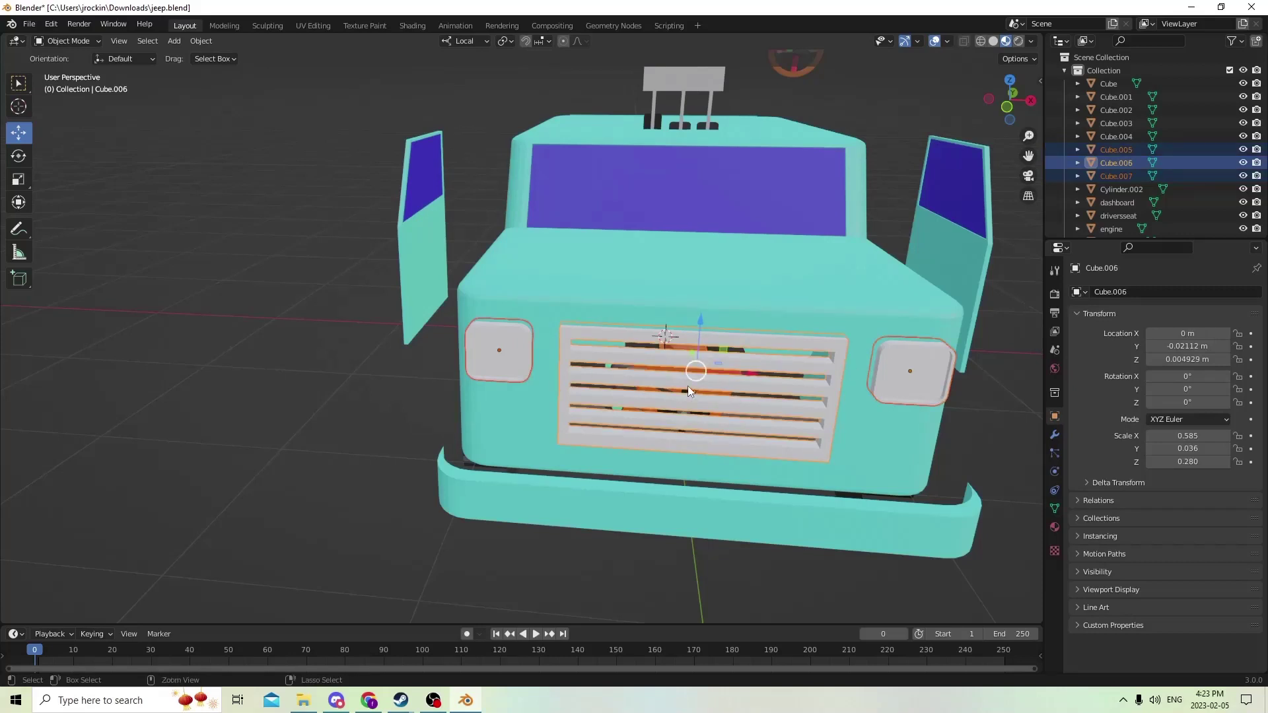
key(ctrl+j)
middle_drag(677, 383, 612, 345)
scroll(629, 363, up, 2)
scroll(626, 362, down, 2)
scroll(532, 343, up, 3)
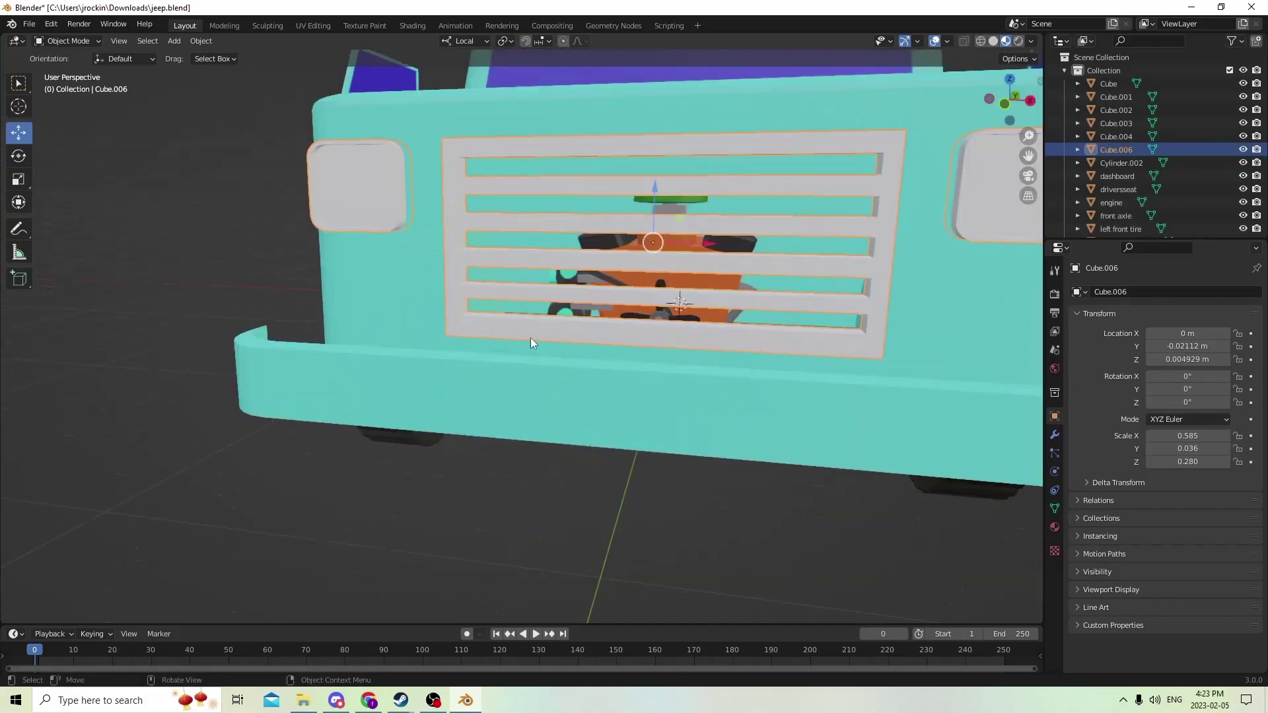
middle_drag(1024, 162, 746, 268)
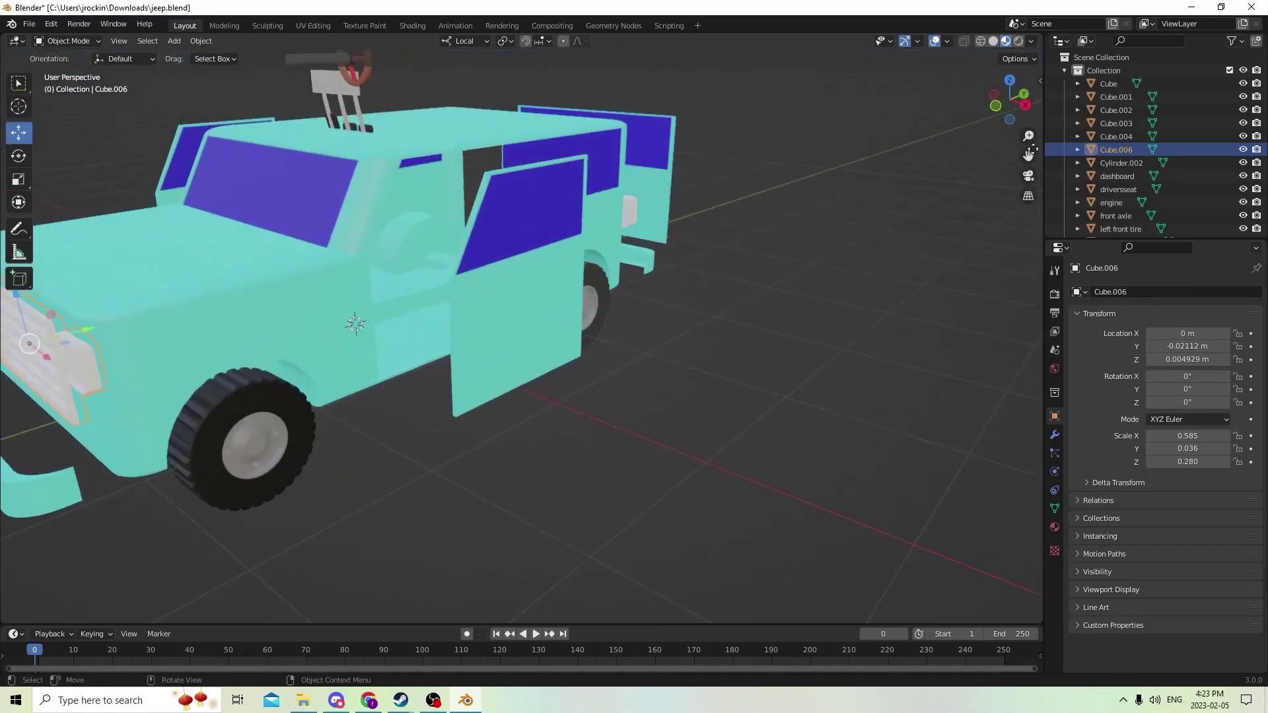
drag(1029, 152, 1248, 95)
scroll(765, 292, up, 2)
middle_drag(764, 291, 579, 318)
scroll(577, 318, down, 2)
Add a new cylinder mesh to the scene
key(shift+a)
mouse_move(572, 333)
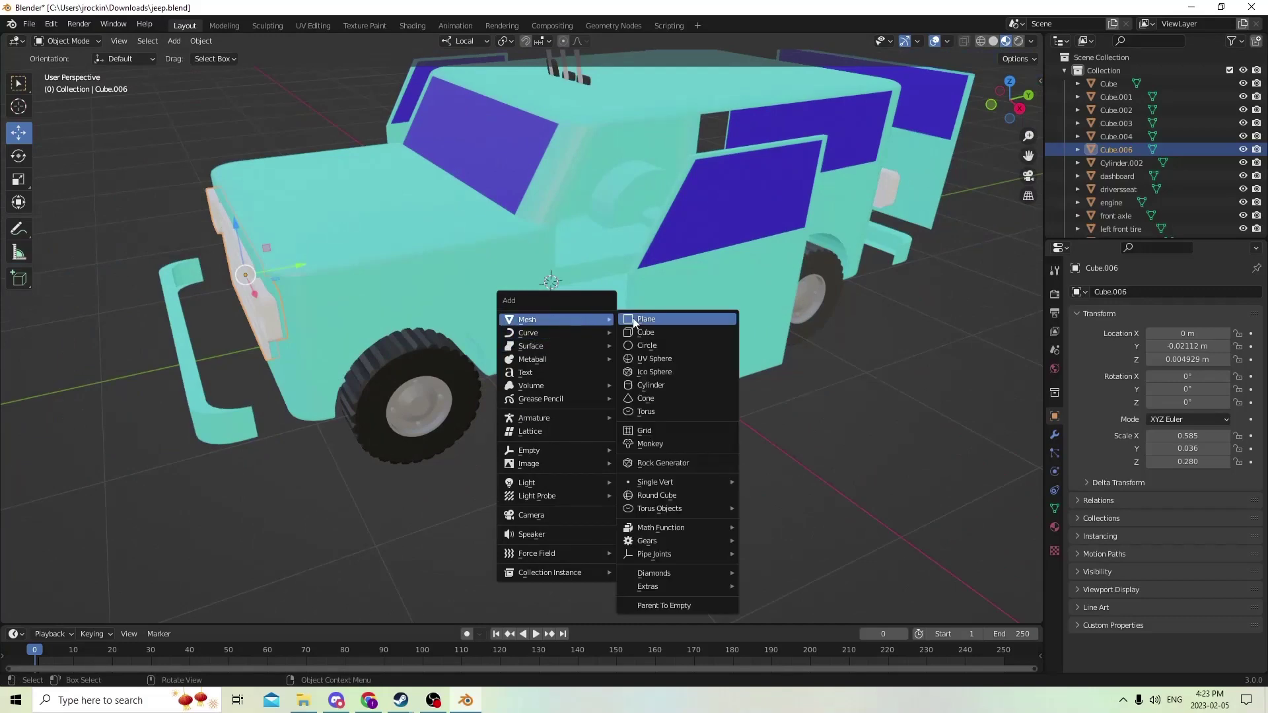
click(650, 386)
middle_drag(595, 310, 442, 311)
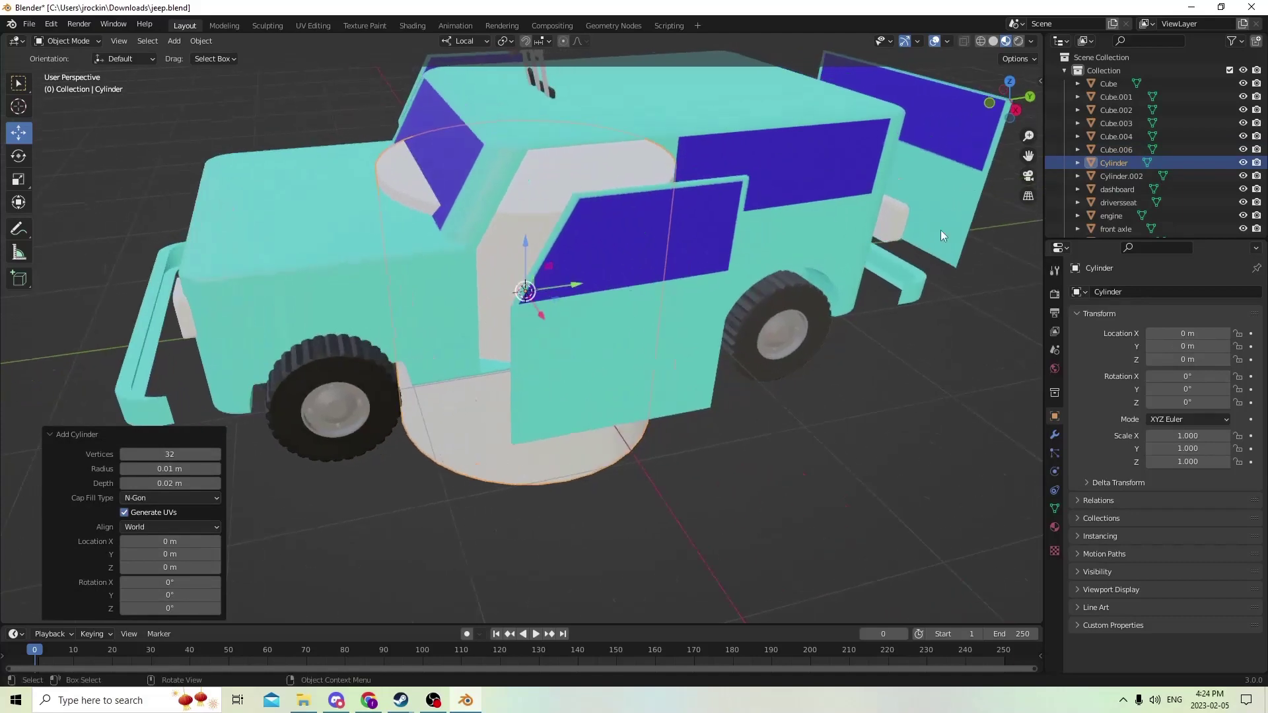
middle_drag(764, 232, 497, 198)
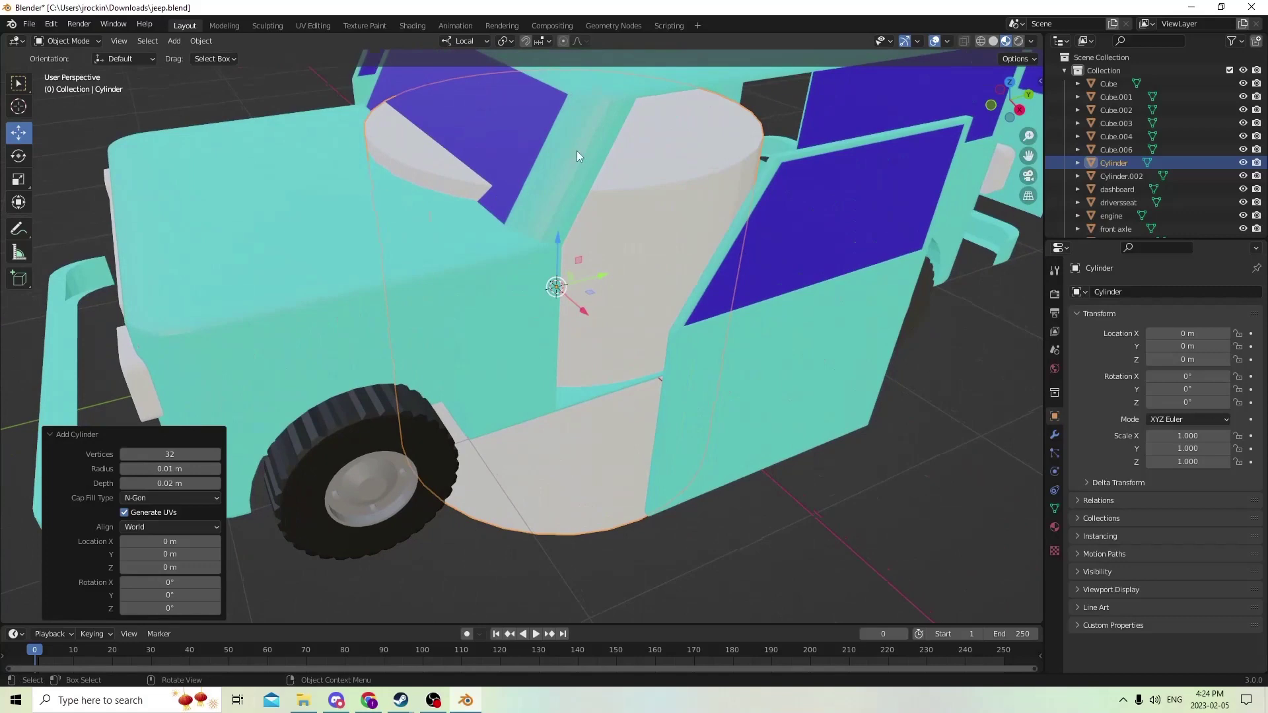
drag(1029, 156, 977, 132)
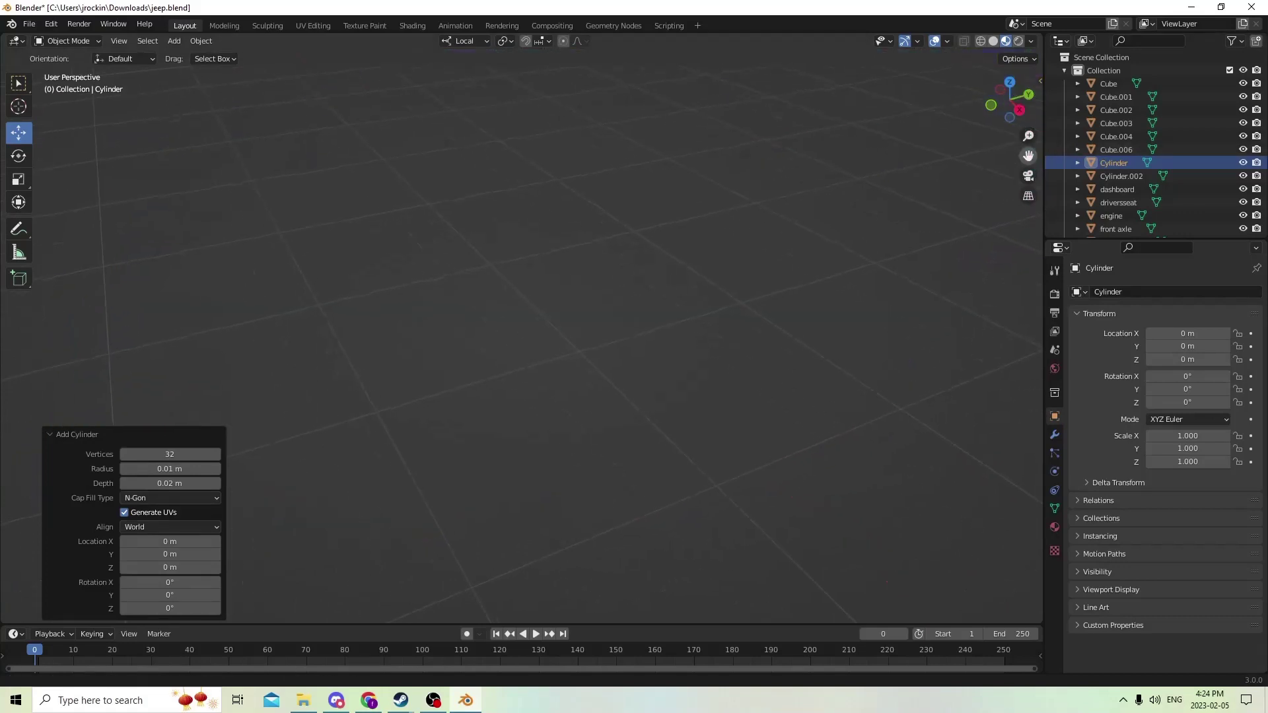
scroll(933, 184, down, 7)
middle_drag(846, 238, 735, 198)
scroll(743, 202, up, 3)
drag(1028, 156, 740, 26)
scroll(965, 217, up, 5)
scroll(966, 218, down, 5)
middle_drag(921, 252, 946, 259)
middle_drag(814, 383, 859, 370)
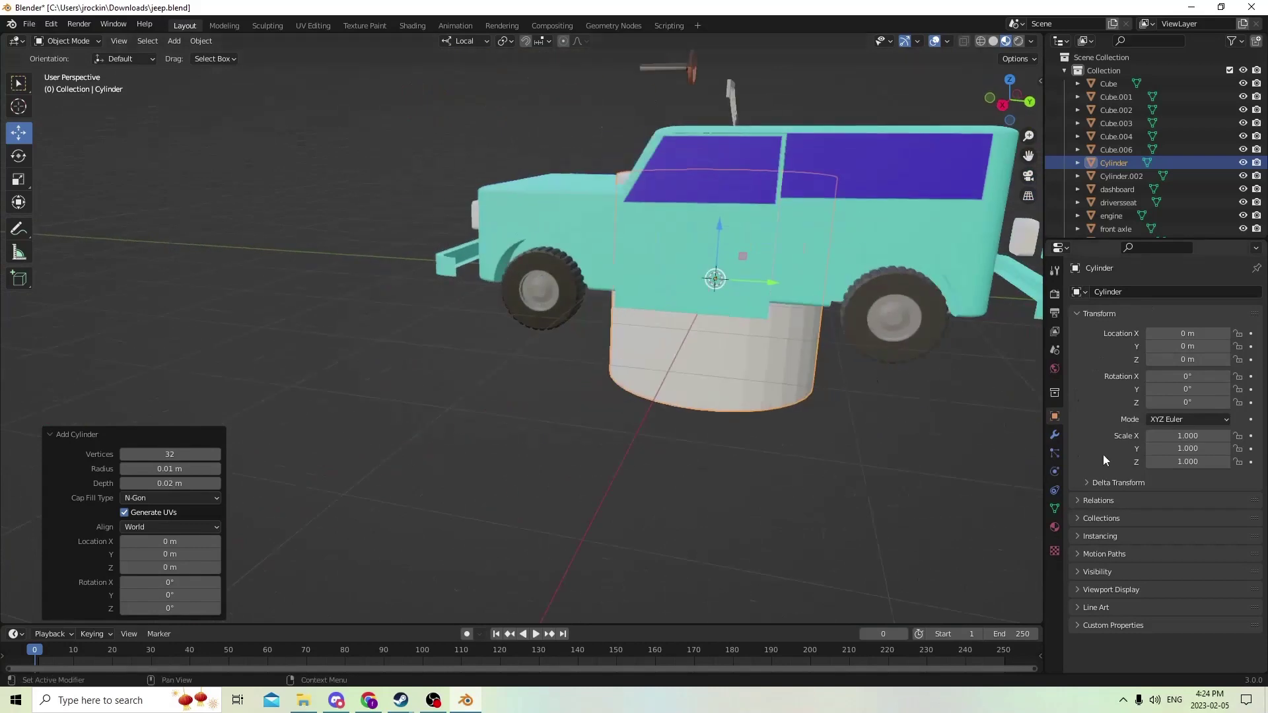
Rotate the cylinder 90° on X so it lies on its side, keeping Y rotation at 0°
click(1186, 389)
key(Return)
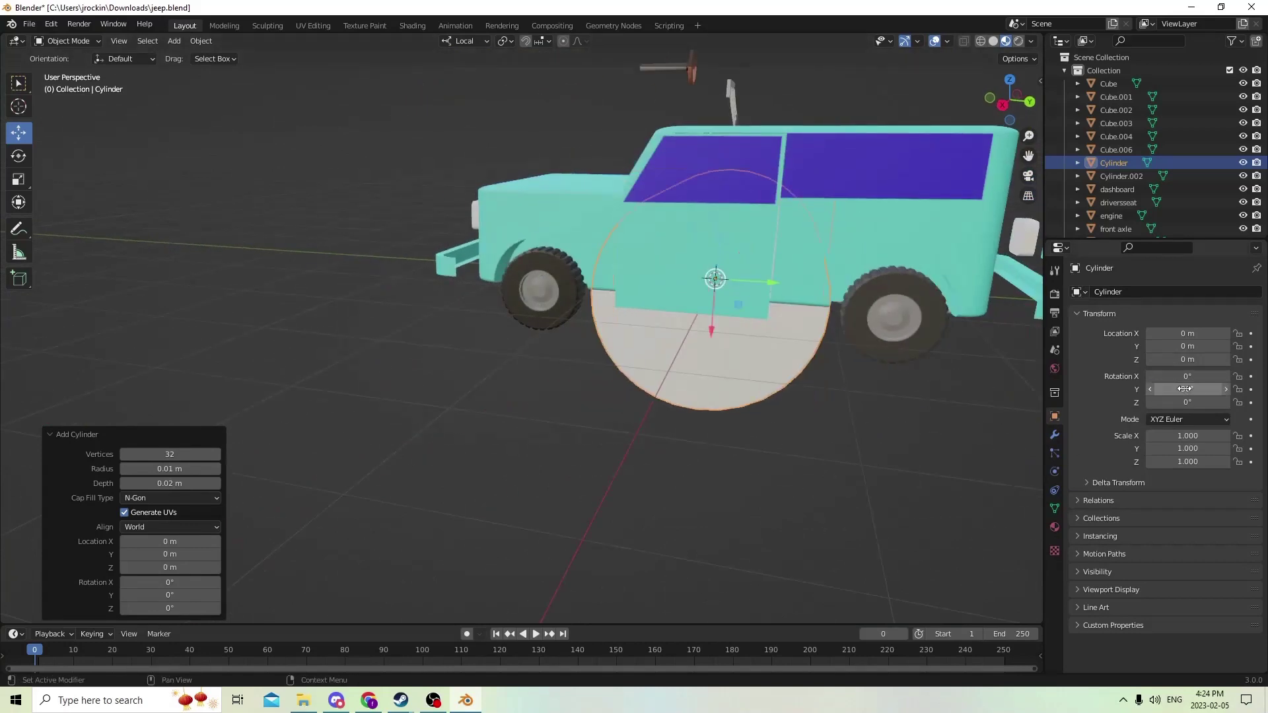
click(1186, 389)
text(0)
key(Return)
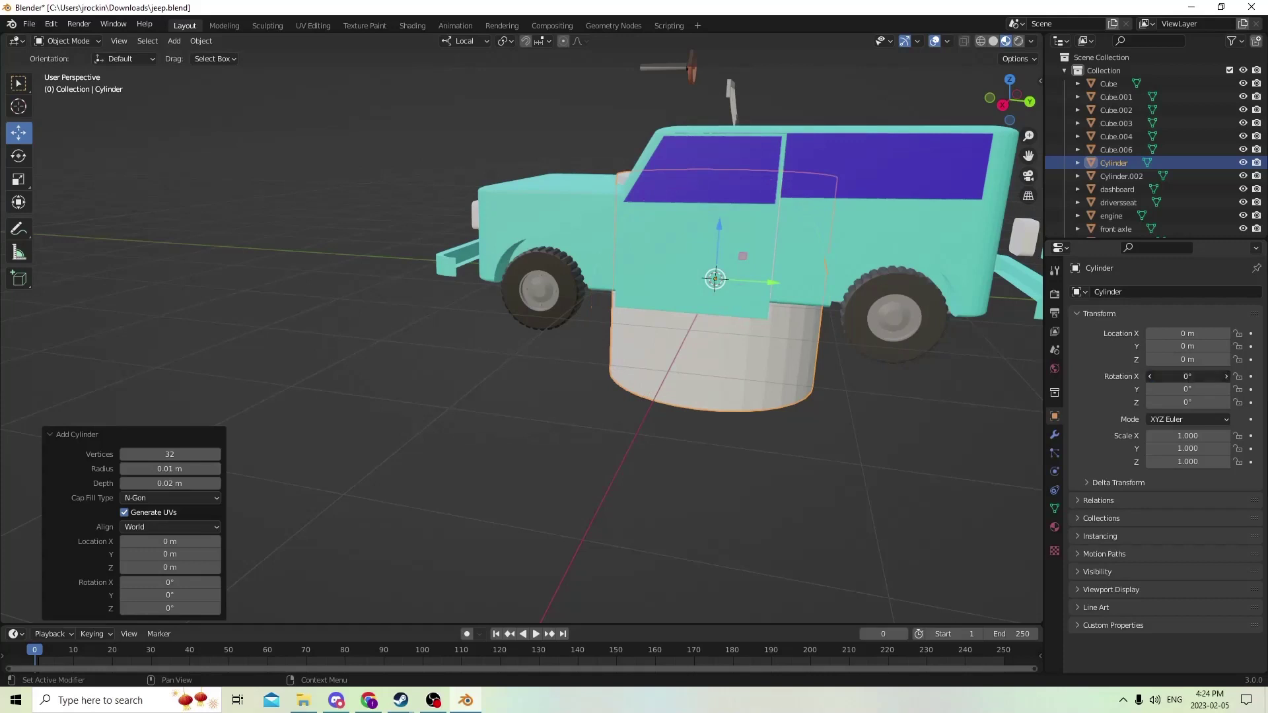
click(1188, 378)
text(90)
key(Return)
Scale the cylinder down to 0.171 and slide it toward the front bumper
scroll(798, 338, up, 2)
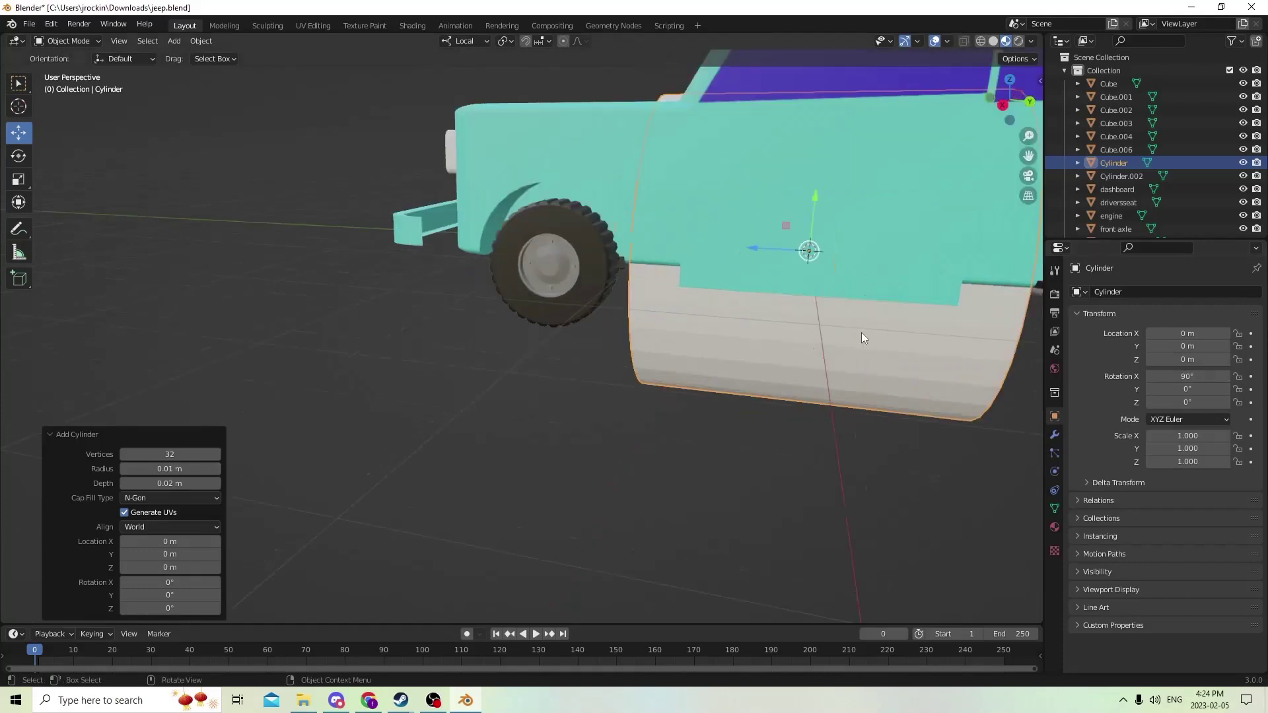
key(s)
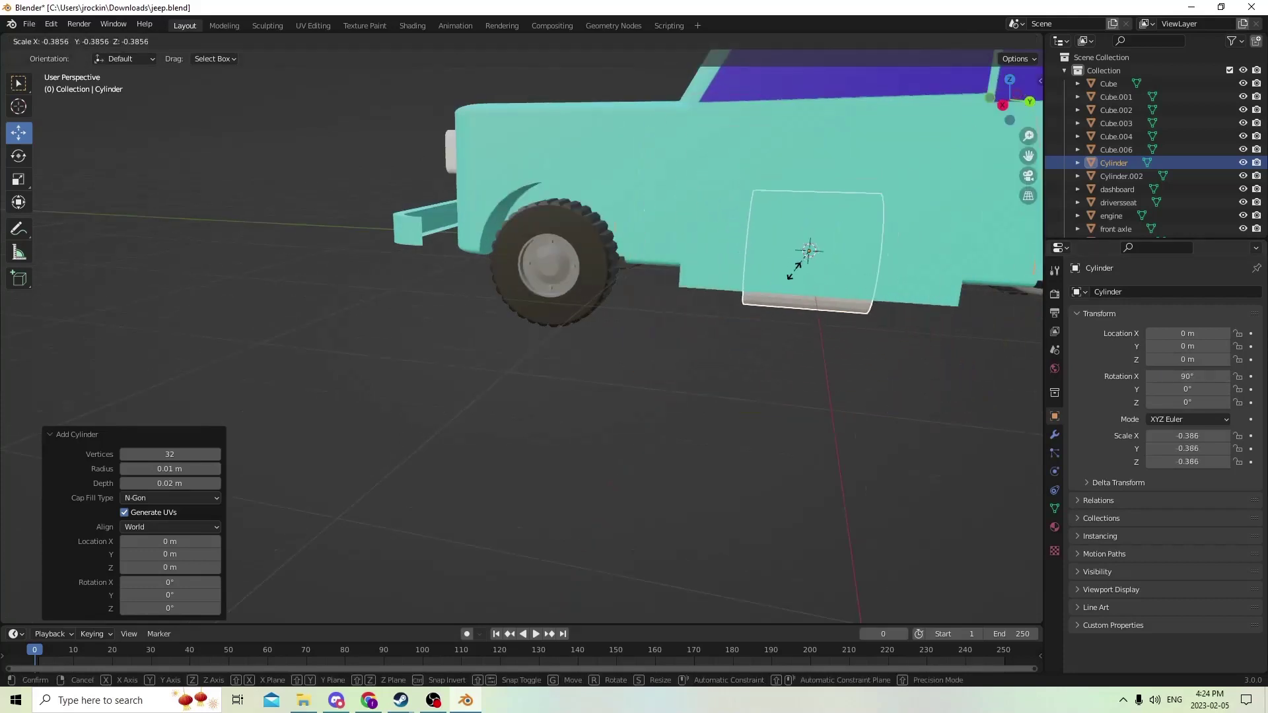
click(799, 268)
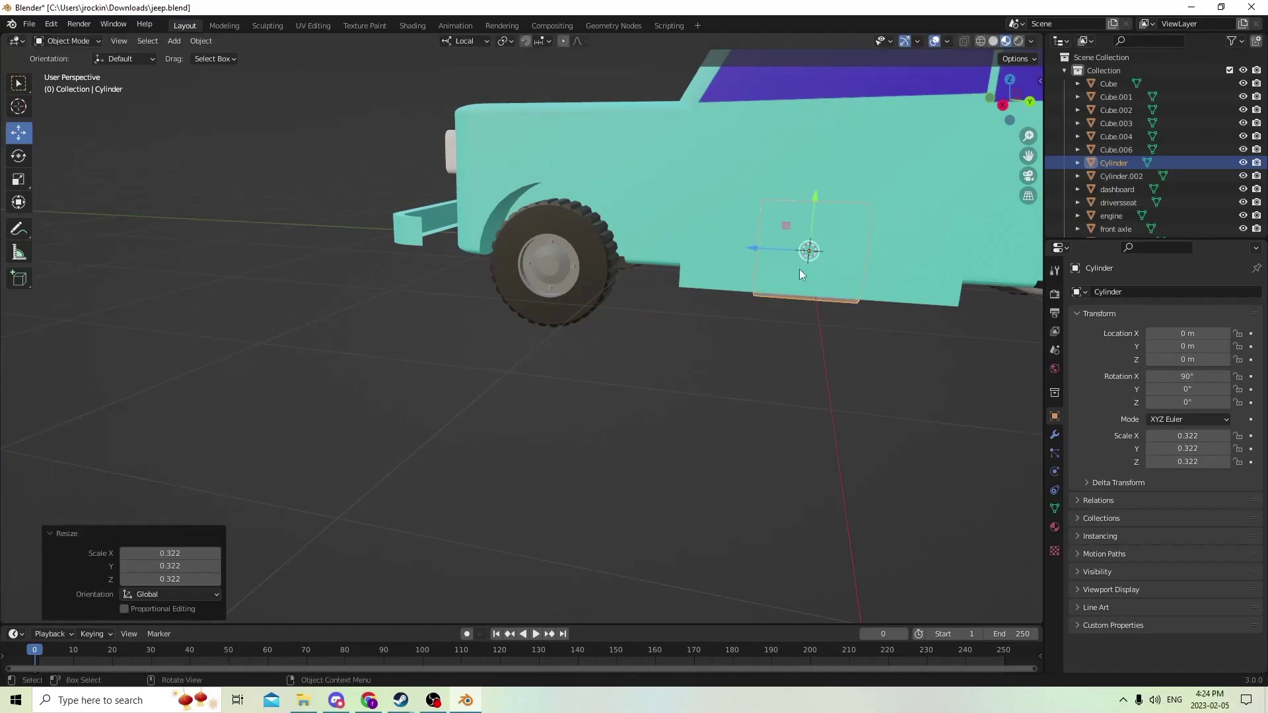
key(s)
click(852, 256)
drag(780, 254, 387, 196)
middle_drag(387, 197, 509, 243)
Shrink the cylinder to 0.058 and slide it onto the front bumper
key(s)
click(621, 387)
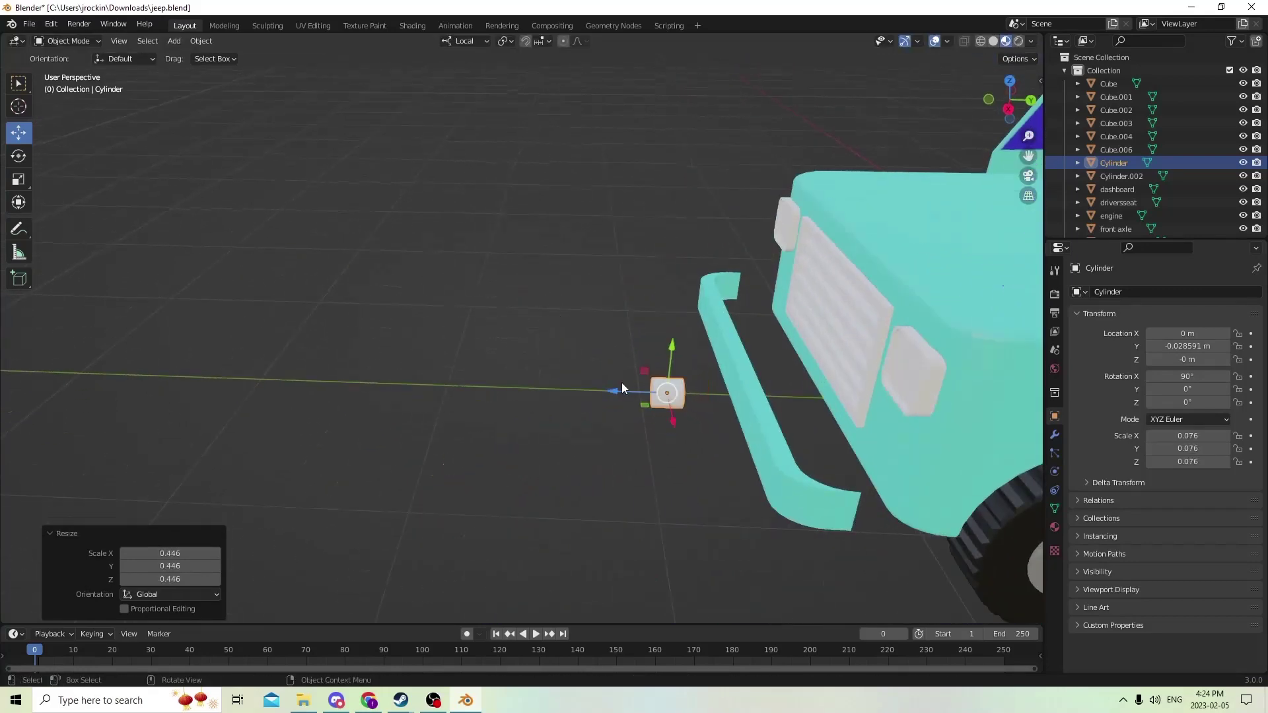
middle_drag(621, 387, 572, 378)
drag(498, 364, 561, 389)
scroll(534, 374, up, 8)
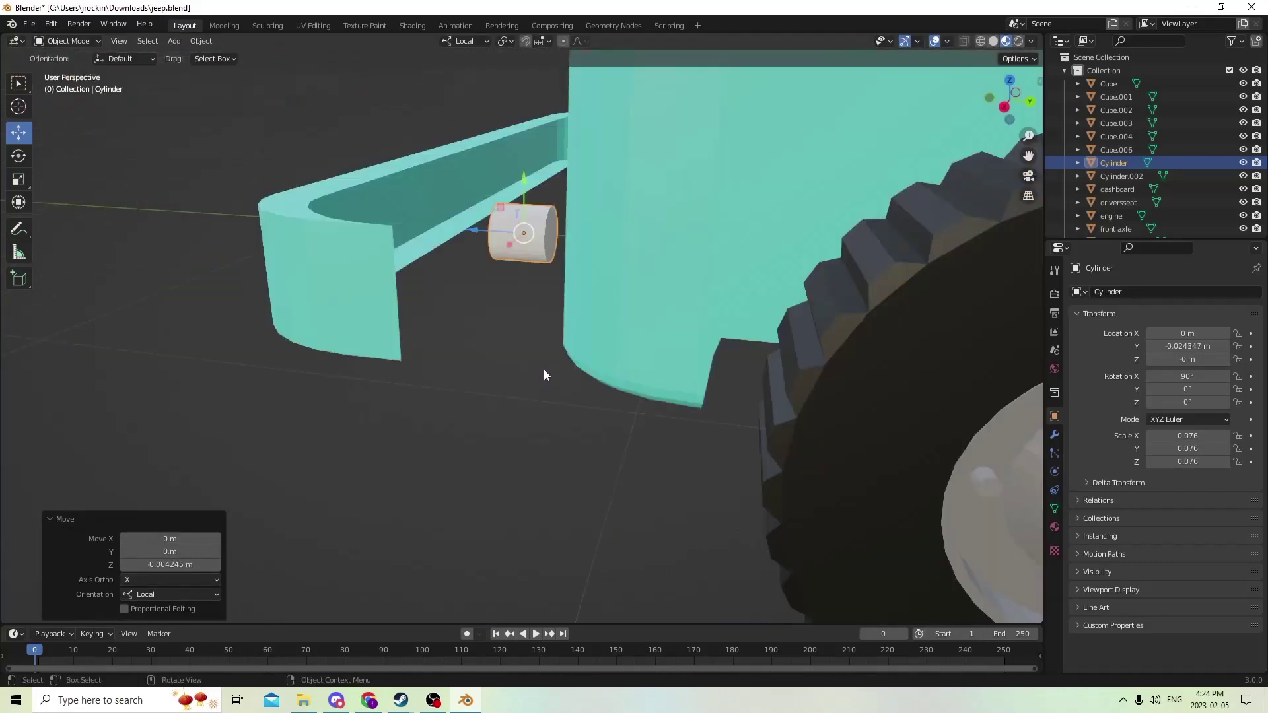
drag(524, 187, 524, 136)
middle_drag(547, 145, 567, 160)
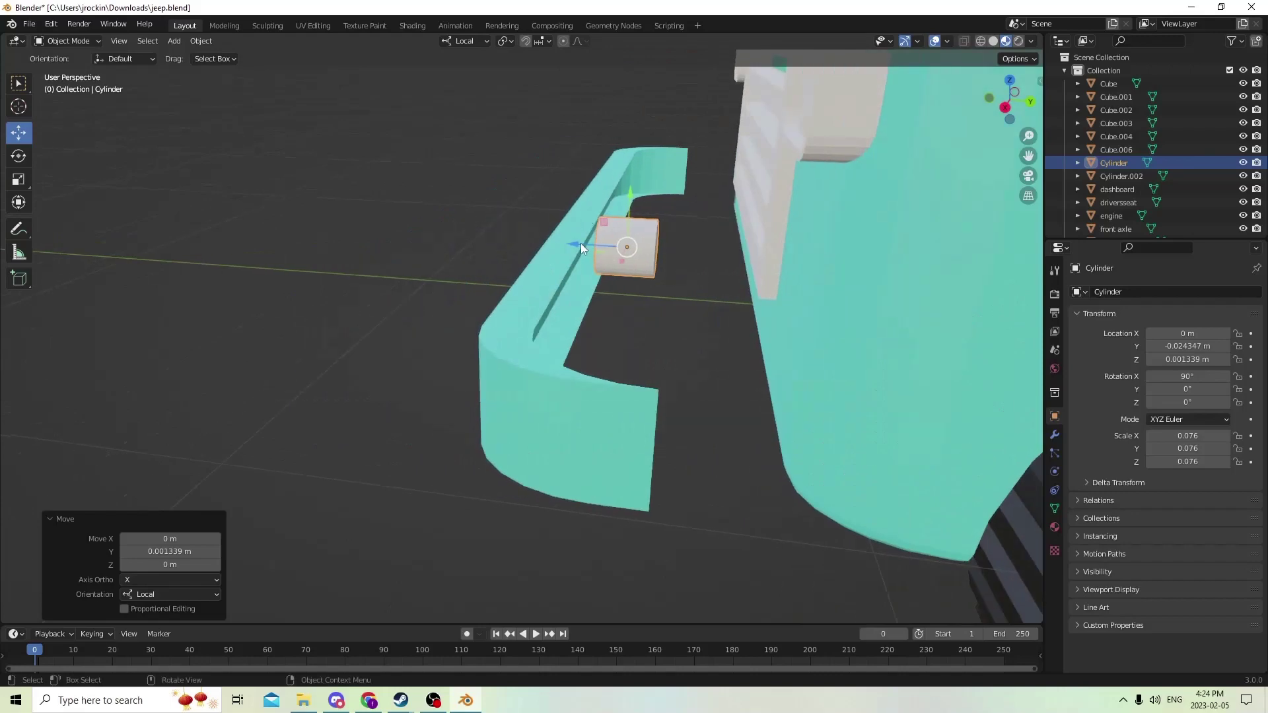
drag(581, 248, 558, 247)
key(s)
click(687, 219)
middle_drag(682, 219, 675, 208)
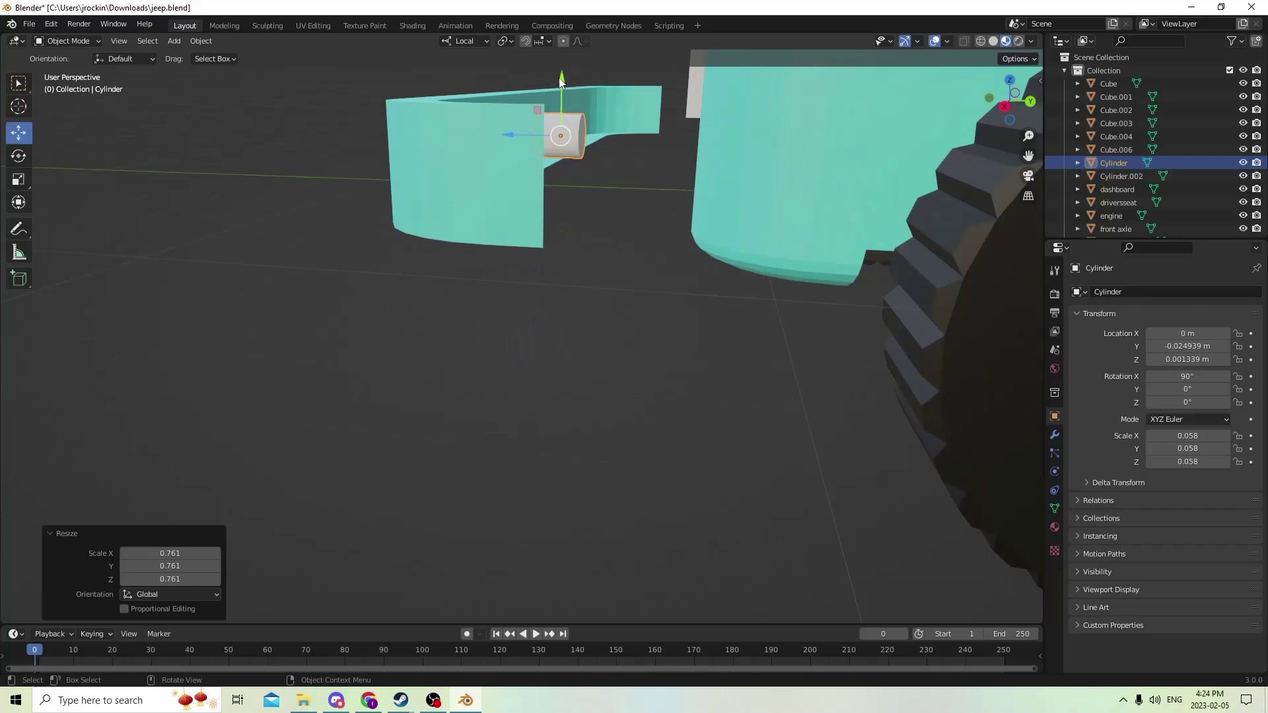
drag(566, 81, 567, 85)
middle_drag(567, 85, 584, 149)
Lengthen the cylinder along Z to 0.070 with the Scale tool
click(19, 184)
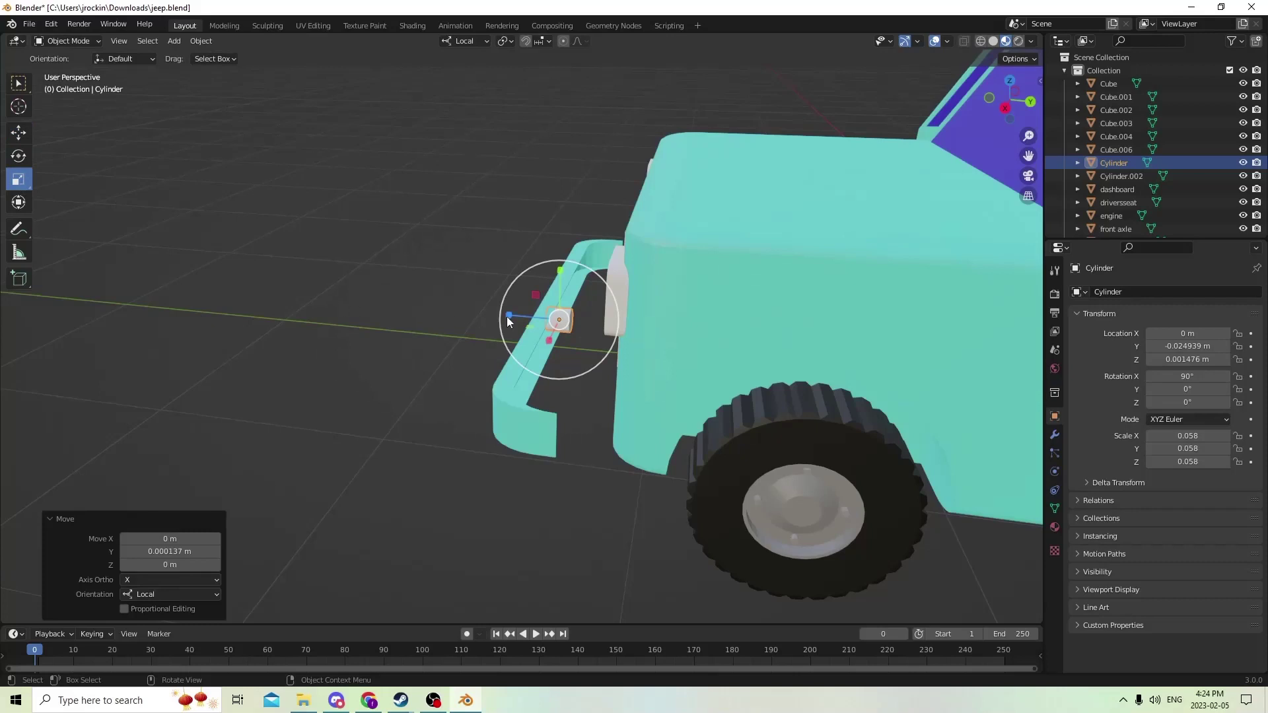
mouse_move(506, 316)
mouse_down()
mouse_move(494, 317)
mouse_move(506, 315)
mouse_up()
middle_drag(506, 314, 492, 307)
scroll(512, 309, up, 3)
Nudge the cylinder along its local axis to sit against the bumper end
click(19, 132)
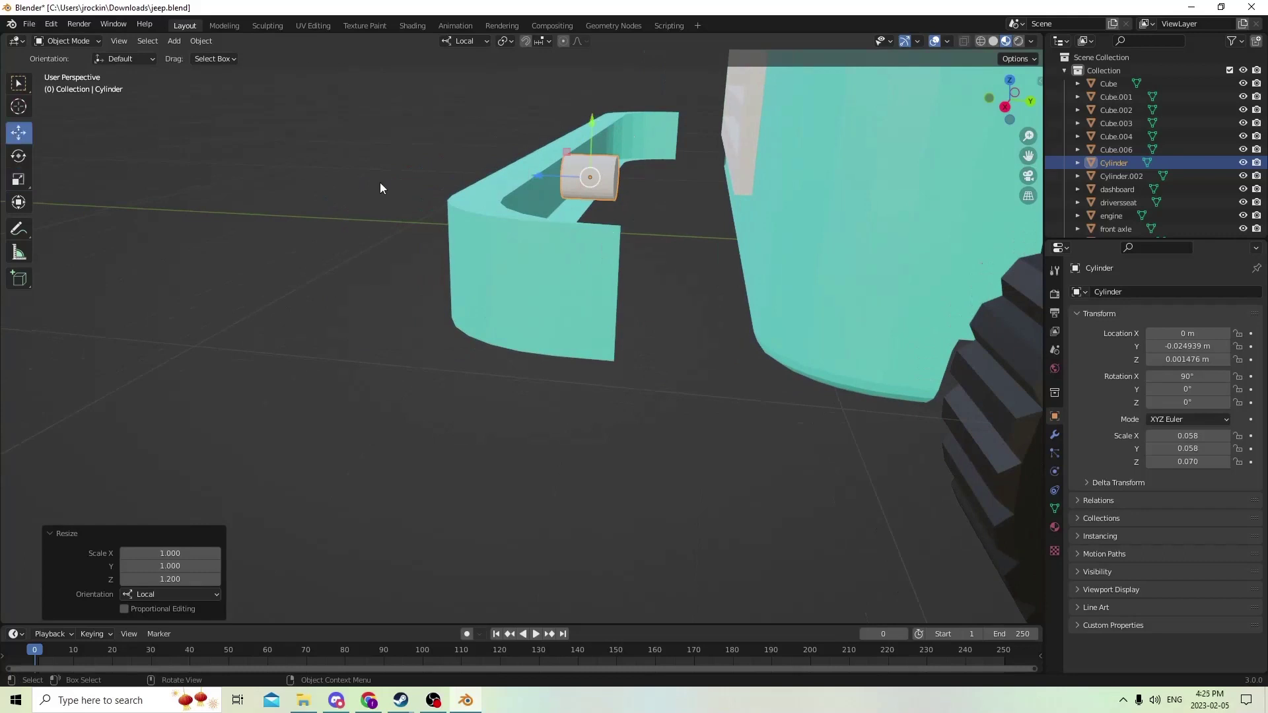
drag(537, 179, 530, 173)
middle_drag(530, 173, 677, 204)
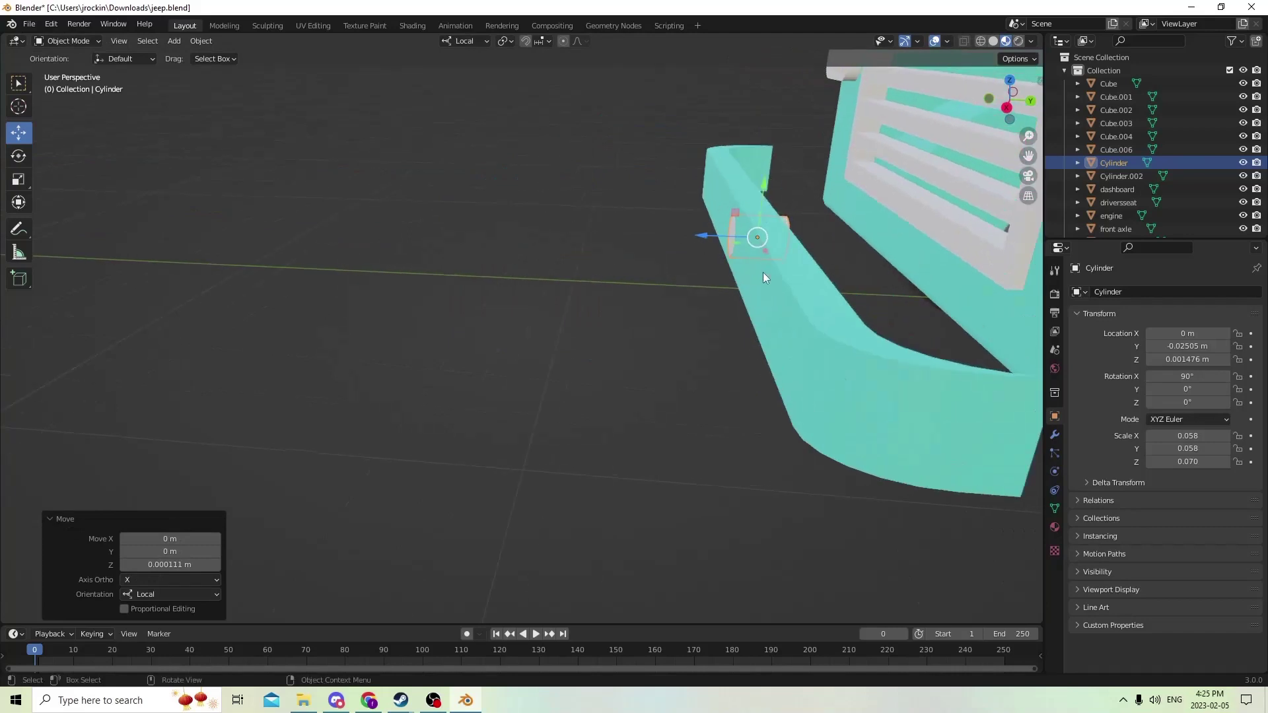
middle_drag(763, 277, 775, 311)
key(g)
key(z)
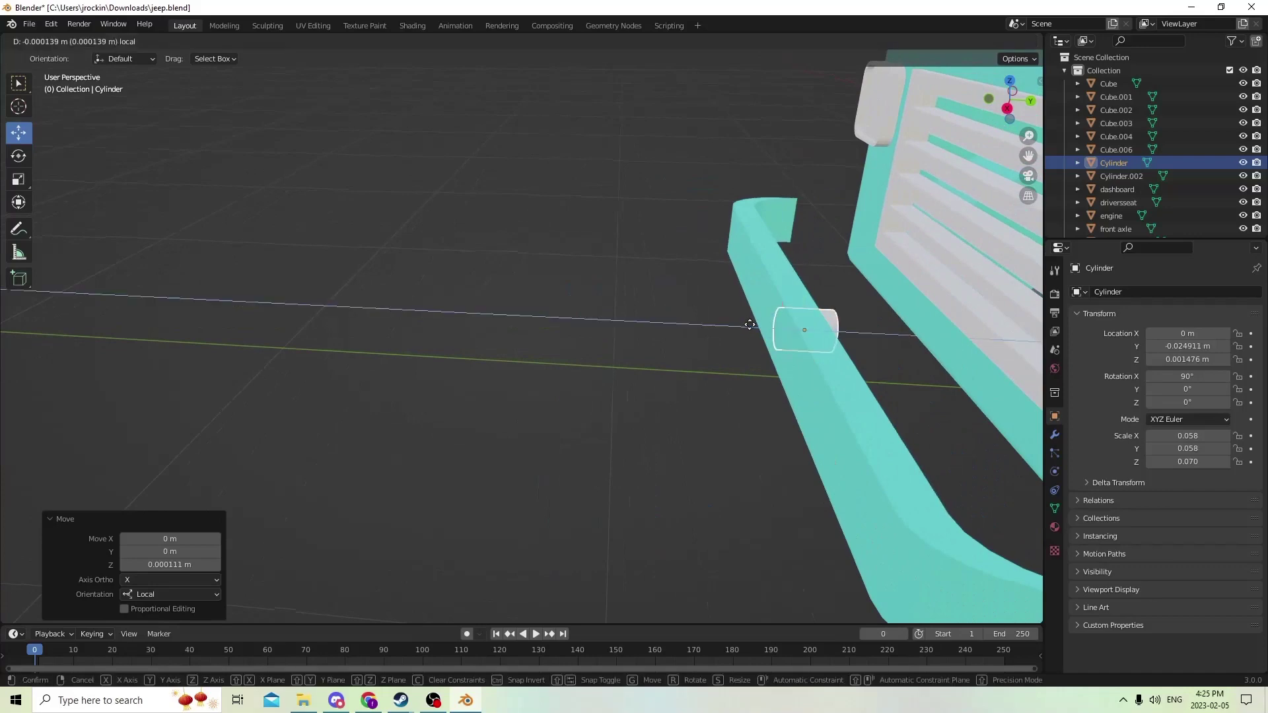
click(767, 329)
Select the whole front bumper mesh and extrude its faces slightly along their normals
click(810, 367)
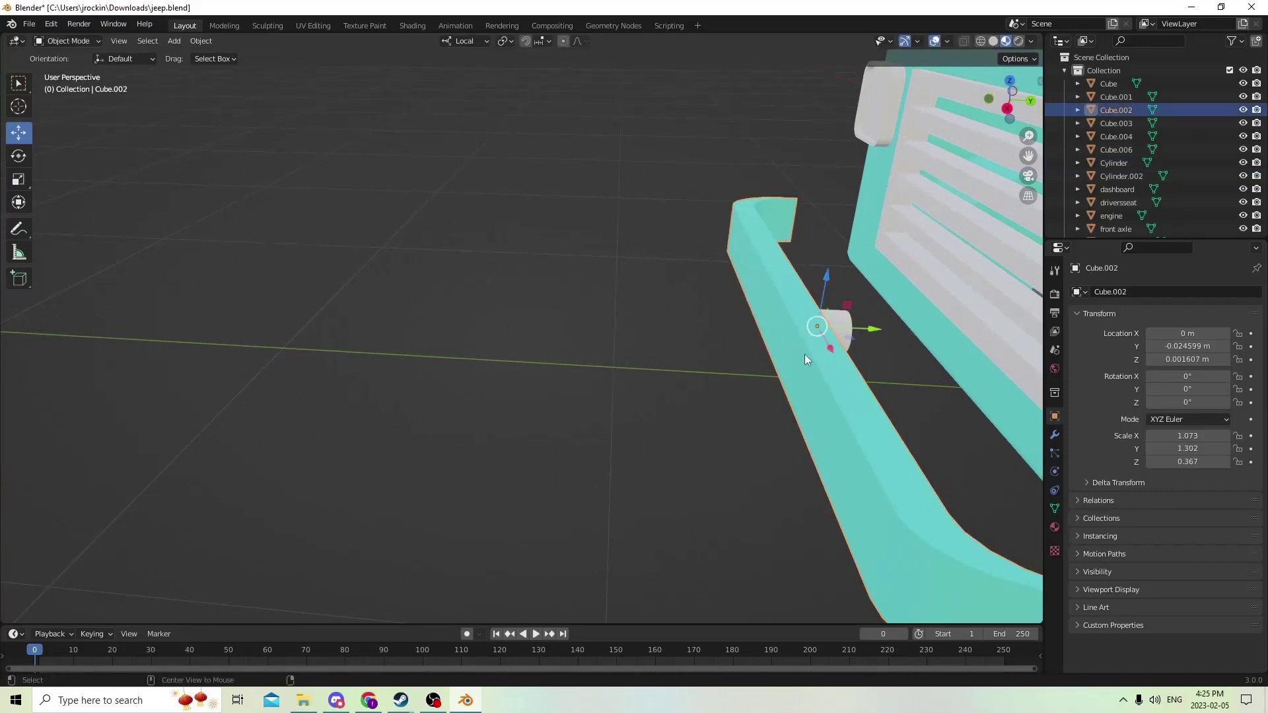
key(Tab)
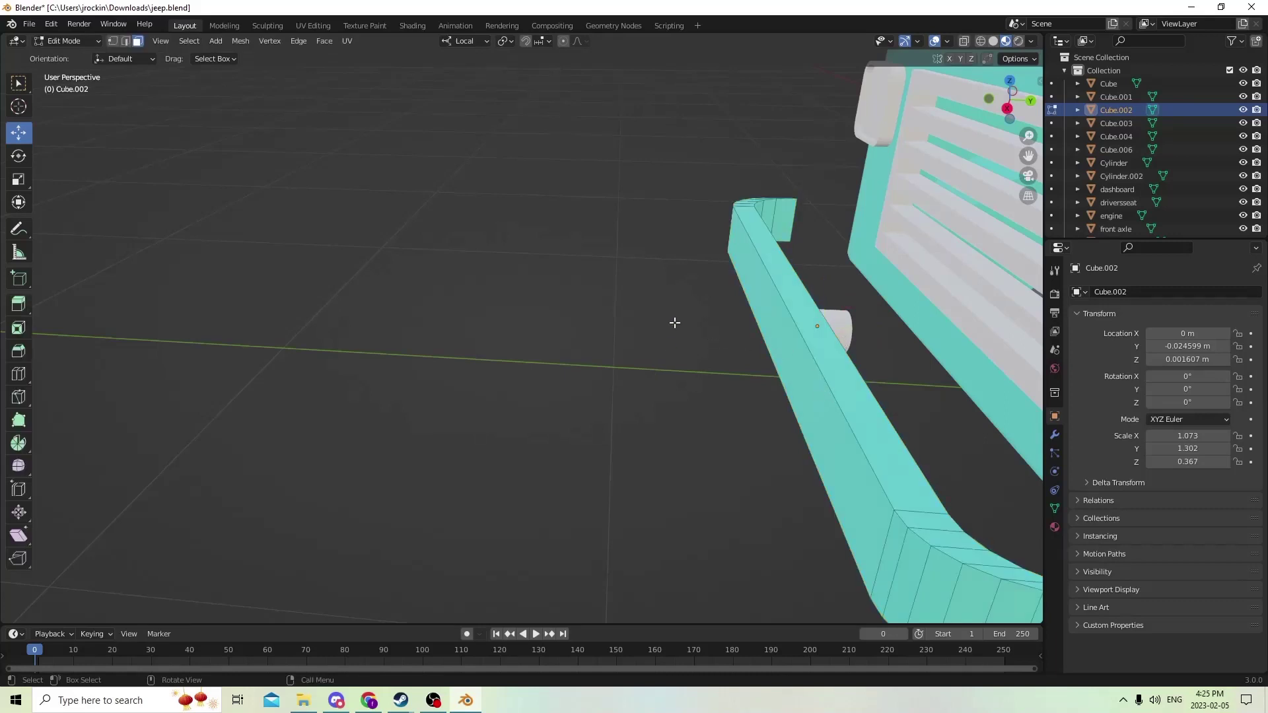
key(ctrl+l)
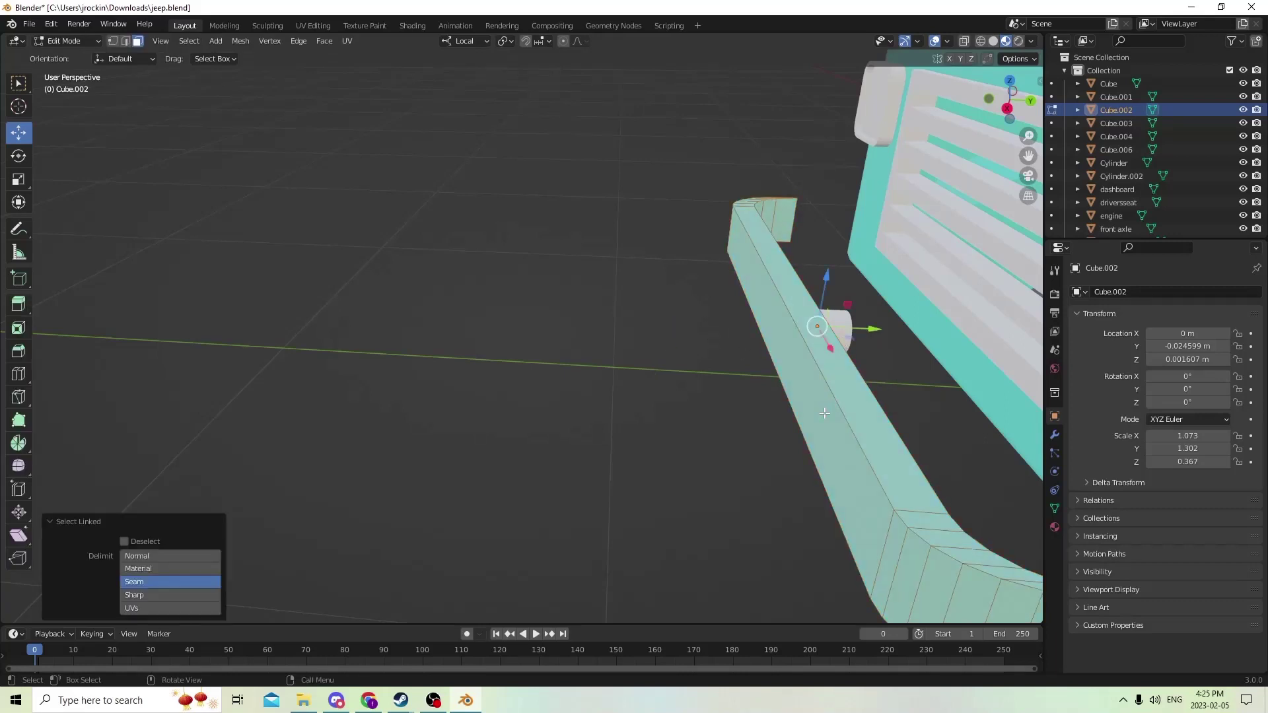
key(alt+e)
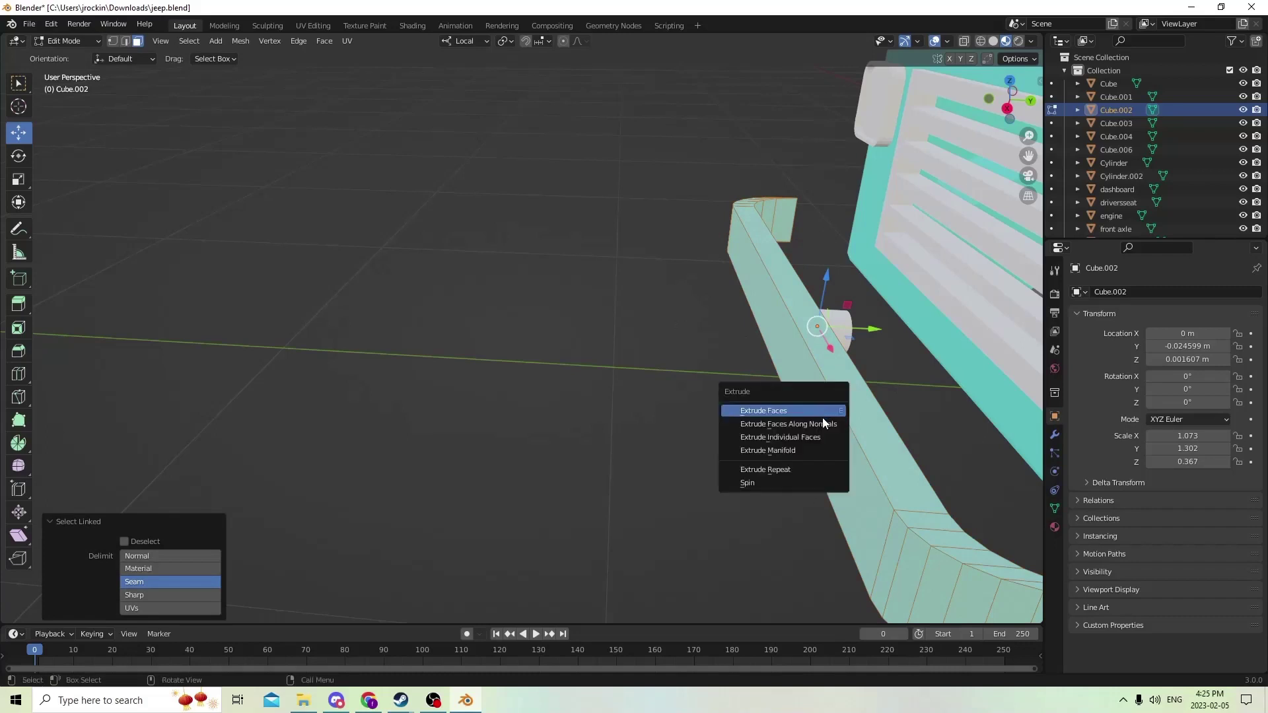
click(822, 423)
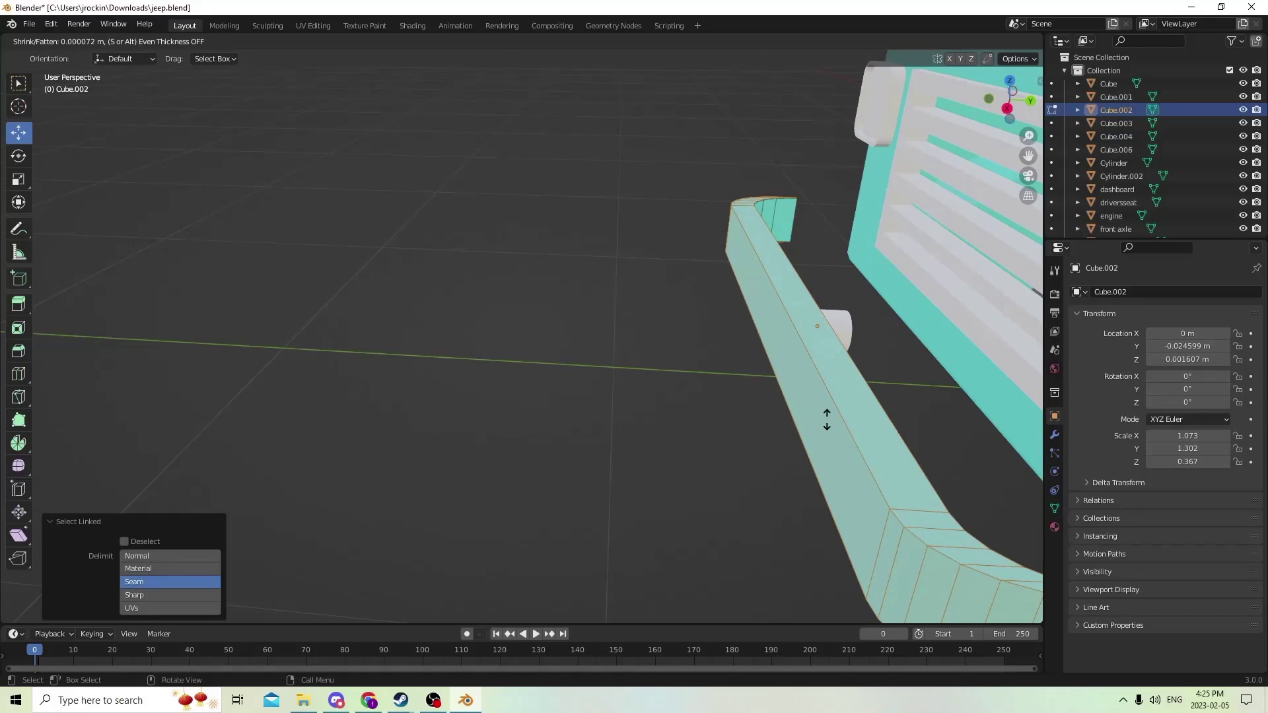
click(826, 420)
Return to Object Mode and shift the bumper 0.000462 m along its local Y
middle_drag(771, 367, 587, 215)
key(Tab)
mouse_move(638, 262)
mouse_down()
mouse_move(622, 256)
mouse_move(645, 260)
mouse_up()
Slide the small cylinder along the bumper to X −0.005421 m
scroll(645, 260, up, 10)
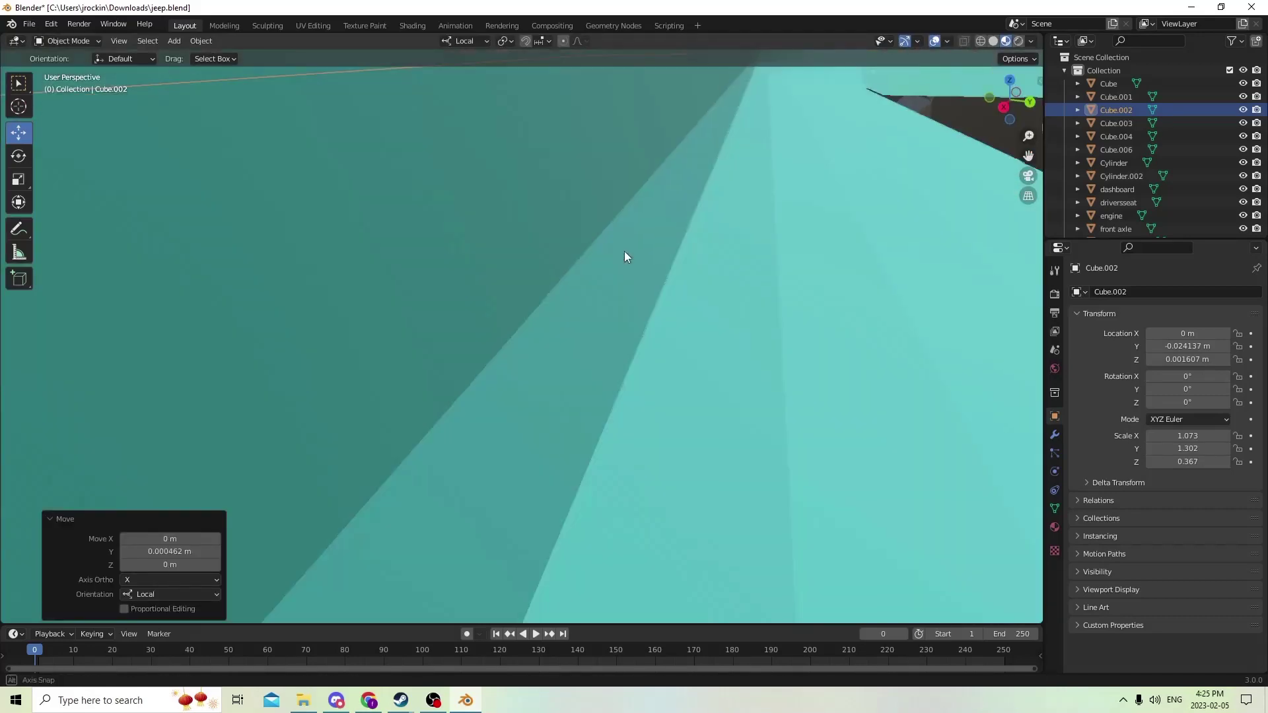
scroll(625, 256, down, 10)
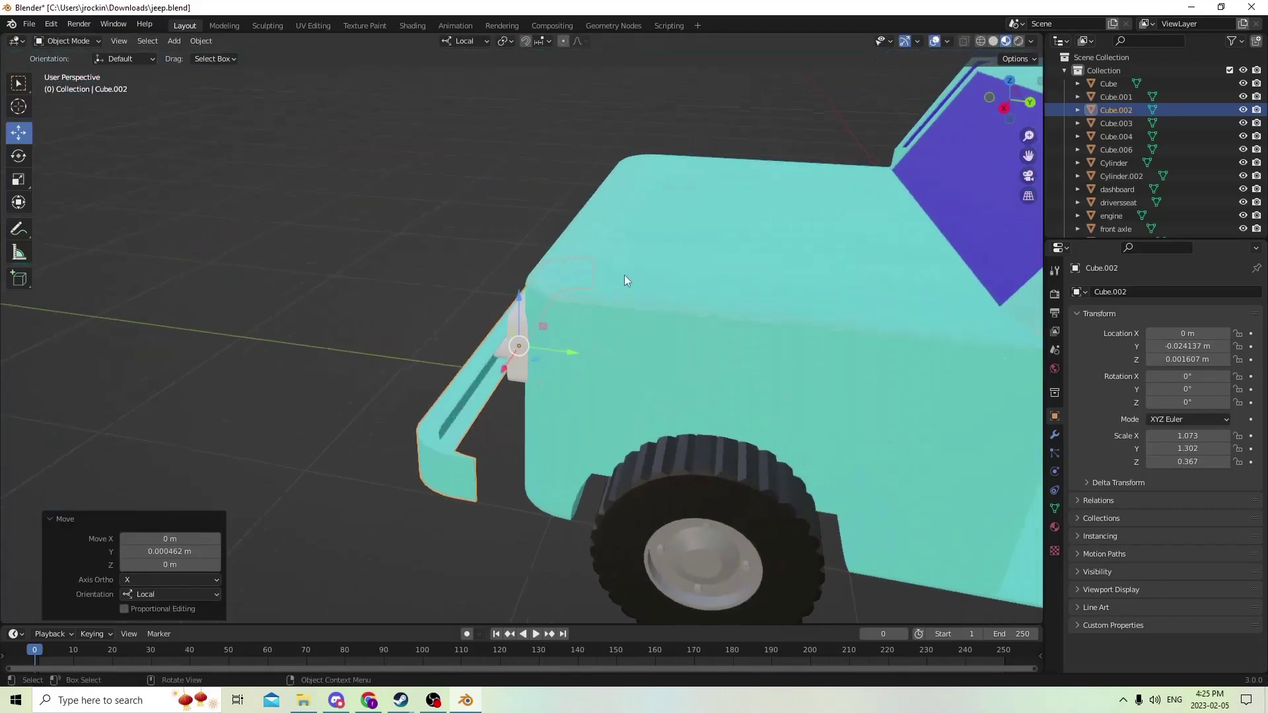
middle_drag(623, 282, 605, 347)
drag(549, 531, 578, 470)
right_click(577, 471)
click(549, 517)
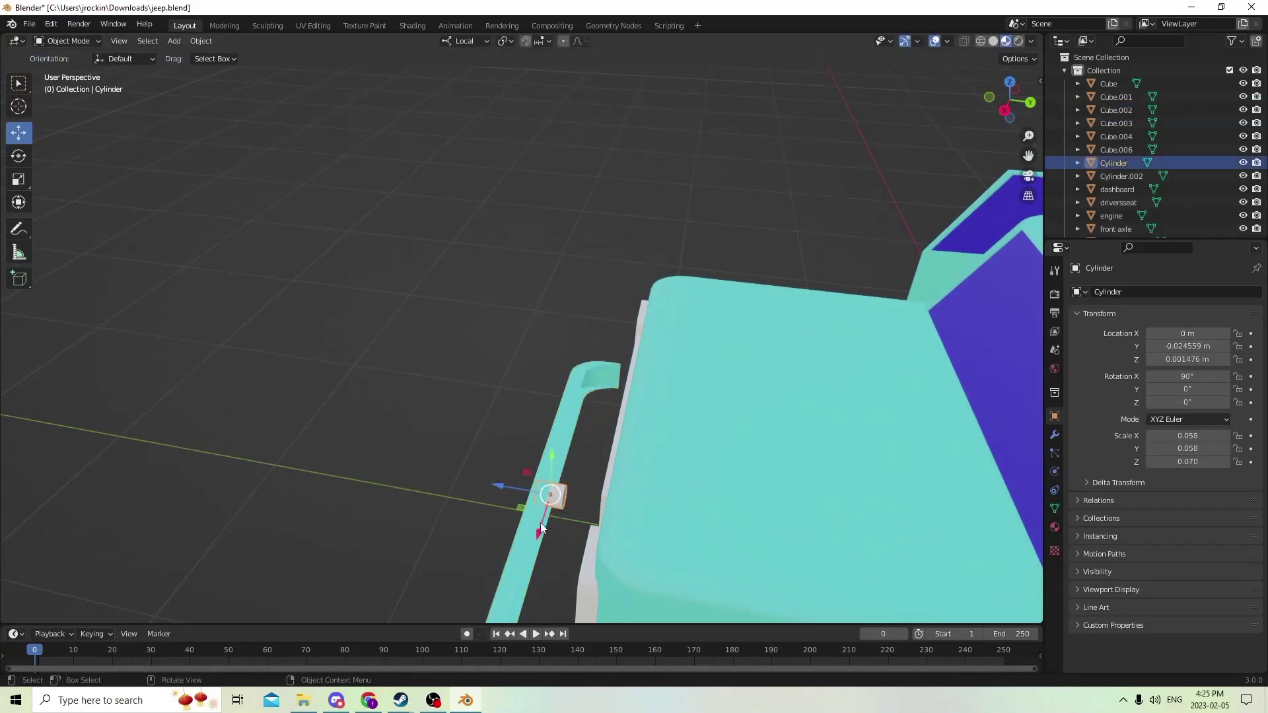
key(g)
click(569, 453)
scroll(592, 446, down, 5)
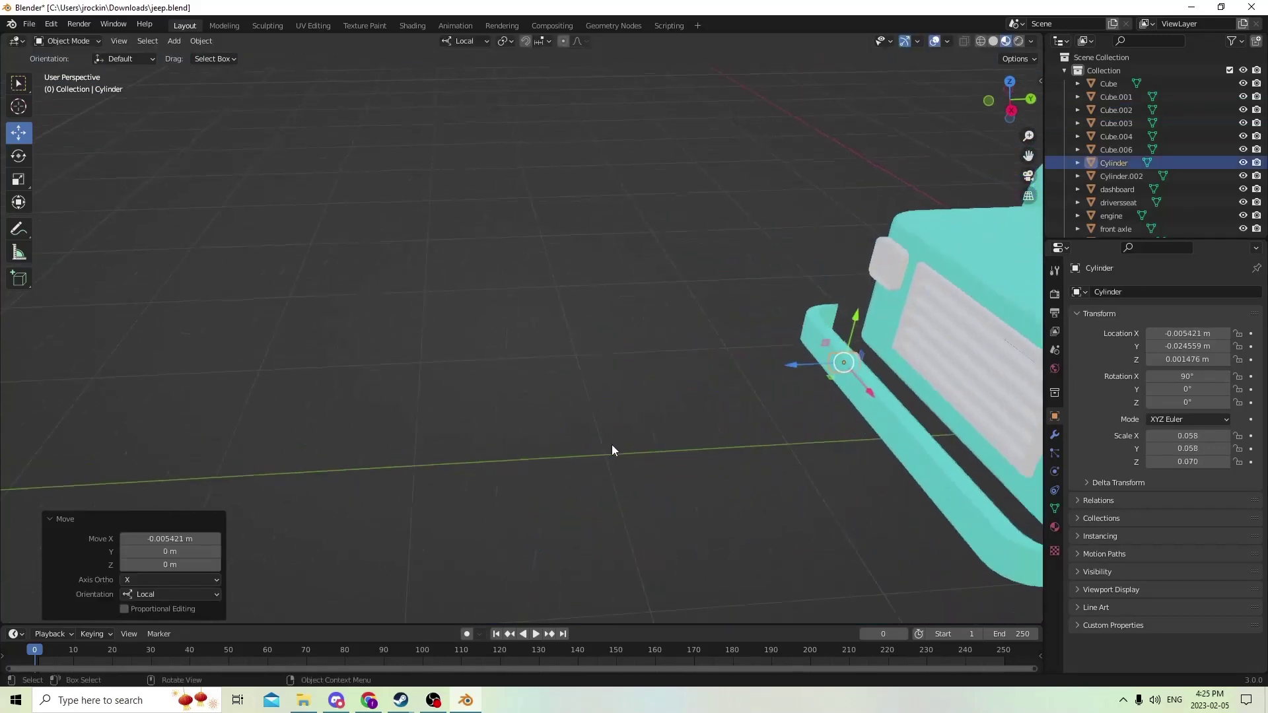
Duplicate the cylinder and set the copy's X location to 0.005421 m
key(shift+d)
right_click(700, 408)
middle_drag(703, 407, 716, 419)
scroll(927, 450, up, 2)
scroll(905, 443, down, 2)
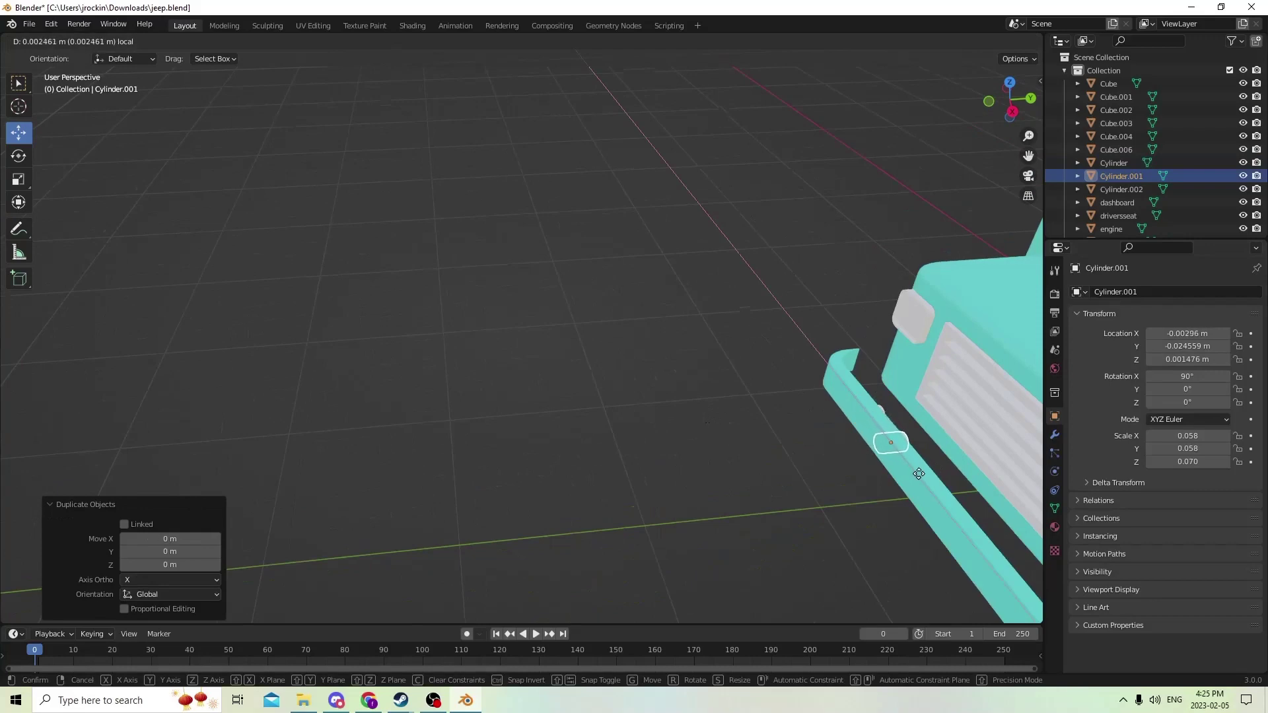
click(1166, 335)
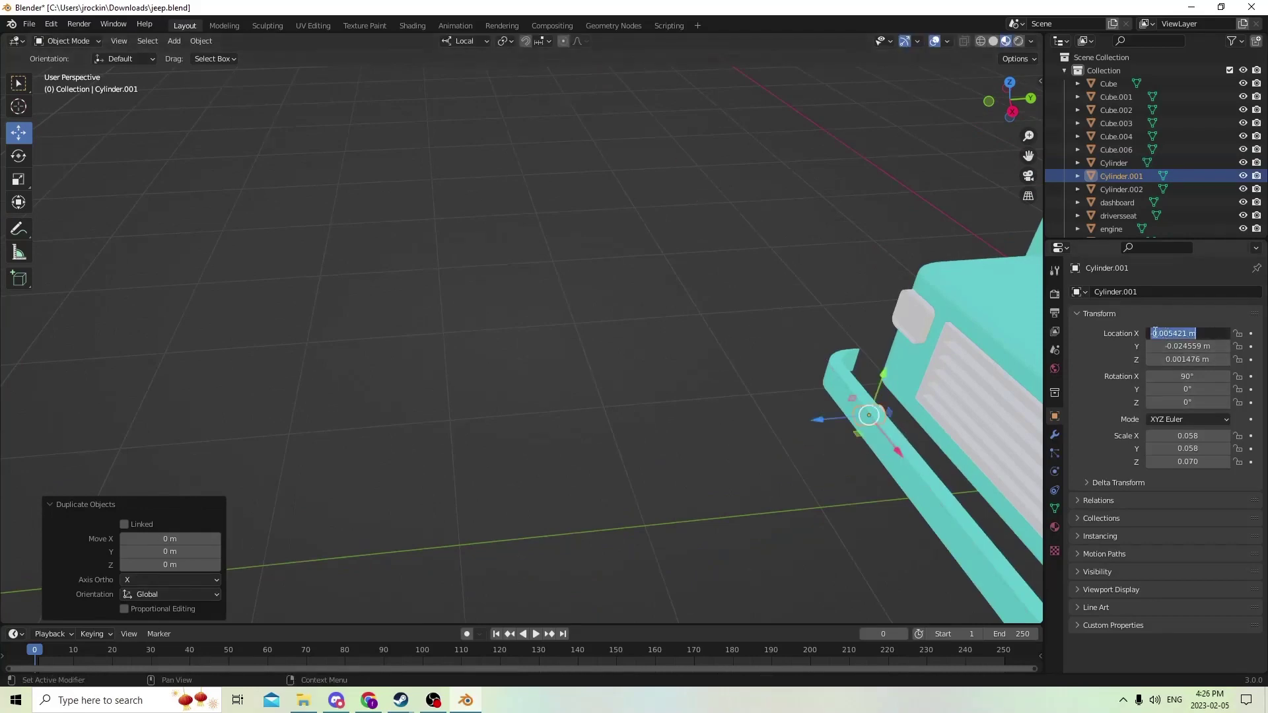
click(1154, 334)
key(Return)
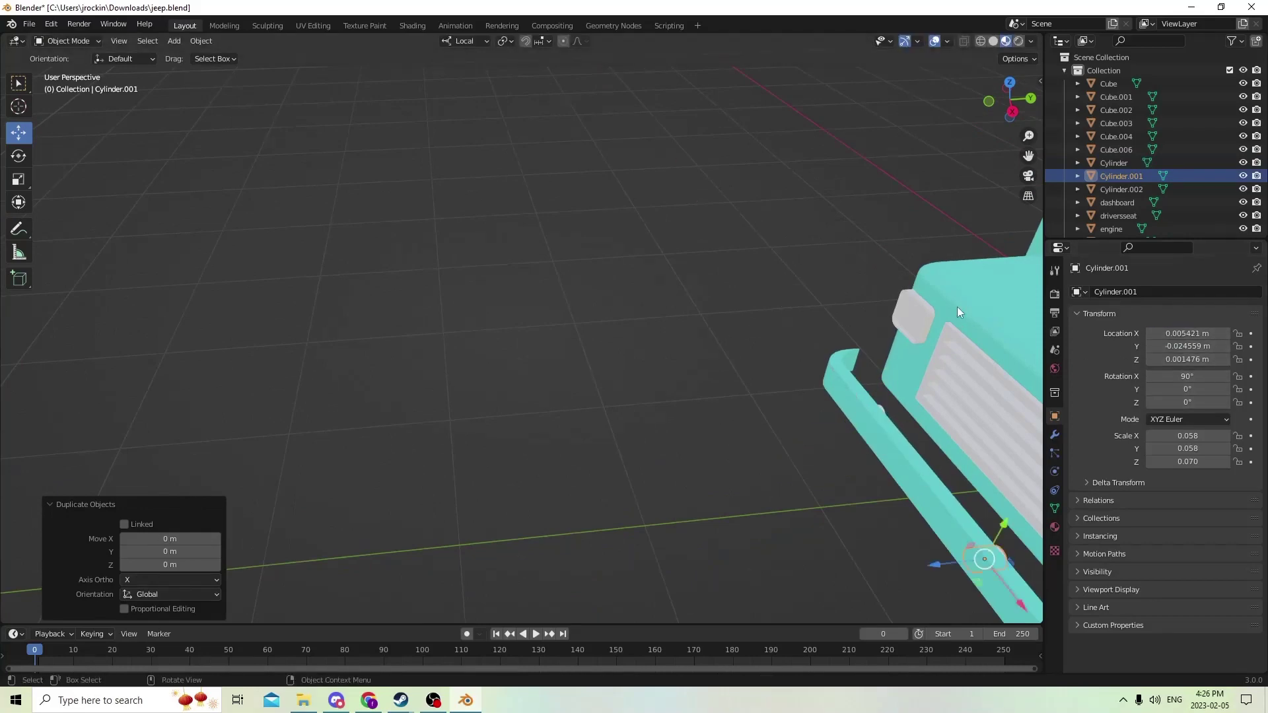
middle_drag(941, 304, 737, 280)
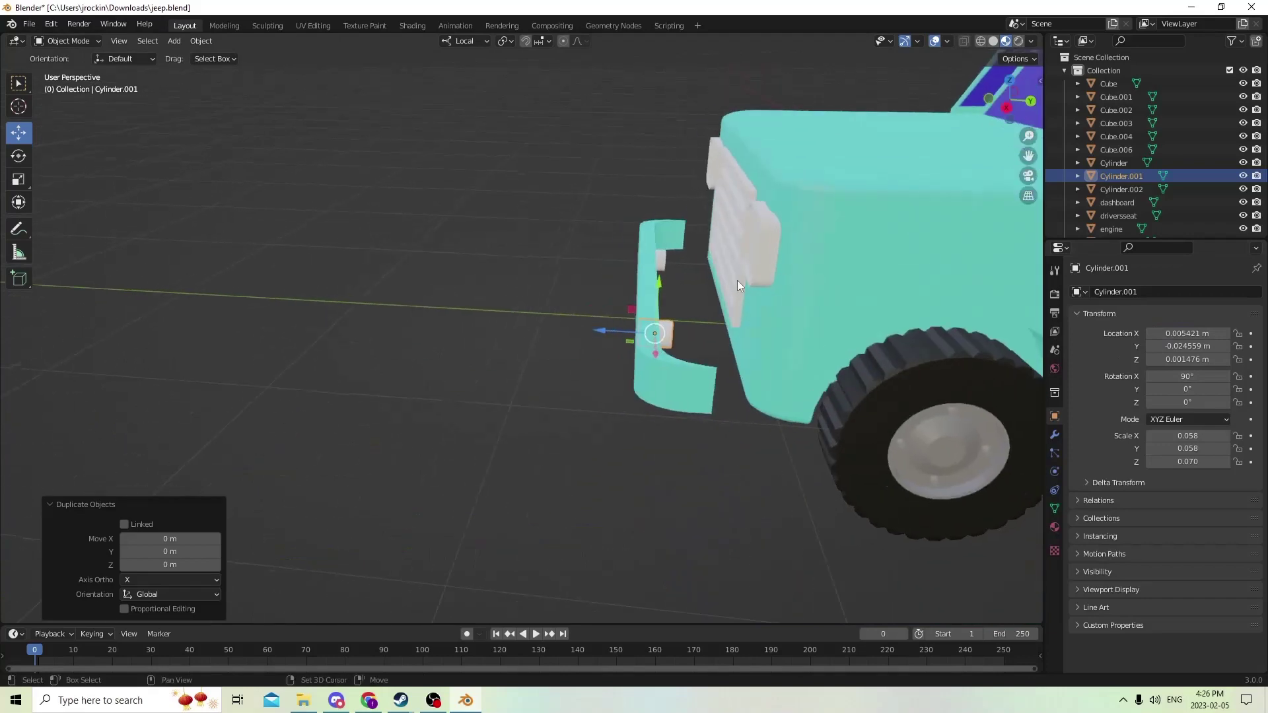
Join the two cylinders into the bumper, then undo the join
shift+click(663, 259)
shift+click(650, 270)
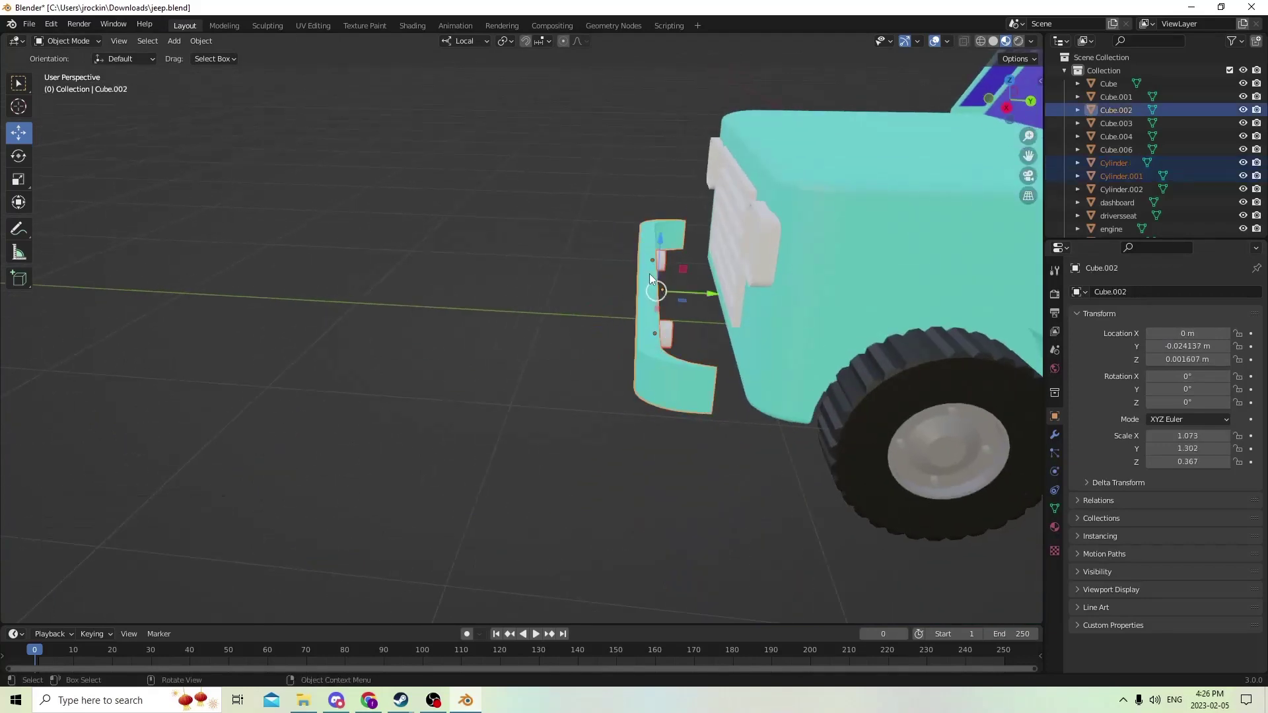
key(ctrl+j)
scroll(660, 275, down, 3)
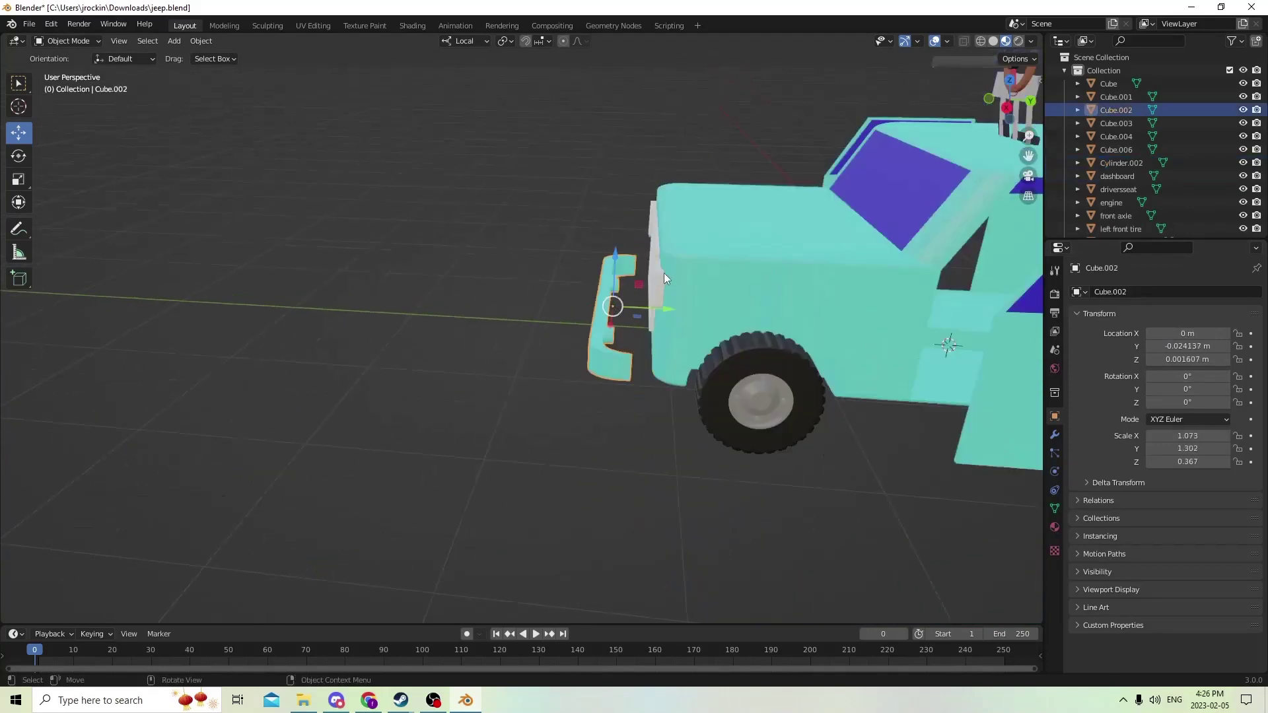
middle_drag(667, 273, 634, 268)
click(51, 24)
click(62, 41)
Duplicate both cylinders and move the copies 0.050109 m along their local Z
click(395, 252)
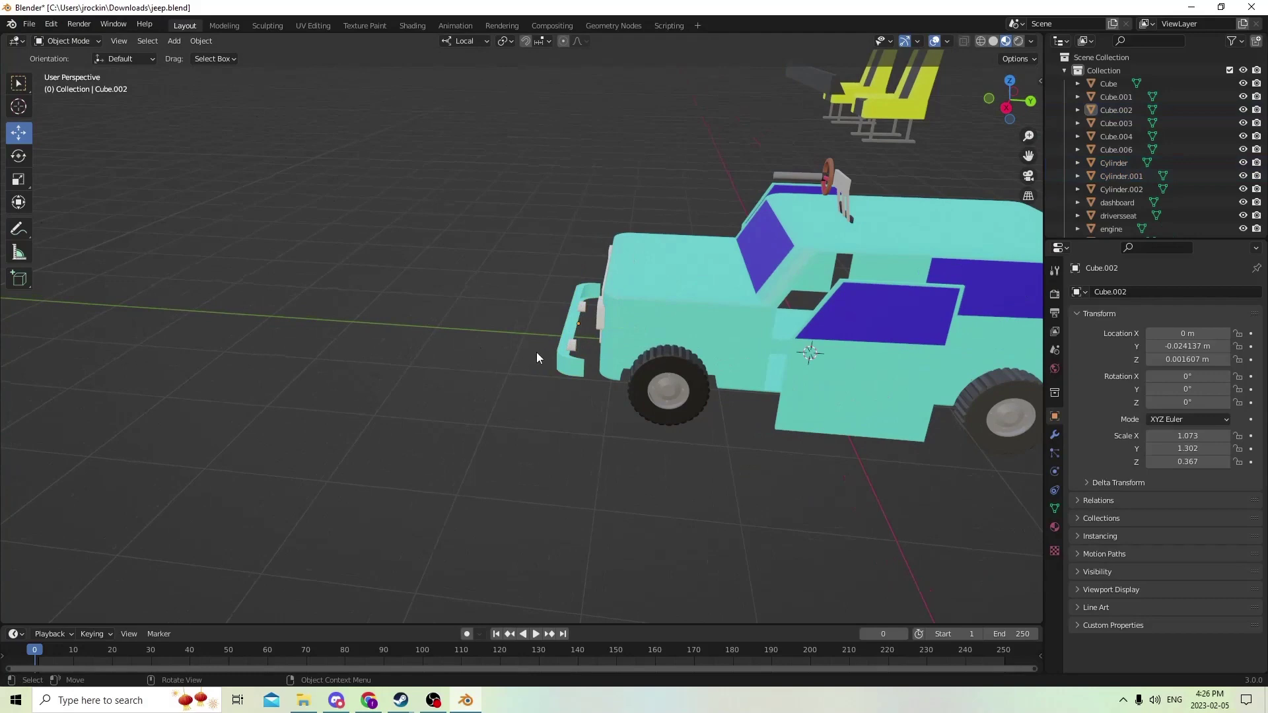
click(575, 346)
shift+click(581, 307)
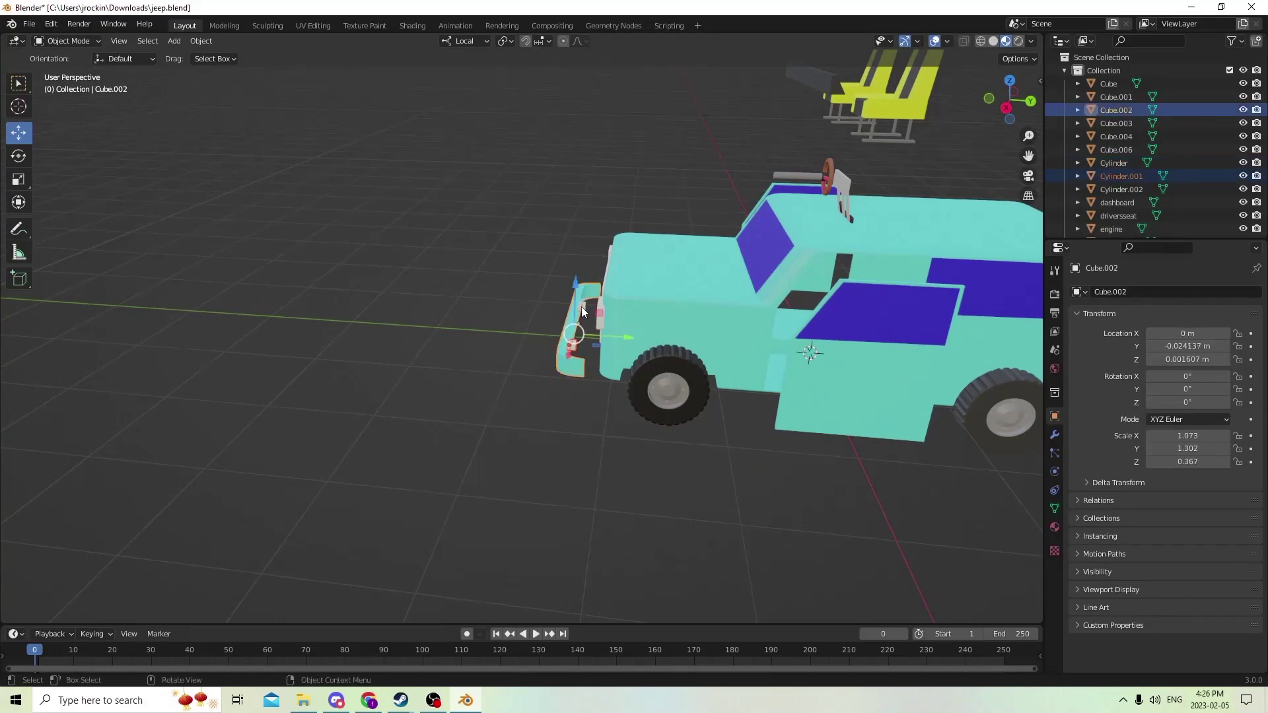
click(581, 307)
shift+click(574, 351)
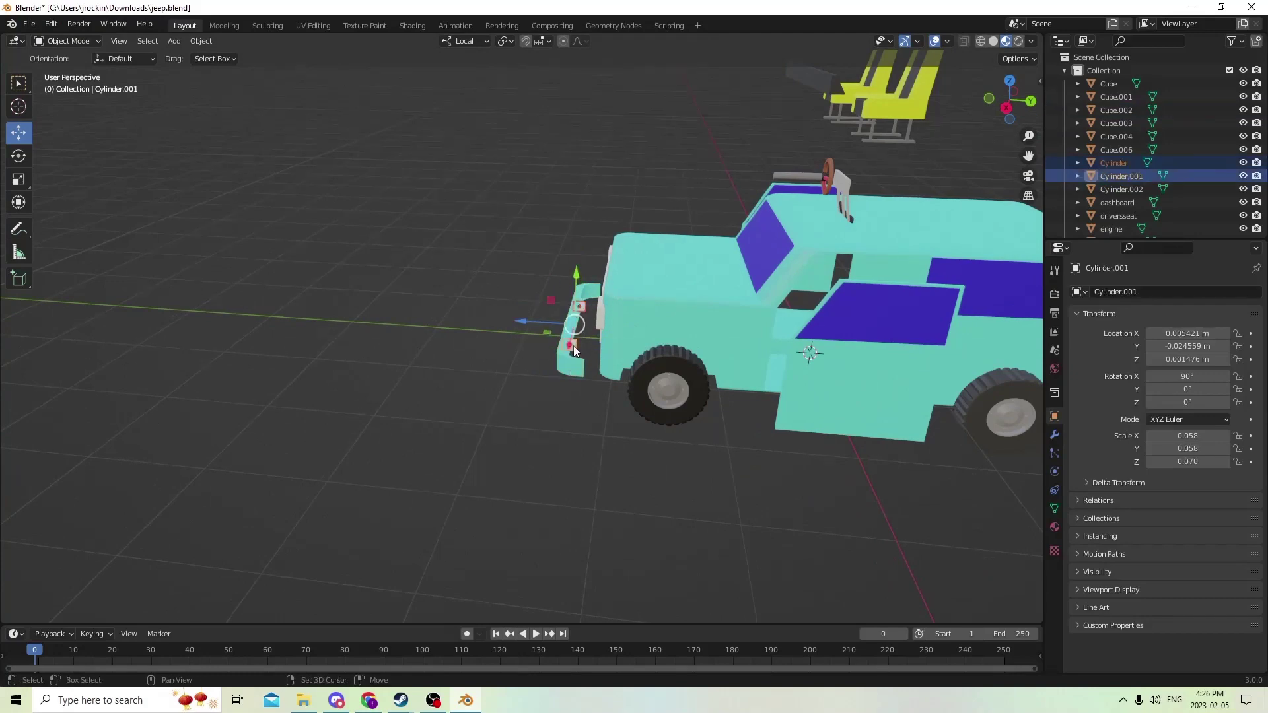
key(shift+d)
right_click(621, 304)
scroll(621, 304, down, 4)
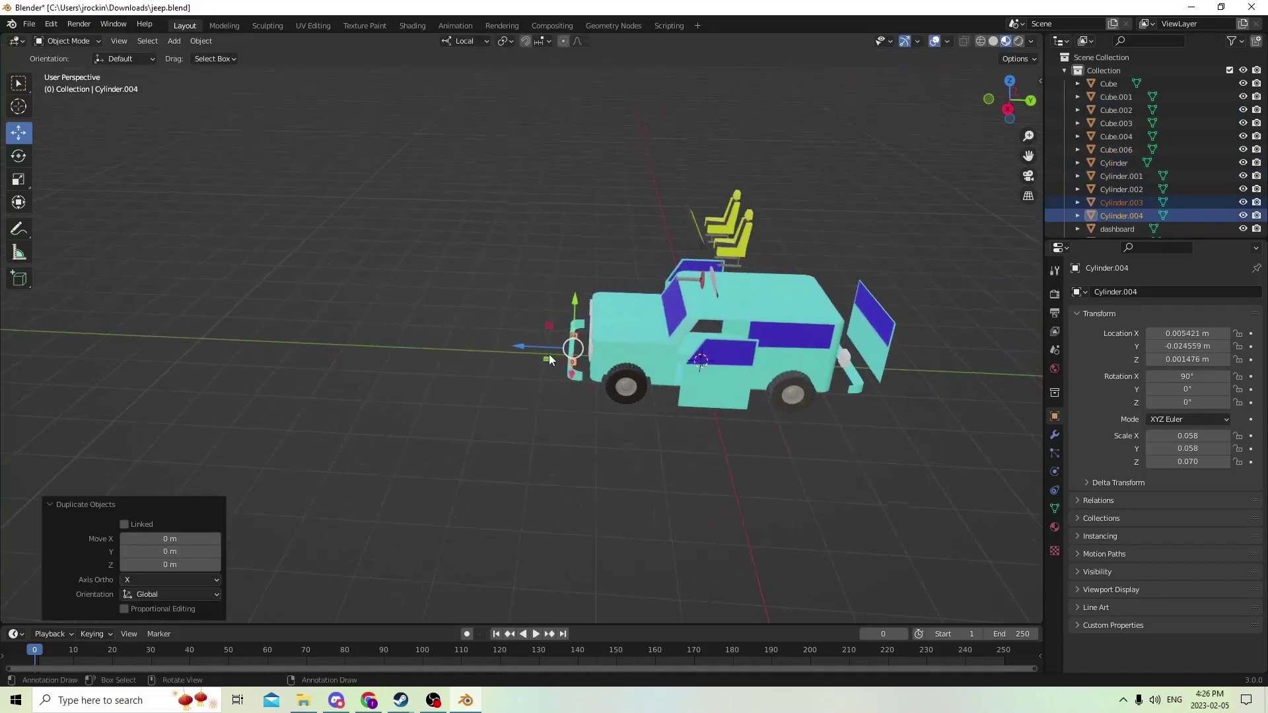
drag(521, 345, 790, 340)
scroll(780, 340, up, 3)
scroll(779, 339, up, 8)
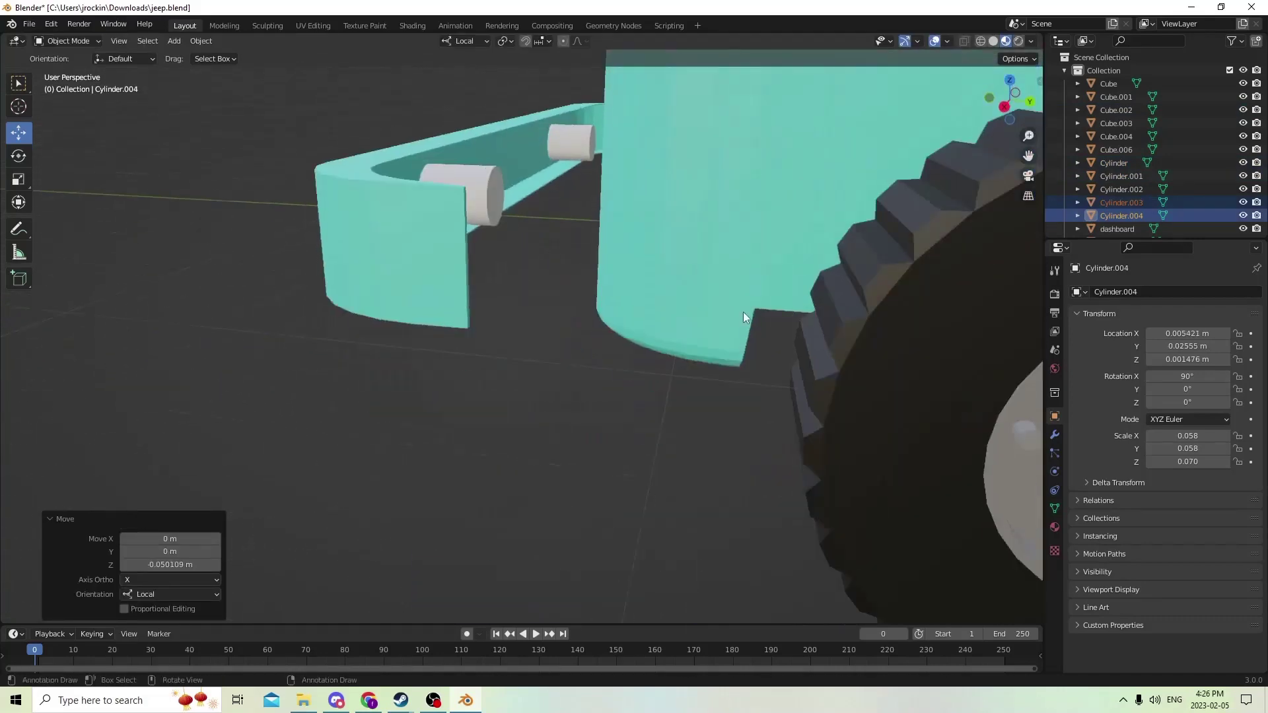
Join the original cylinder pair into the bumper object Cube.002
click(584, 149)
shift+click(490, 181)
shift+click(504, 149)
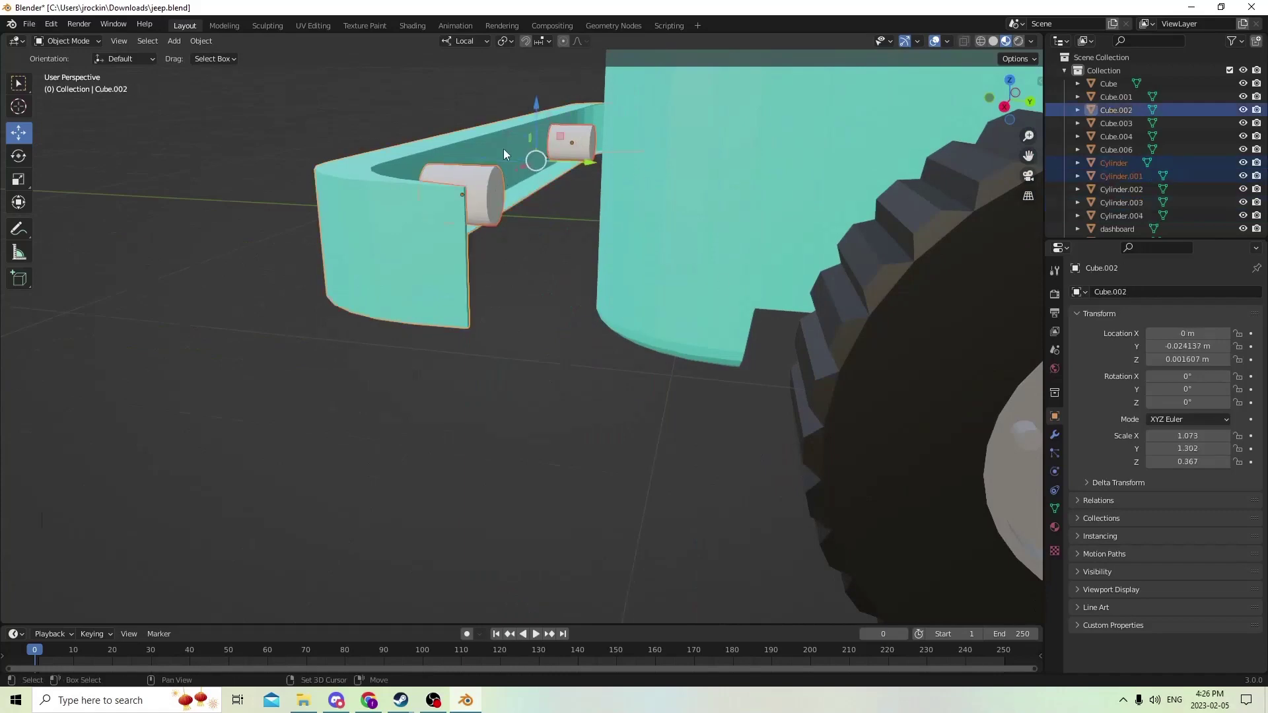
key(ctrl+j)
scroll(522, 169, down, 8)
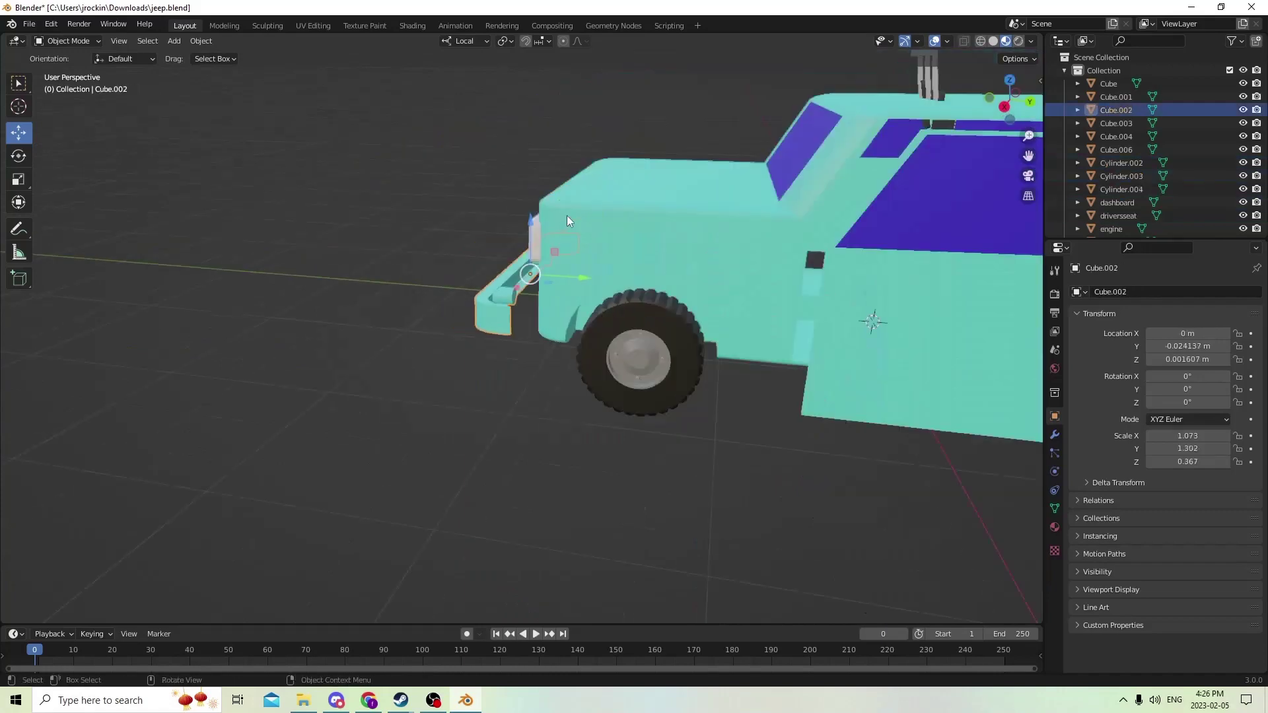
Select the jeep body that holds the side door
middle_drag(568, 217, 532, 219)
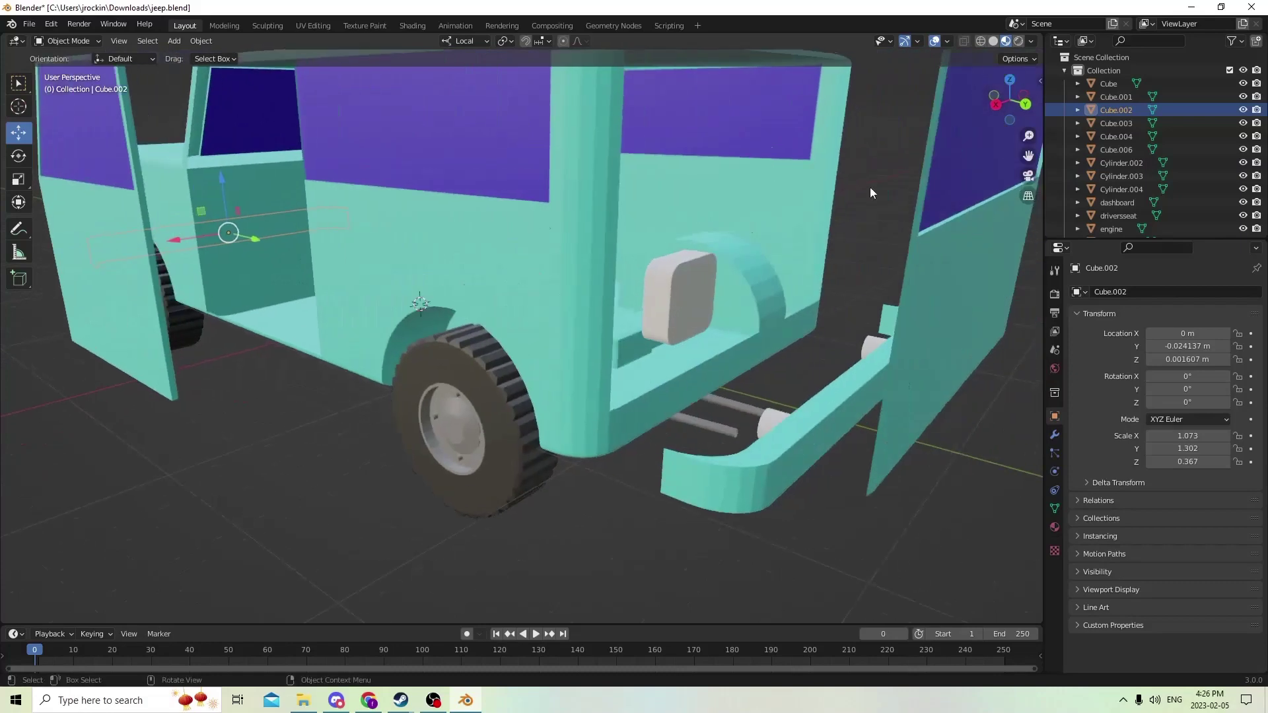
drag(1029, 156, 944, 151)
middle_drag(957, 165, 973, 171)
scroll(935, 179, down, 4)
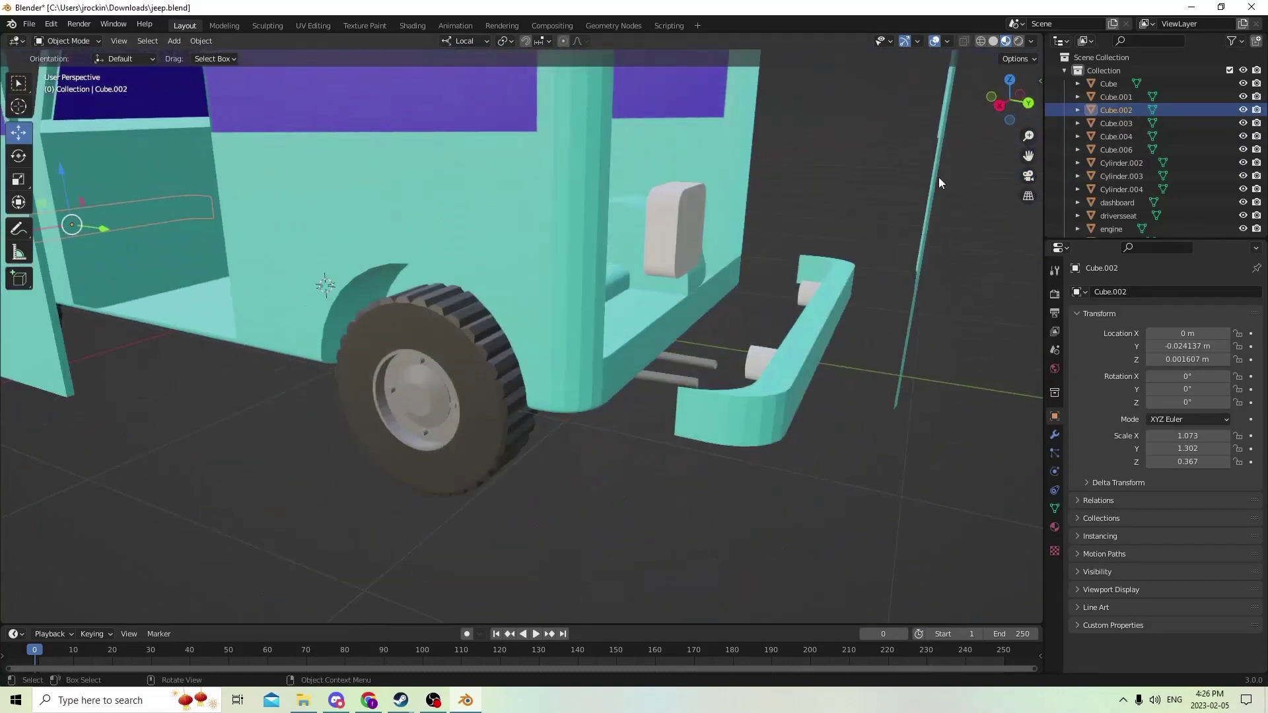
click(690, 239)
mouse_move(690, 239)
middle_down()
mouse_move(648, 251)
mouse_move(668, 246)
middle_up()
mouse_move(616, 362)
middle_down()
mouse_move(656, 363)
mouse_move(627, 366)
middle_up()
click(660, 379)
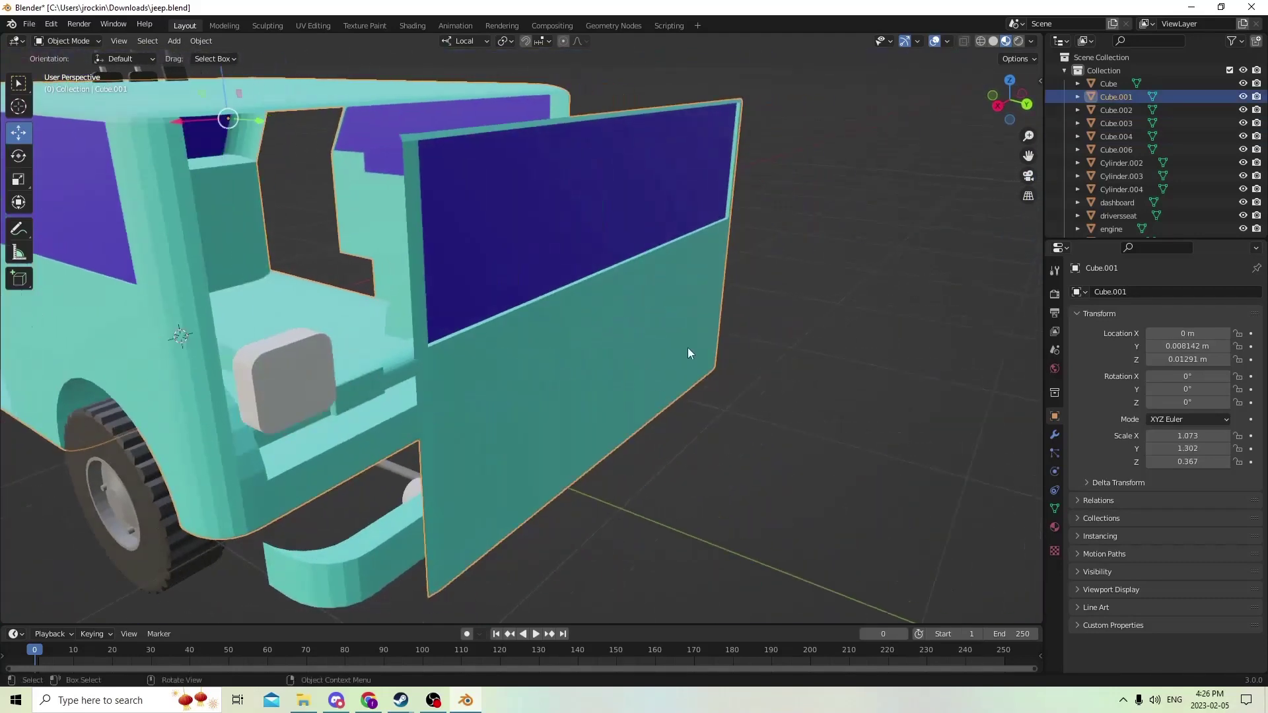
Select the whole door mesh and extrude it along its normals by 0.000129 m
click(865, 345)
key(Tab)
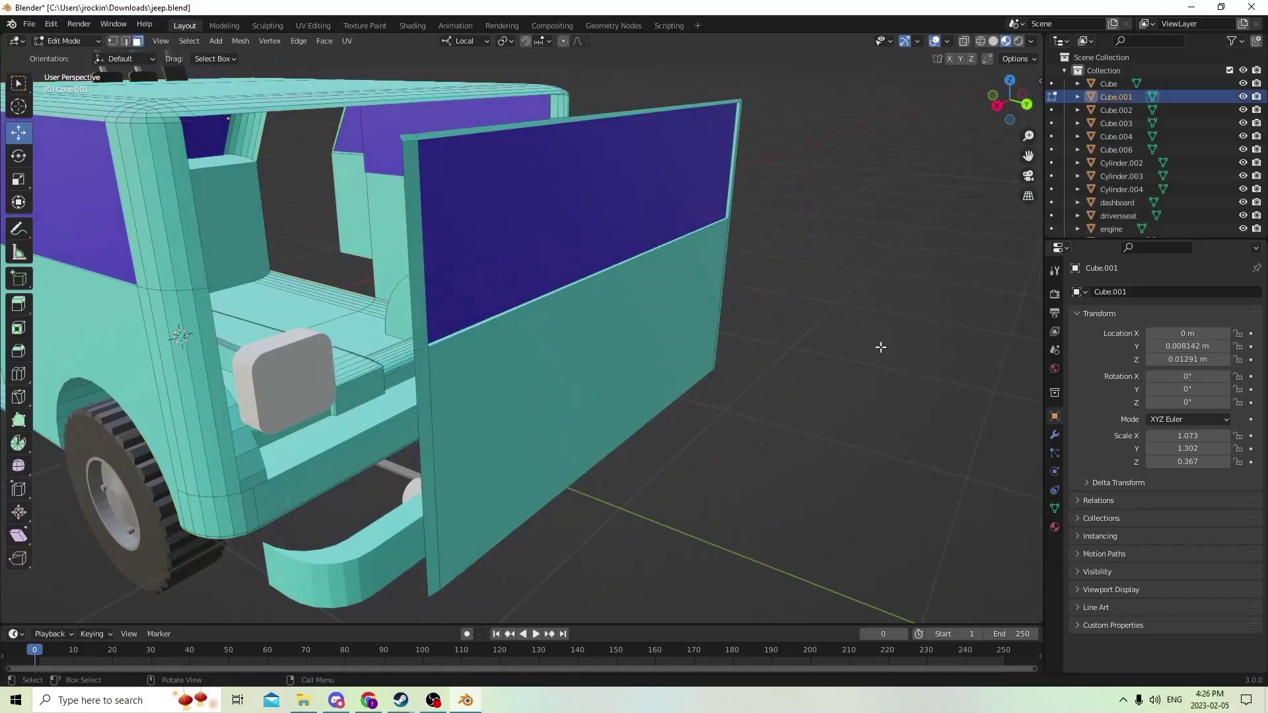
key(l)
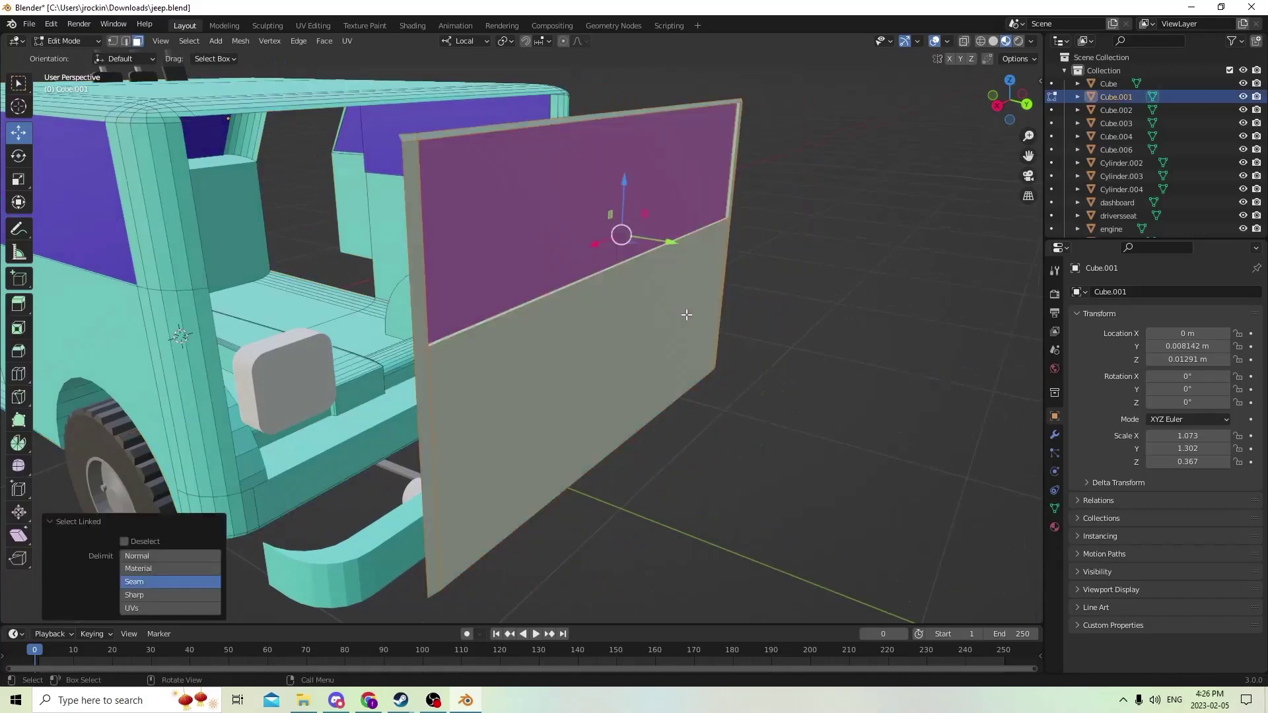
middle_drag(692, 316, 725, 332)
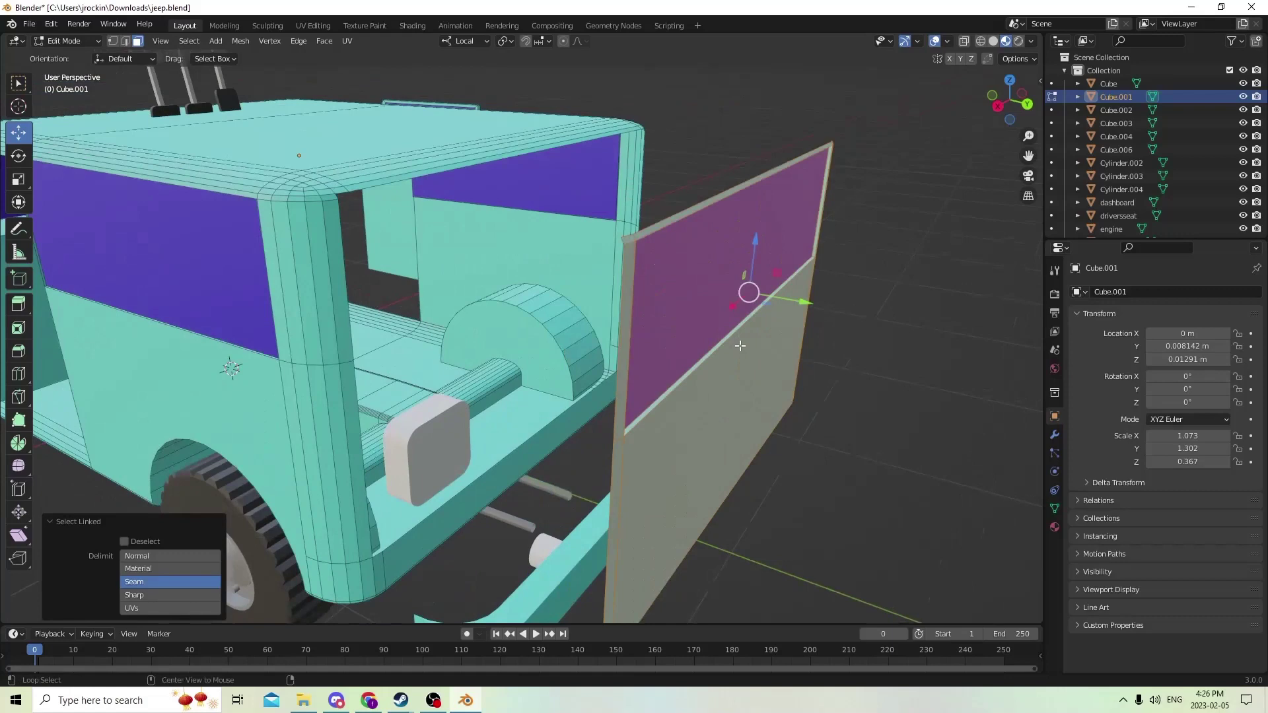
key(alt+e)
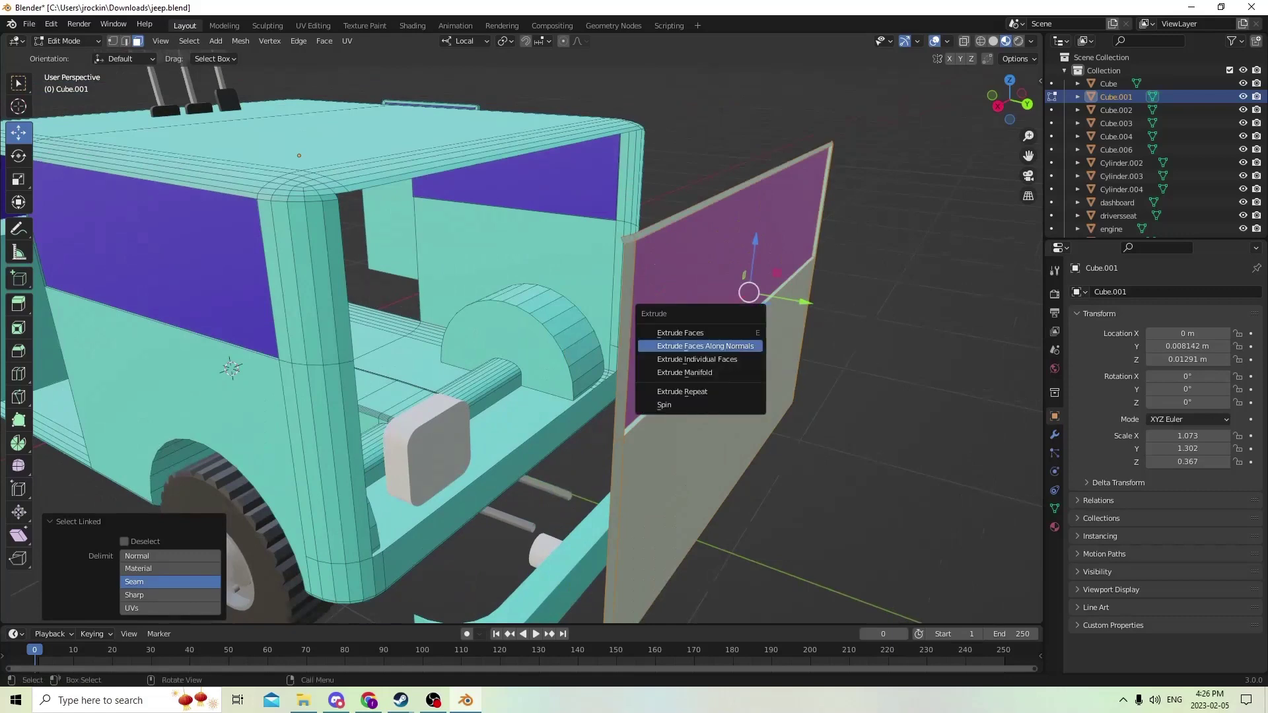
click(732, 350)
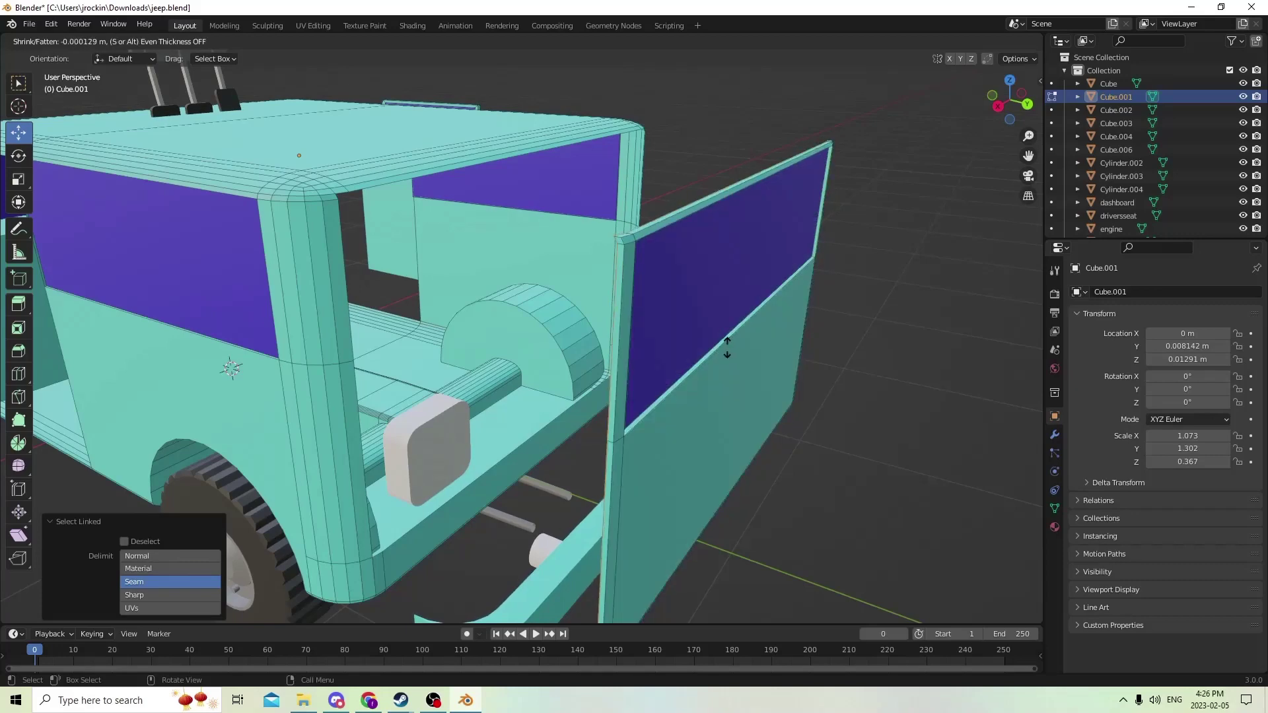
click(726, 346)
Inspect the thickened door from several angles and return to Object Mode
middle_drag(727, 346, 731, 341)
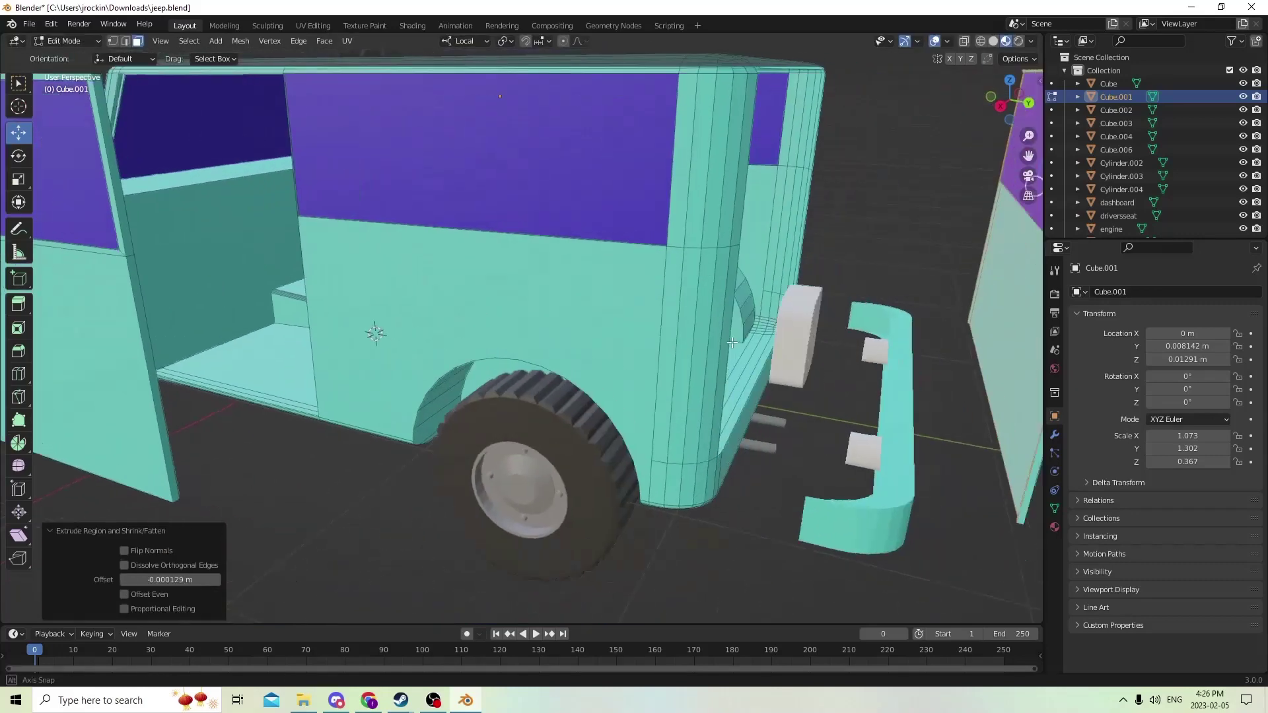
middle_drag(732, 342, 736, 334)
scroll(980, 399, down, 10)
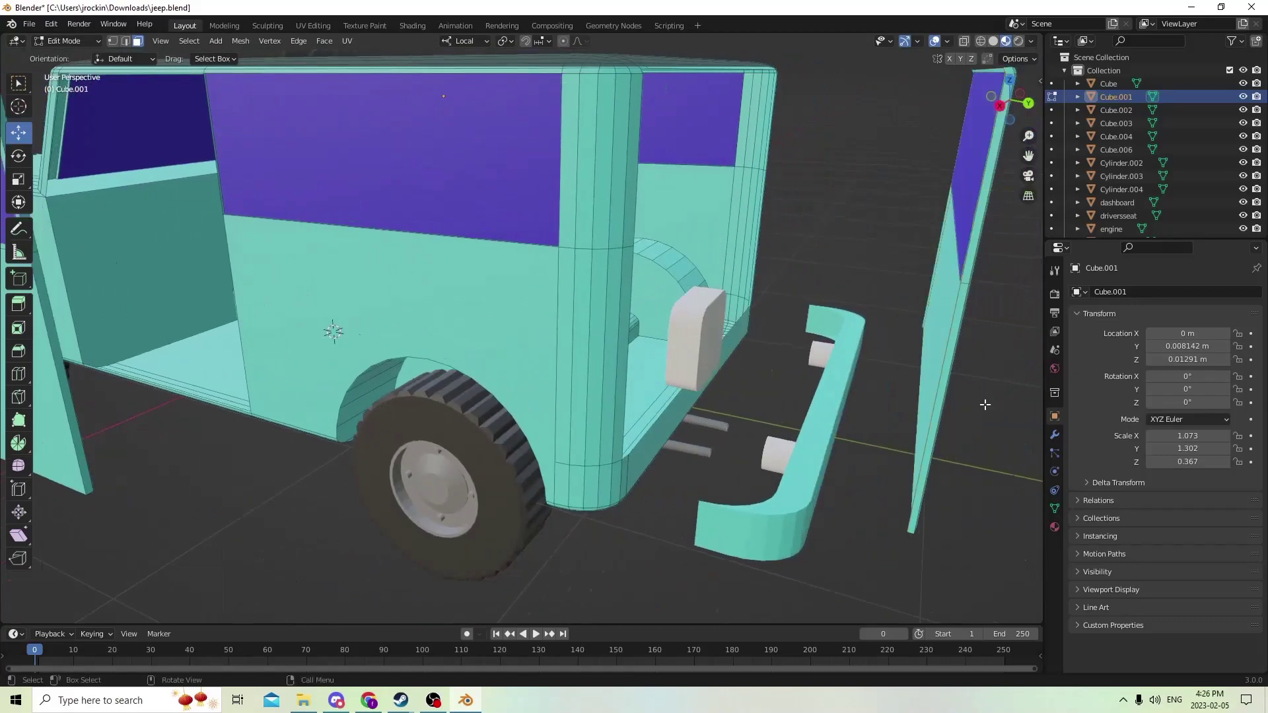
scroll(933, 378, up, 2)
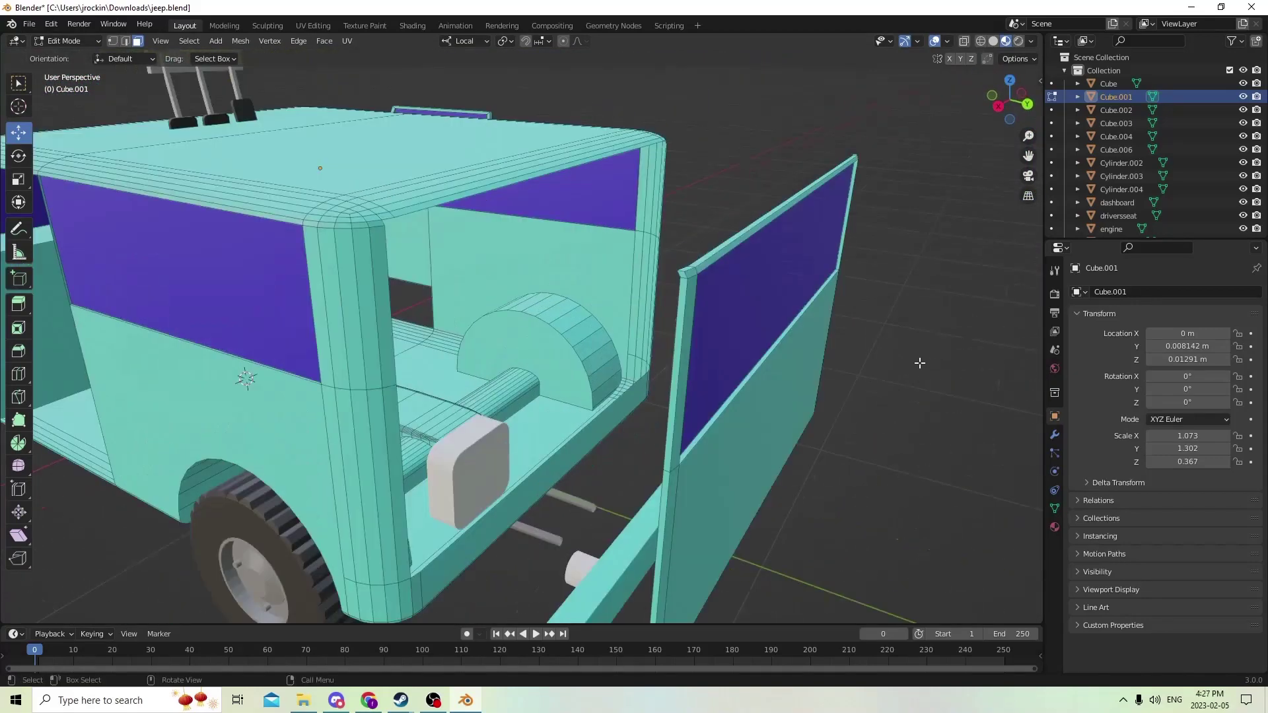
scroll(920, 362, down, 2)
middle_drag(920, 363, 814, 346)
key(Tab)
Move handle block Cube.004 against the door's outer face, to X 0.007887 m and Z 0.004424 m
scroll(482, 330, up, 5)
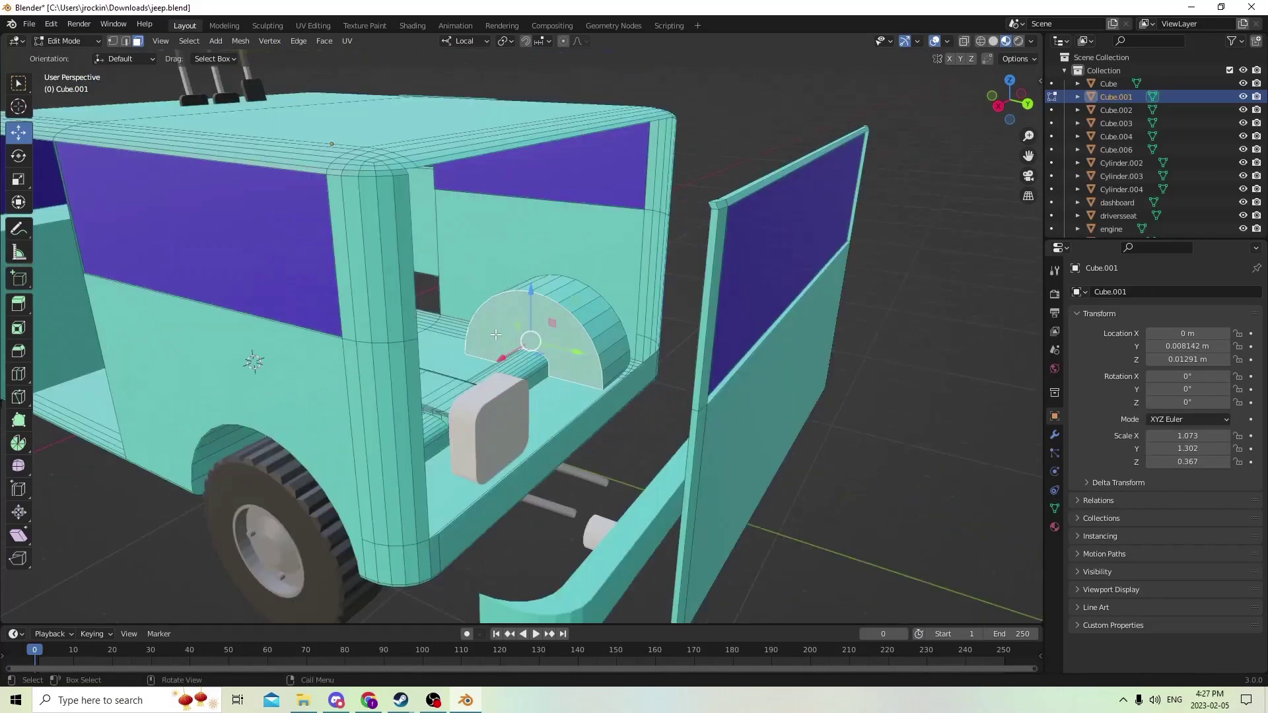
click(488, 430)
key(g)
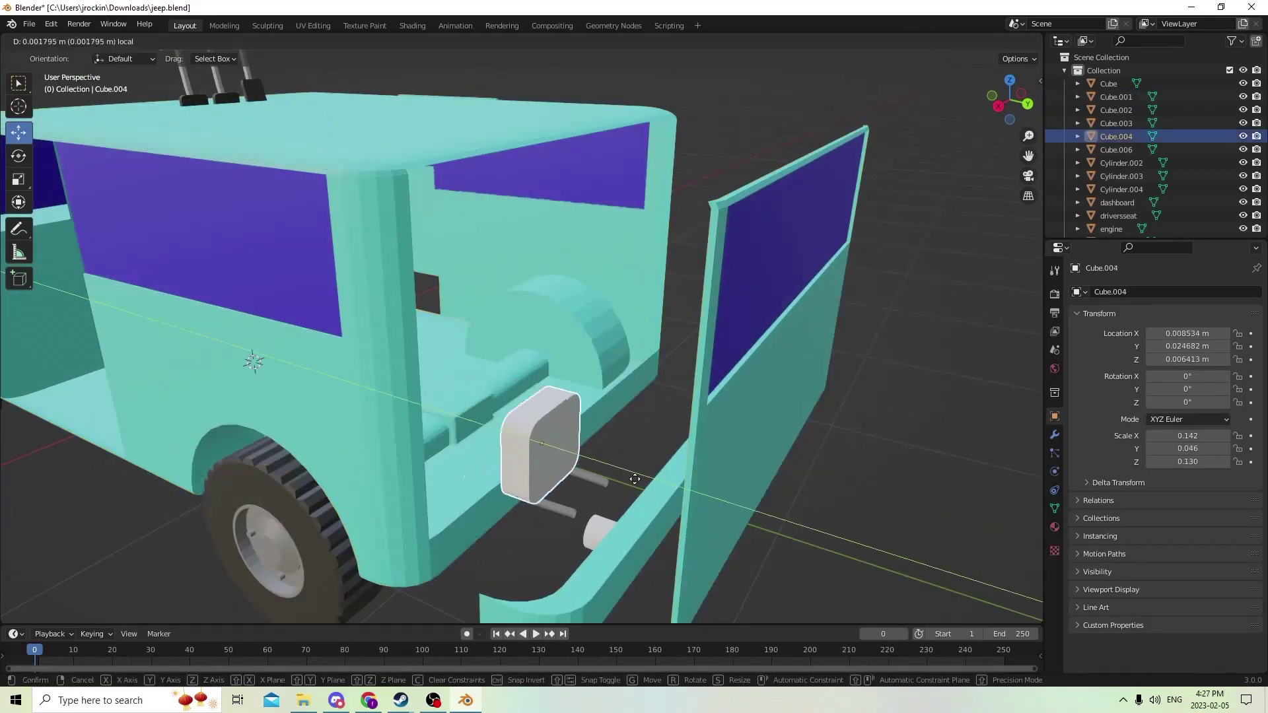
drag(756, 529, 762, 530)
middle_drag(740, 516, 715, 500)
drag(316, 521, 353, 510)
middle_drag(353, 510, 368, 469)
scroll(367, 466, down, 2)
middle_drag(620, 212, 598, 228)
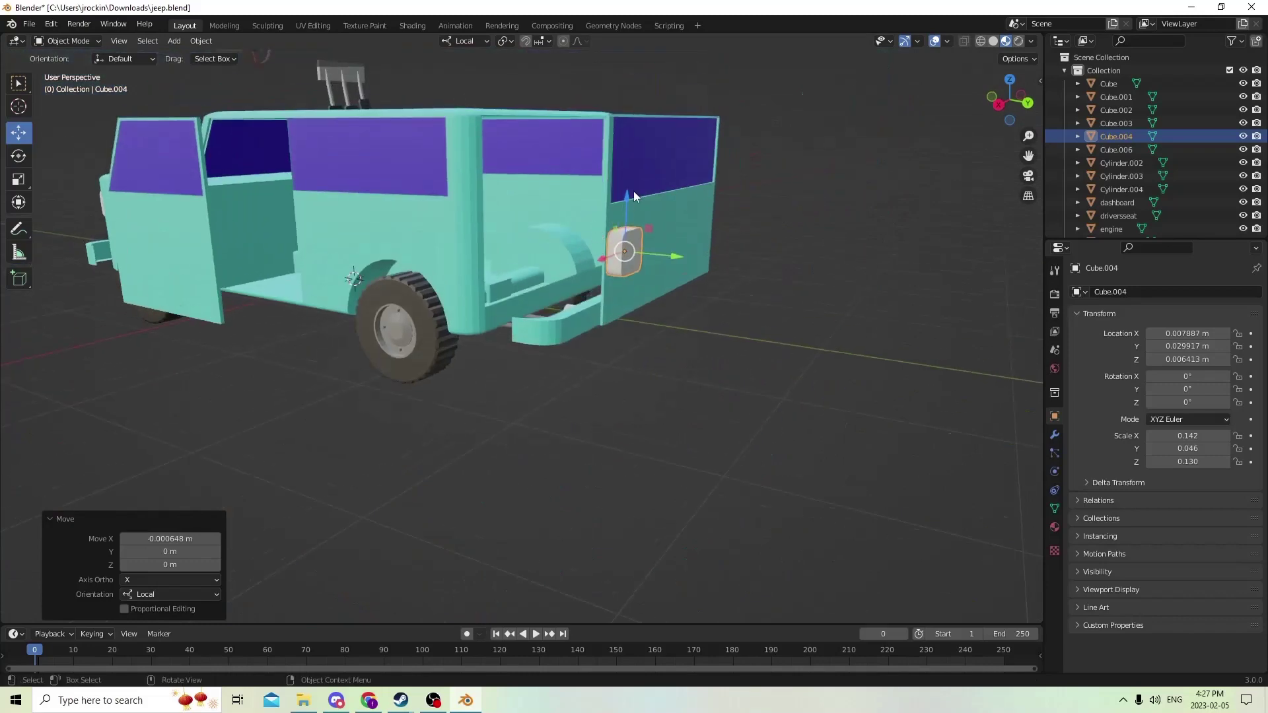
drag(633, 192, 633, 234)
scroll(619, 234, up, 6)
middle_drag(559, 257, 512, 260)
Inset all of the handle block's faces and extrude them along normals to recess them
key(Tab)
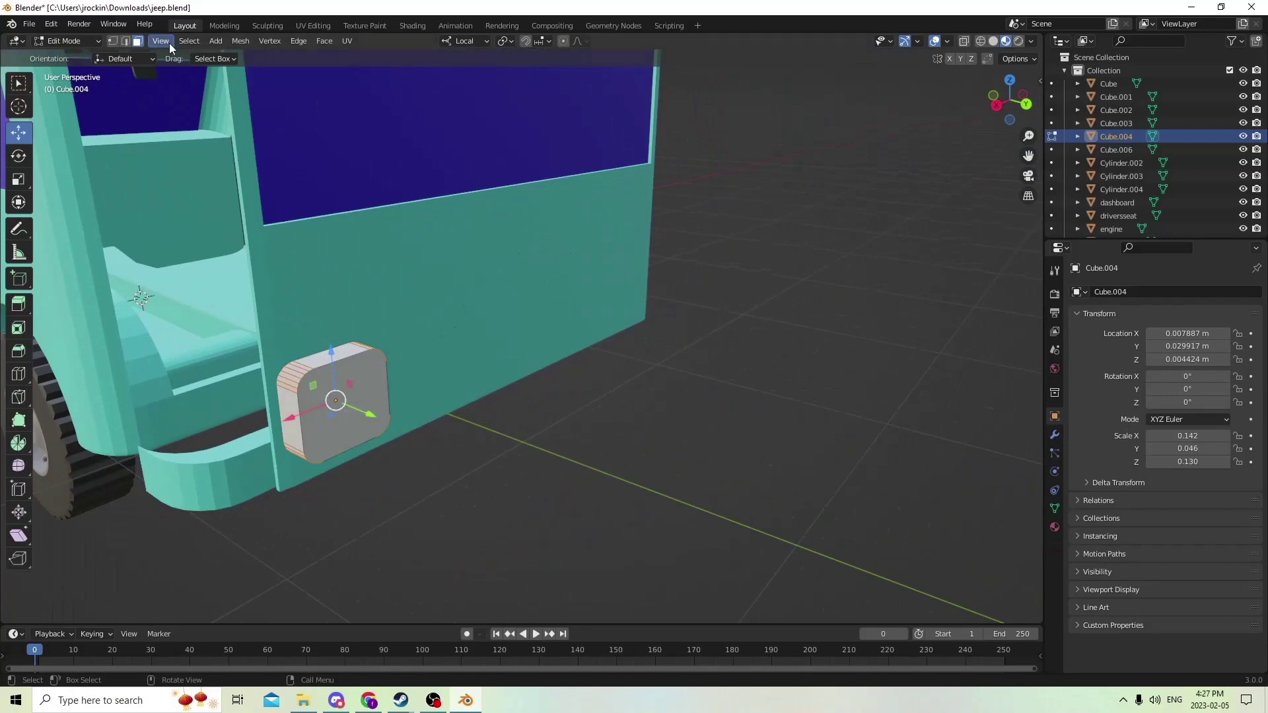
key(a)
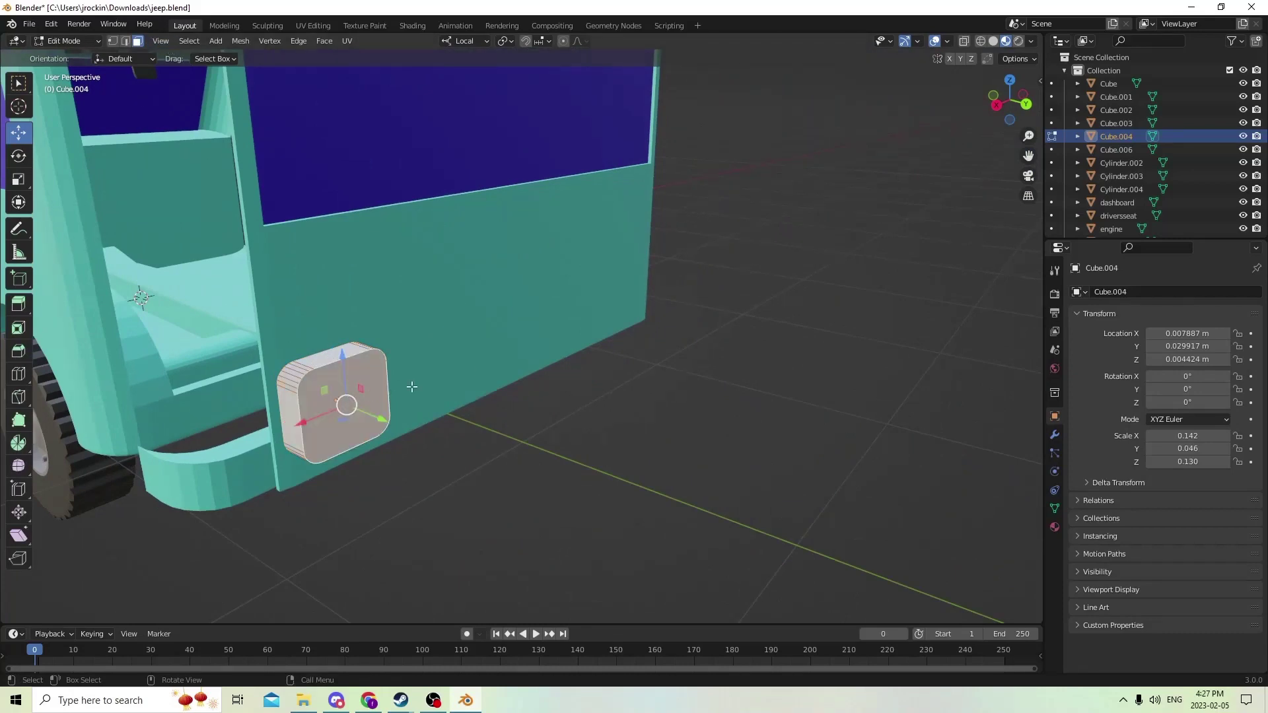
key(i)
click(608, 331)
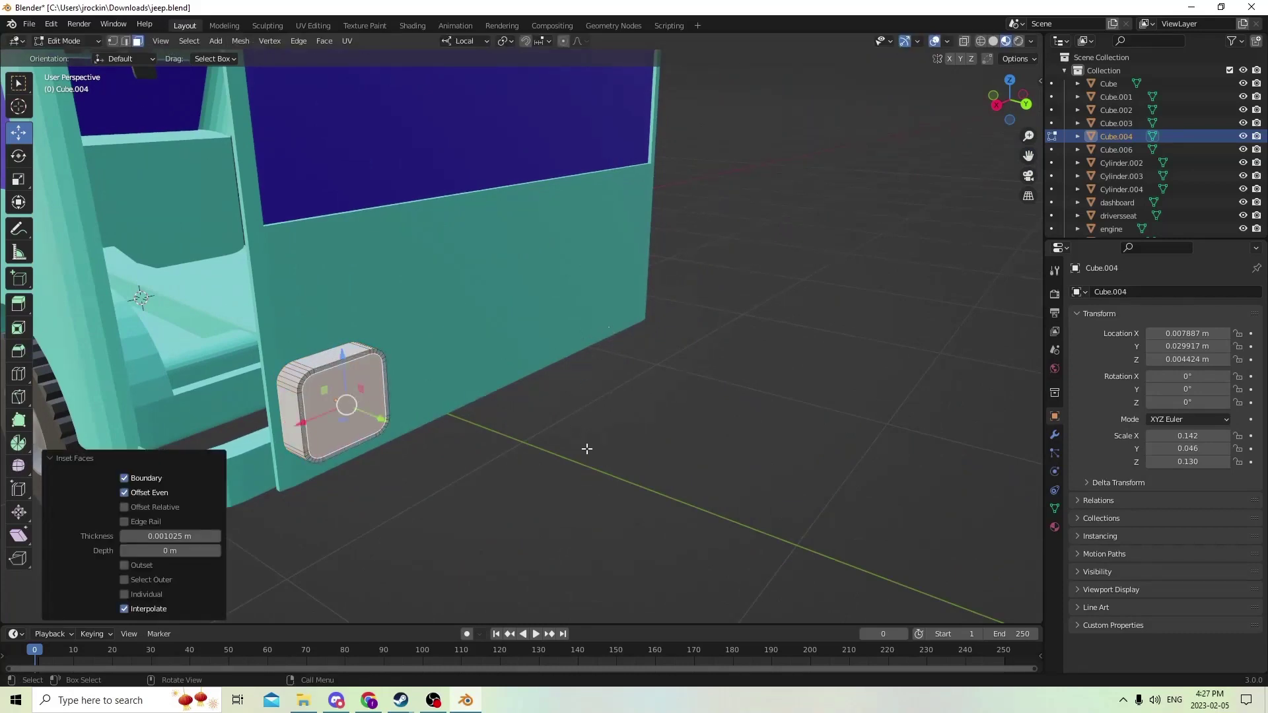
key(e)
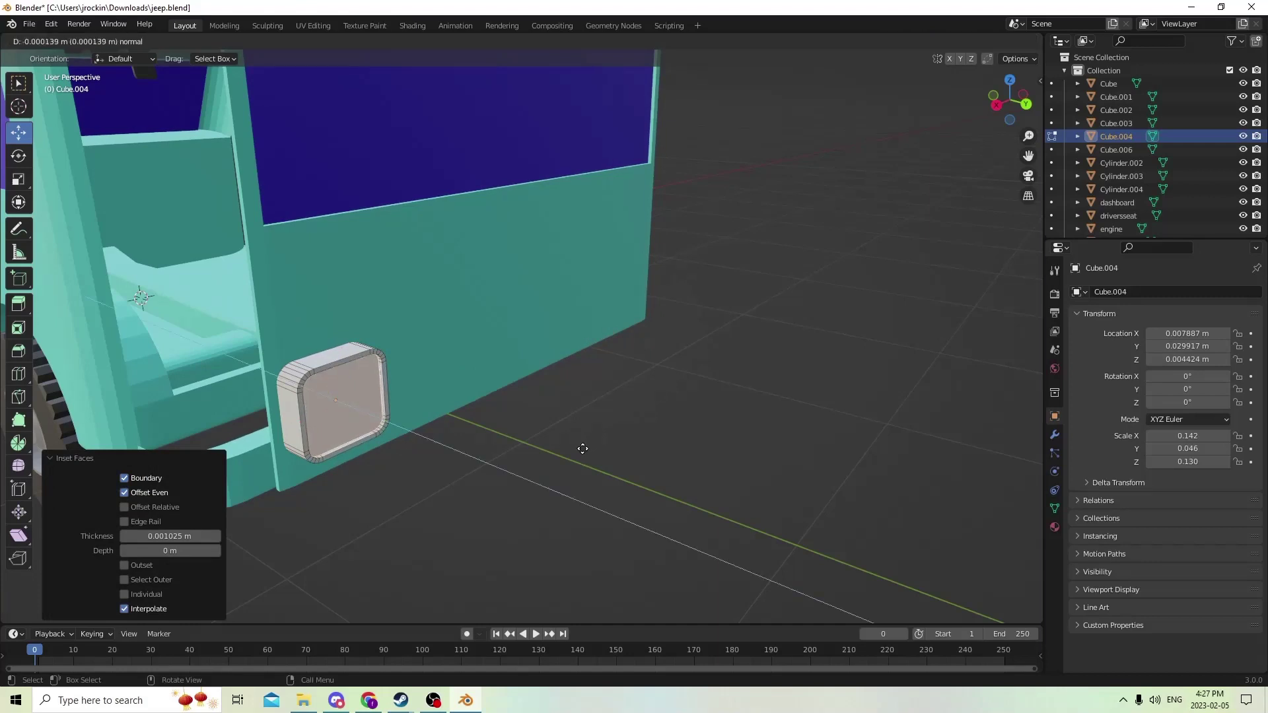
click(584, 449)
key(Tab)
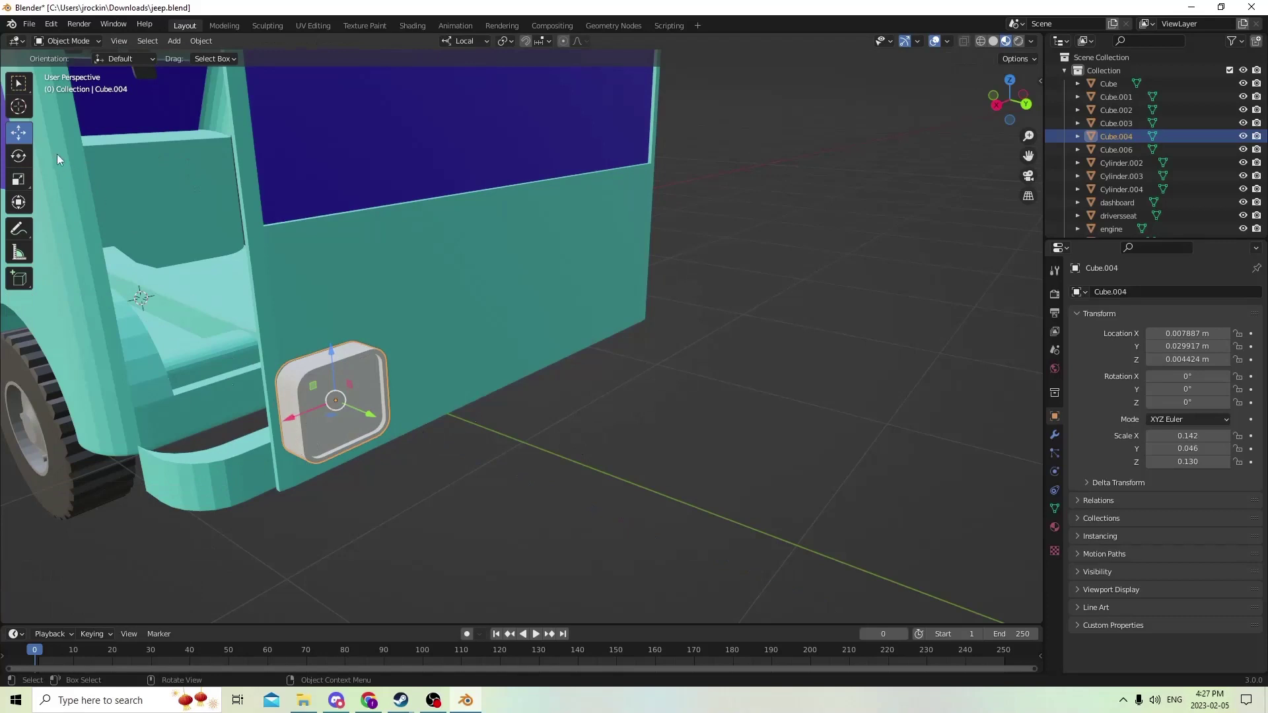
Scale the handle narrower along X to Scale X 0.067
click(18, 179)
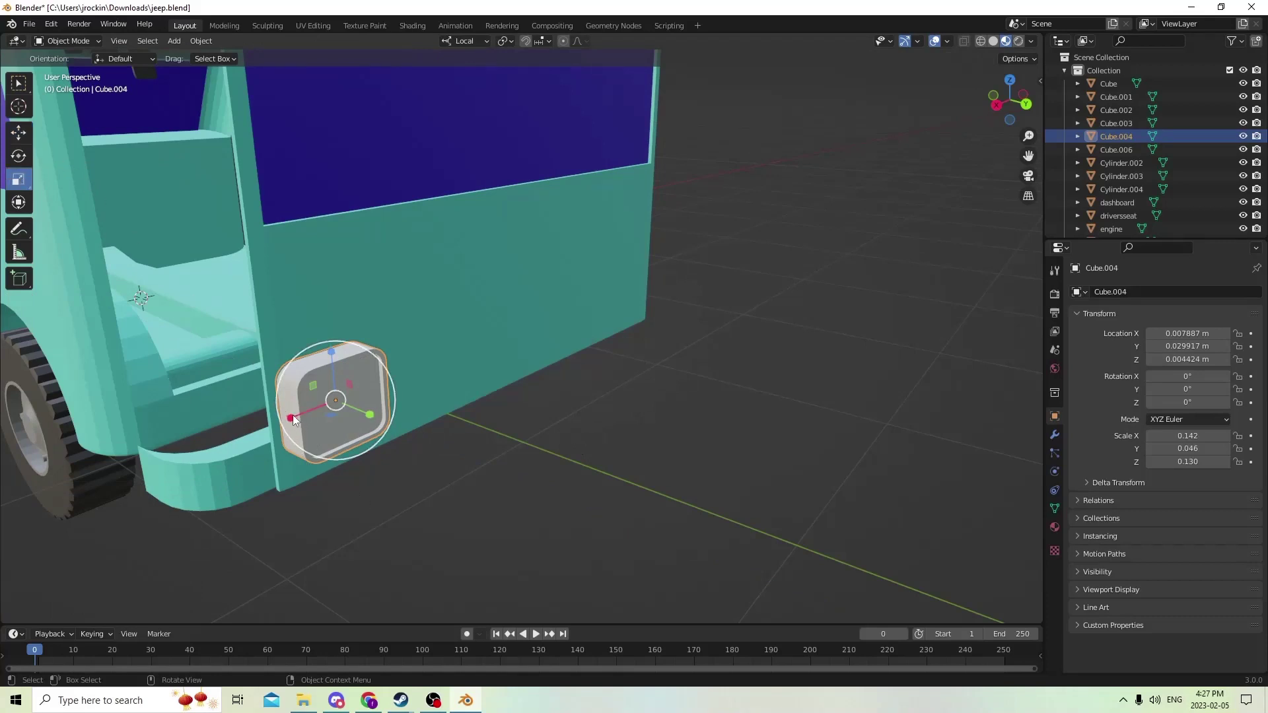
drag(295, 415, 319, 410)
middle_drag(318, 381, 323, 376)
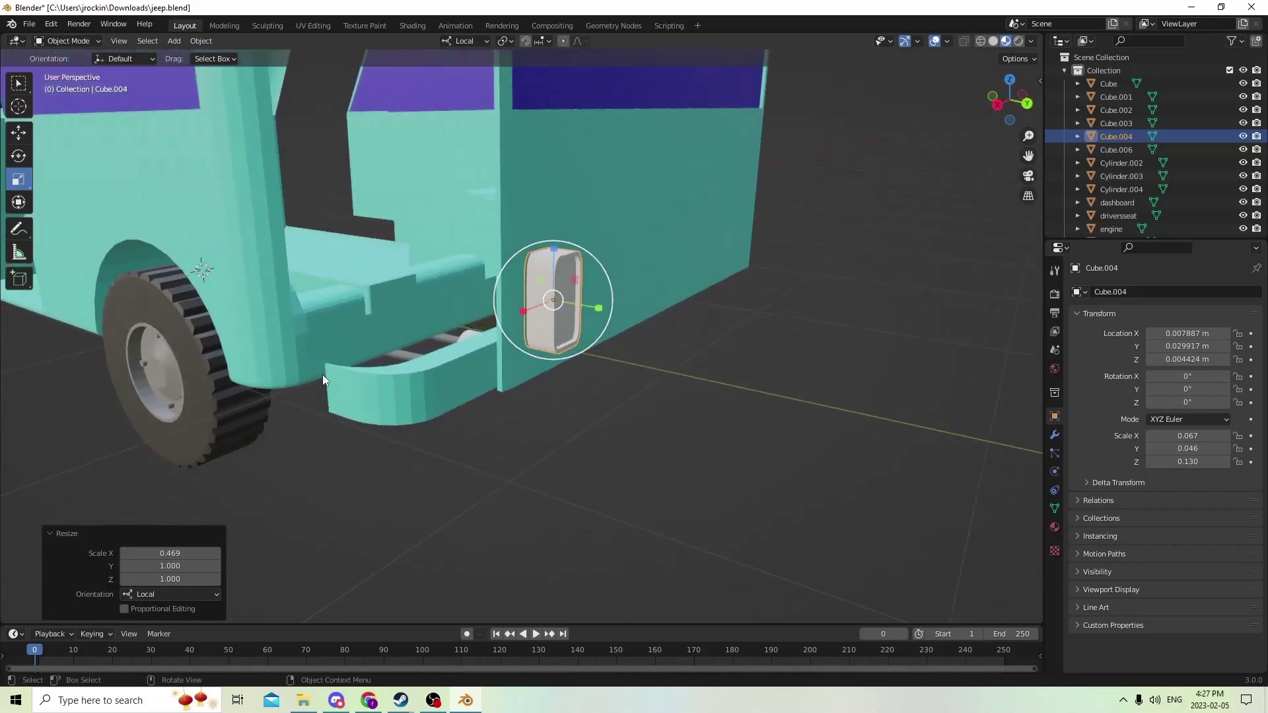
scroll(322, 375, down, 6)
Duplicate handle Cube.004, keeping the copy at the original position
key(Tab)
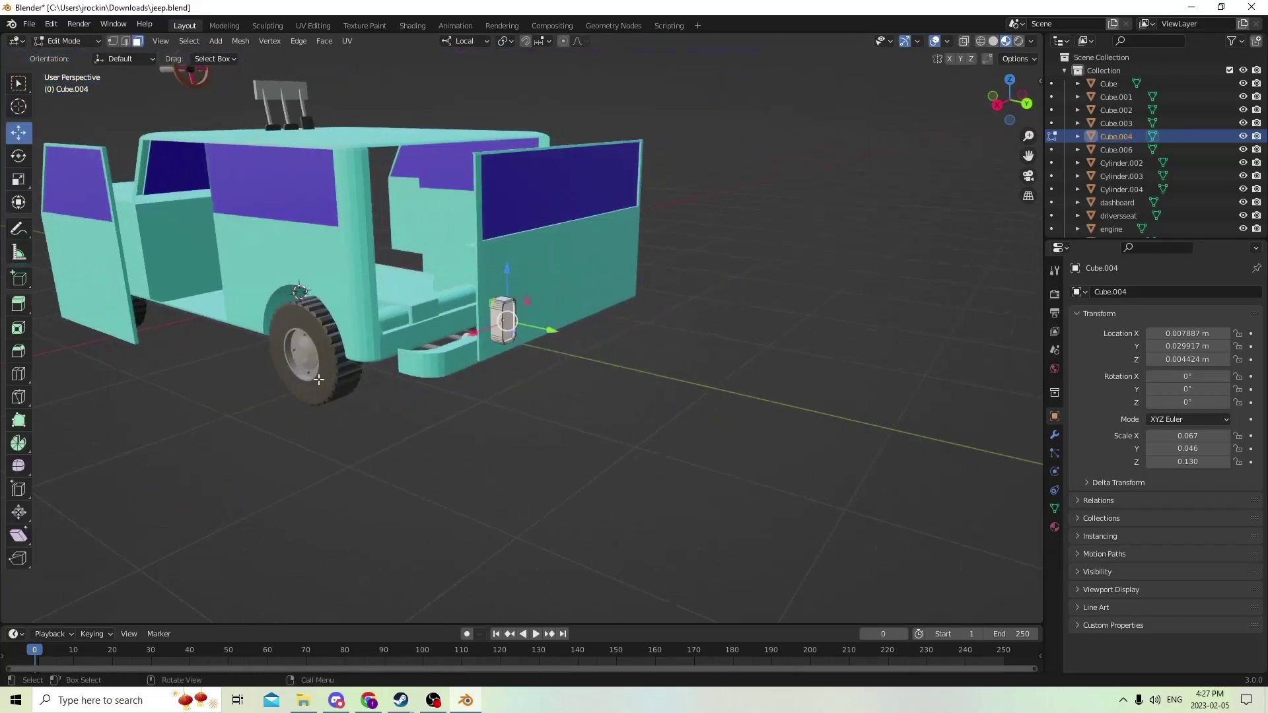
key(Tab)
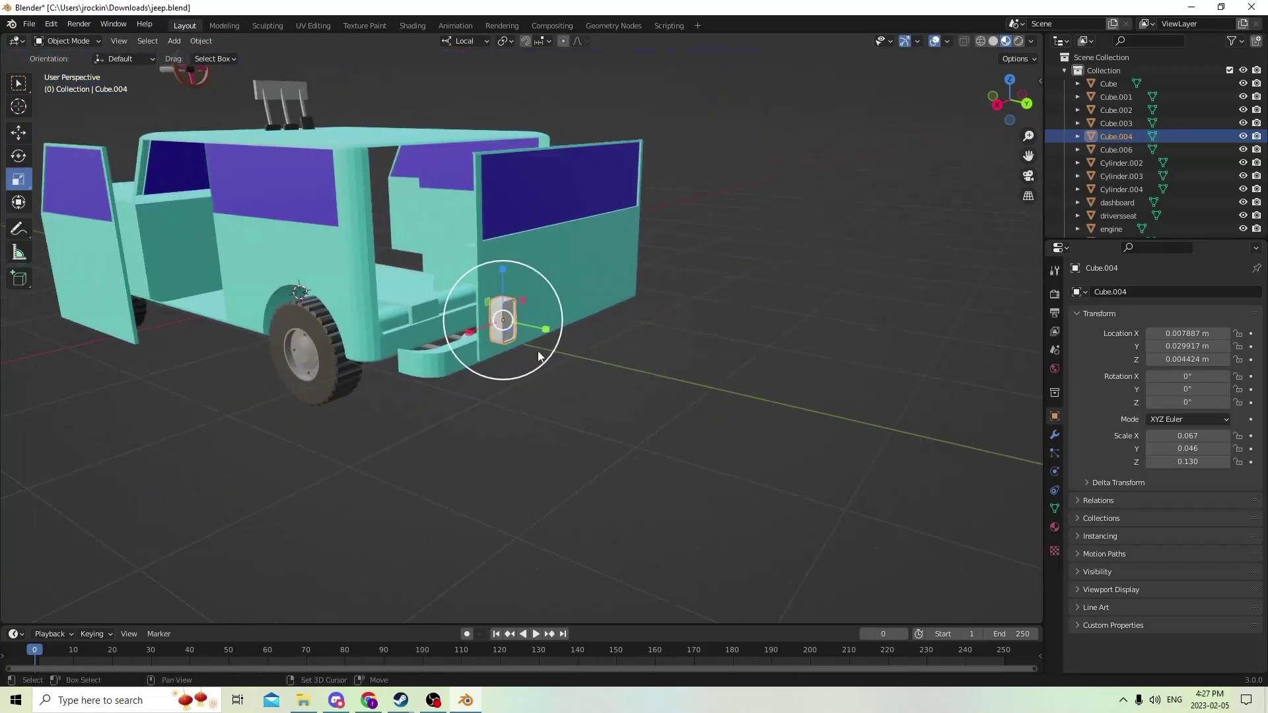
key(shift+d)
key(Escape)
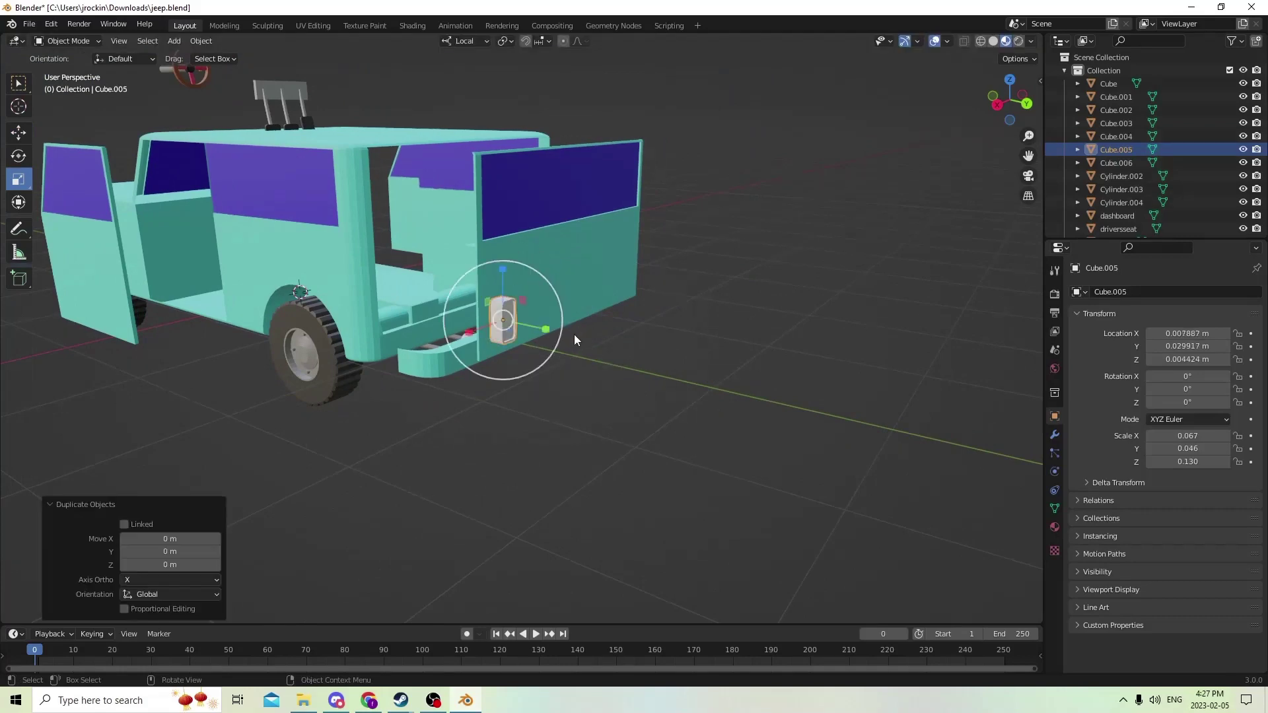
scroll(572, 335, up, 5)
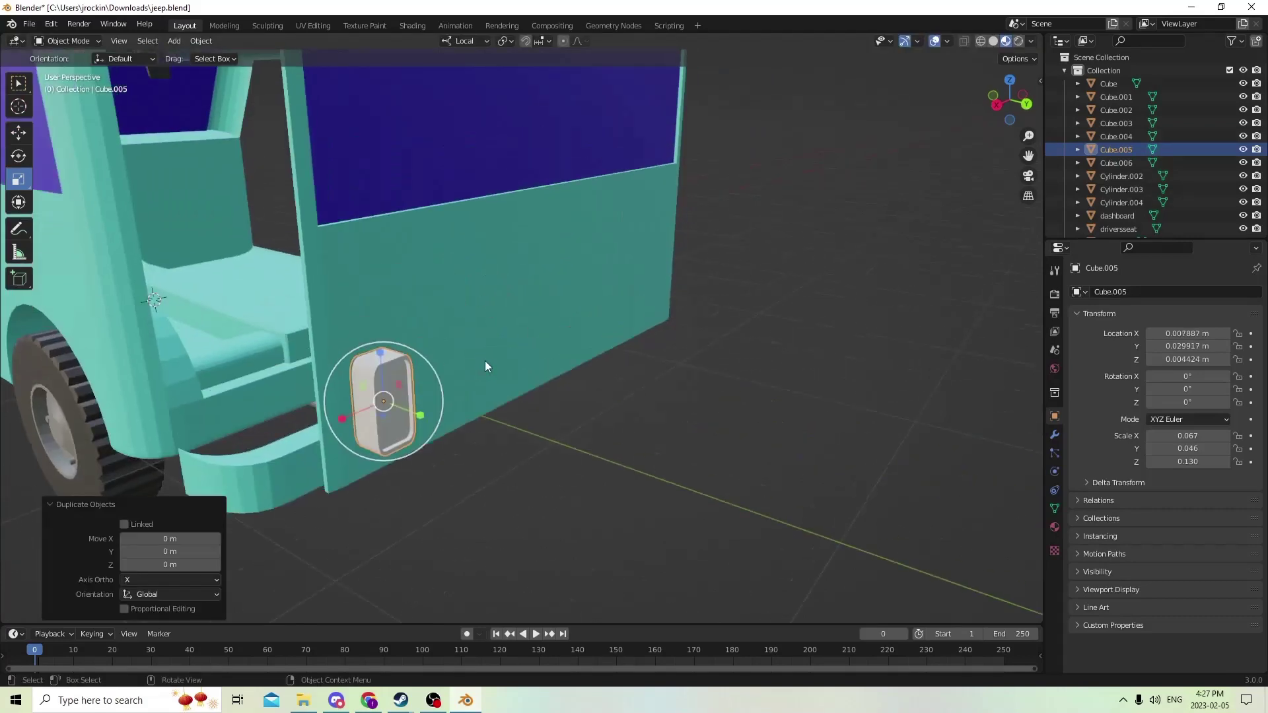
click(19, 133)
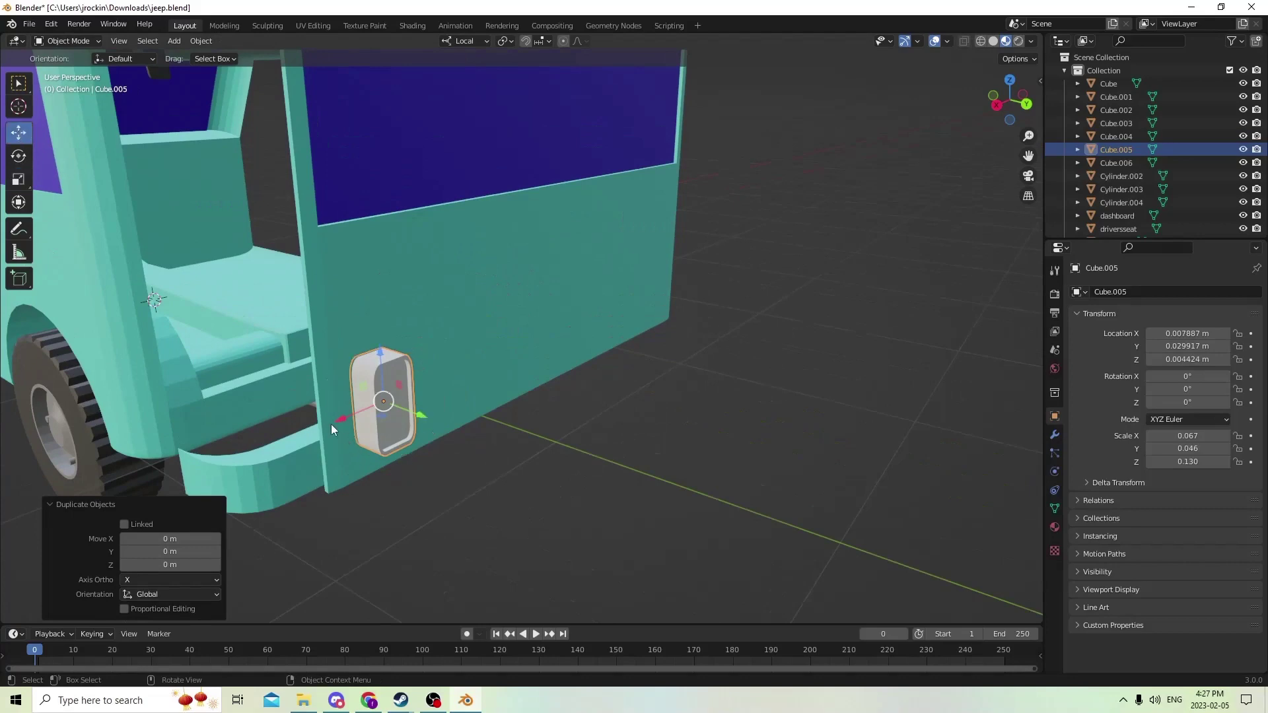
drag(341, 417, 313, 430)
right_click(313, 430)
Negate the copy's Location X to -0.007887 m to mirror it, then select both handles
click(1164, 333)
click(1151, 334)
text(-)
key(Return)
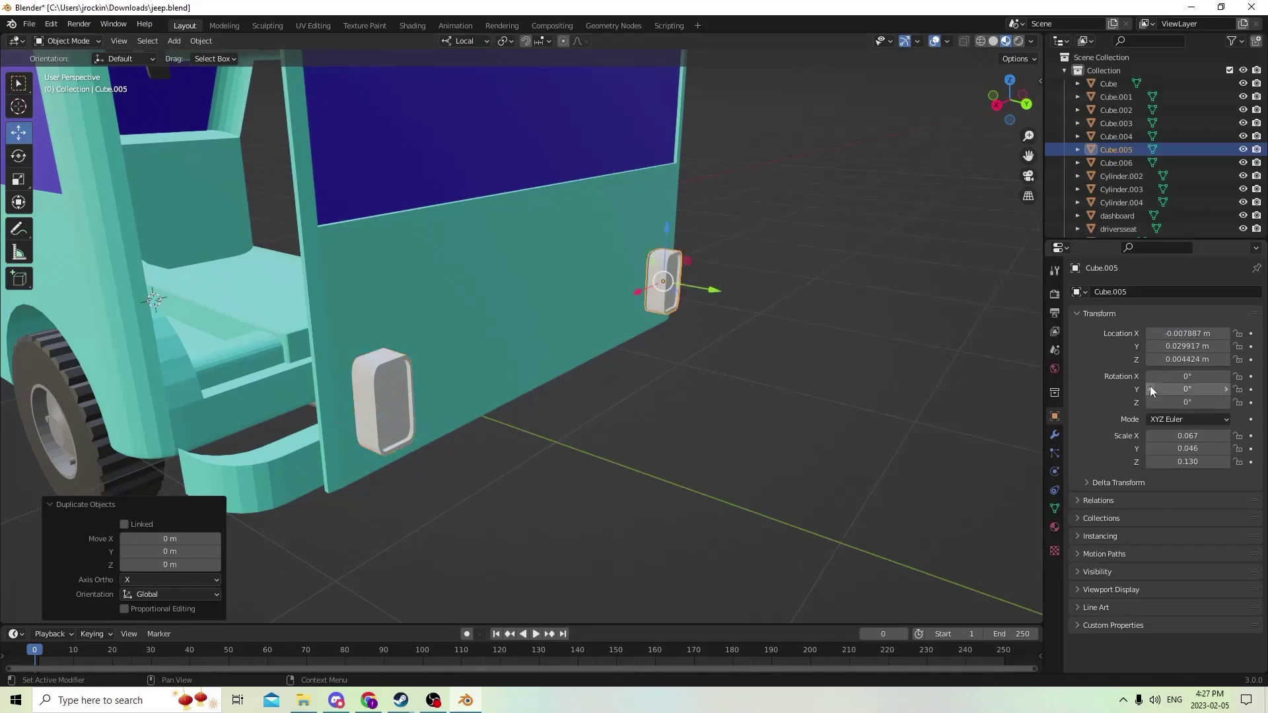
click(671, 281)
click(669, 280)
shift+click(378, 394)
Join both handles into the door object with Ctrl+J
shift+click(495, 330)
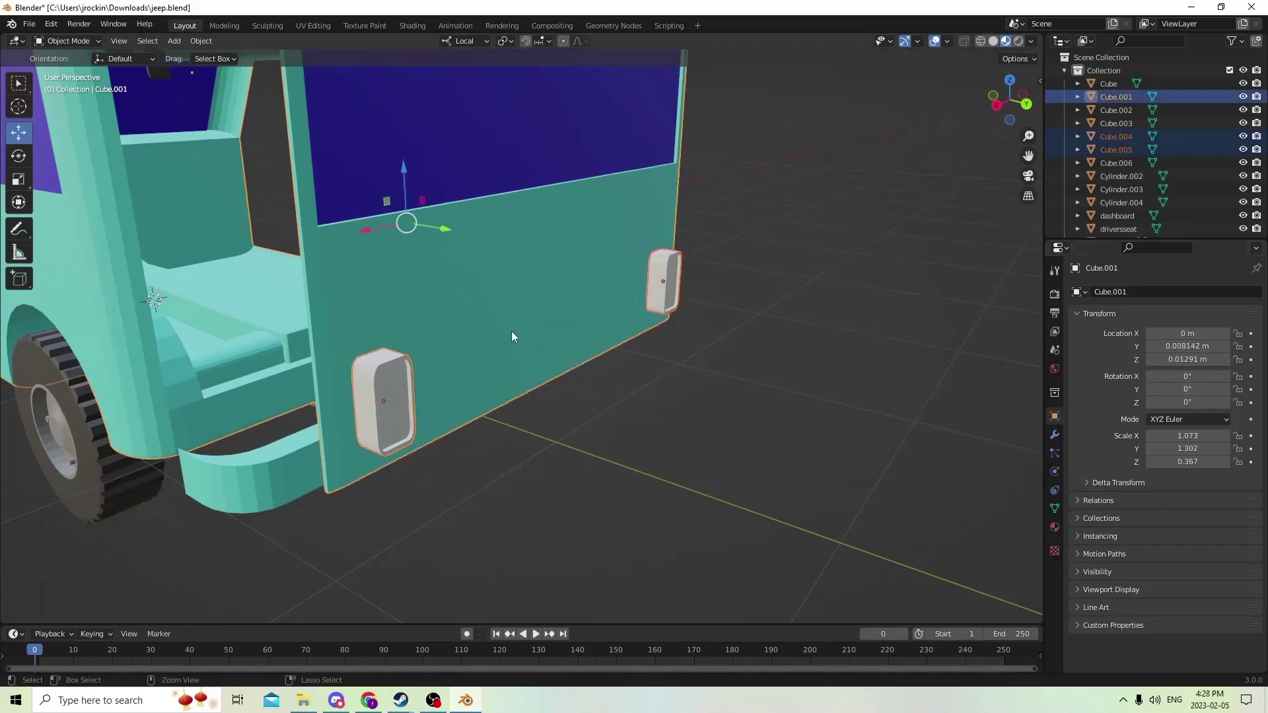
key(ctrl+j)
scroll(521, 327, down, 4)
middle_drag(584, 354, 608, 334)
scroll(652, 366, up, 3)
scroll(629, 423, down, 4)
scroll(954, 187, up, 8)
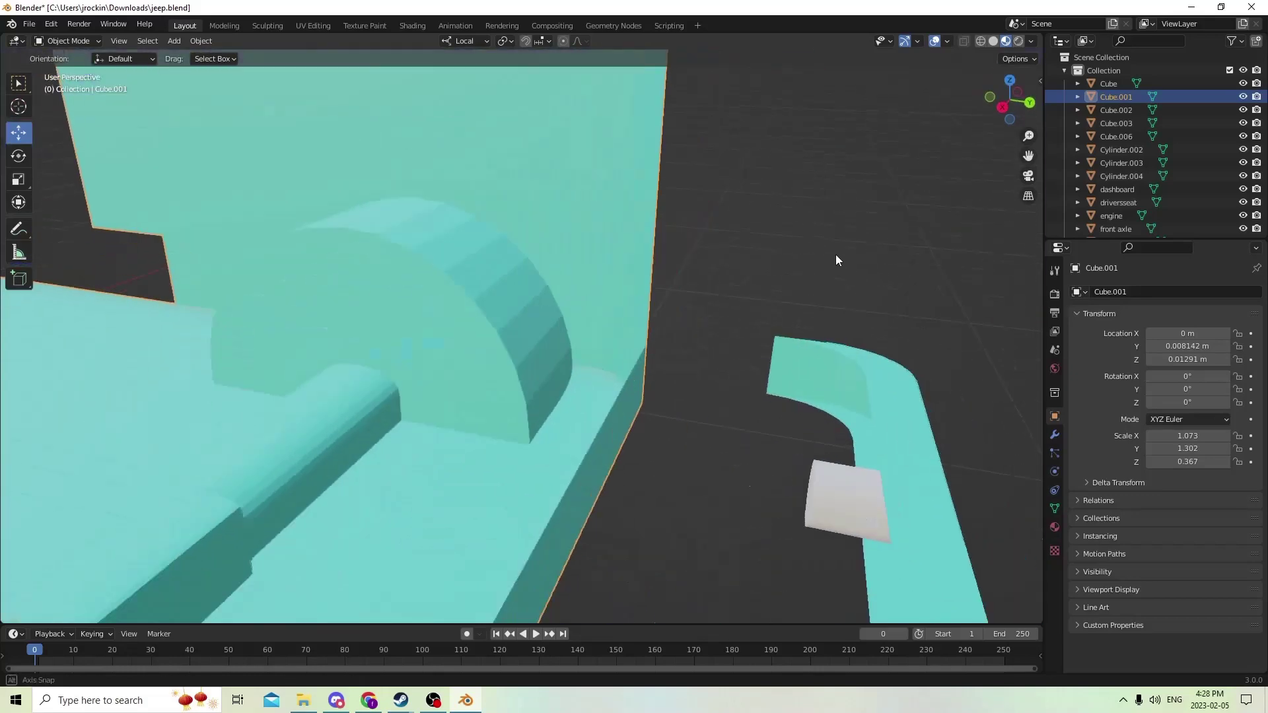
middle_drag(836, 255, 864, 272)
scroll(843, 264, down, 6)
scroll(864, 271, up, 4)
scroll(858, 272, up, 3)
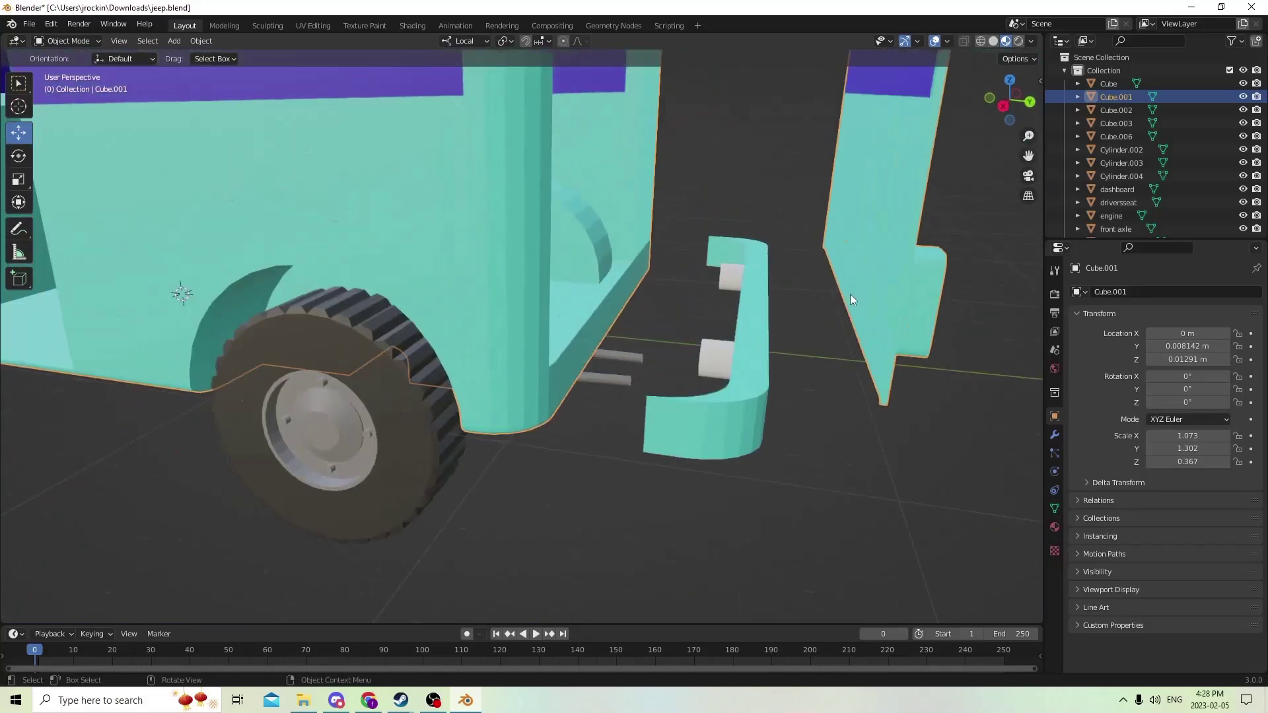
Select the two white bumper cylinders, Cylinder.003 and Cylinder.004
click(712, 356)
mouse_move(720, 370)
middle_down()
mouse_move(724, 383)
mouse_move(730, 375)
middle_up()
scroll(822, 315, up, 5)
middle_drag(823, 315, 817, 307)
scroll(818, 308, down, 5)
shift+click(760, 238)
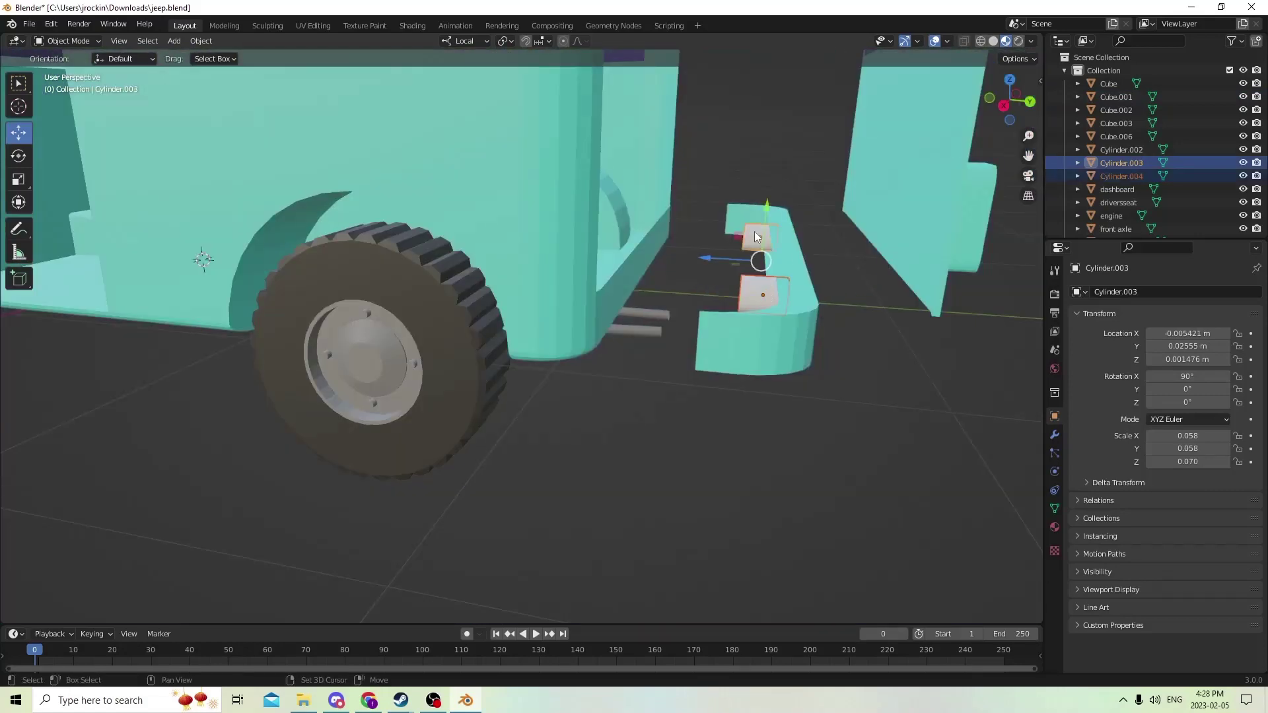
drag(1028, 157, 1159, 193)
middle_drag(920, 192, 893, 200)
scroll(901, 193, up, 3)
scroll(894, 199, down, 7)
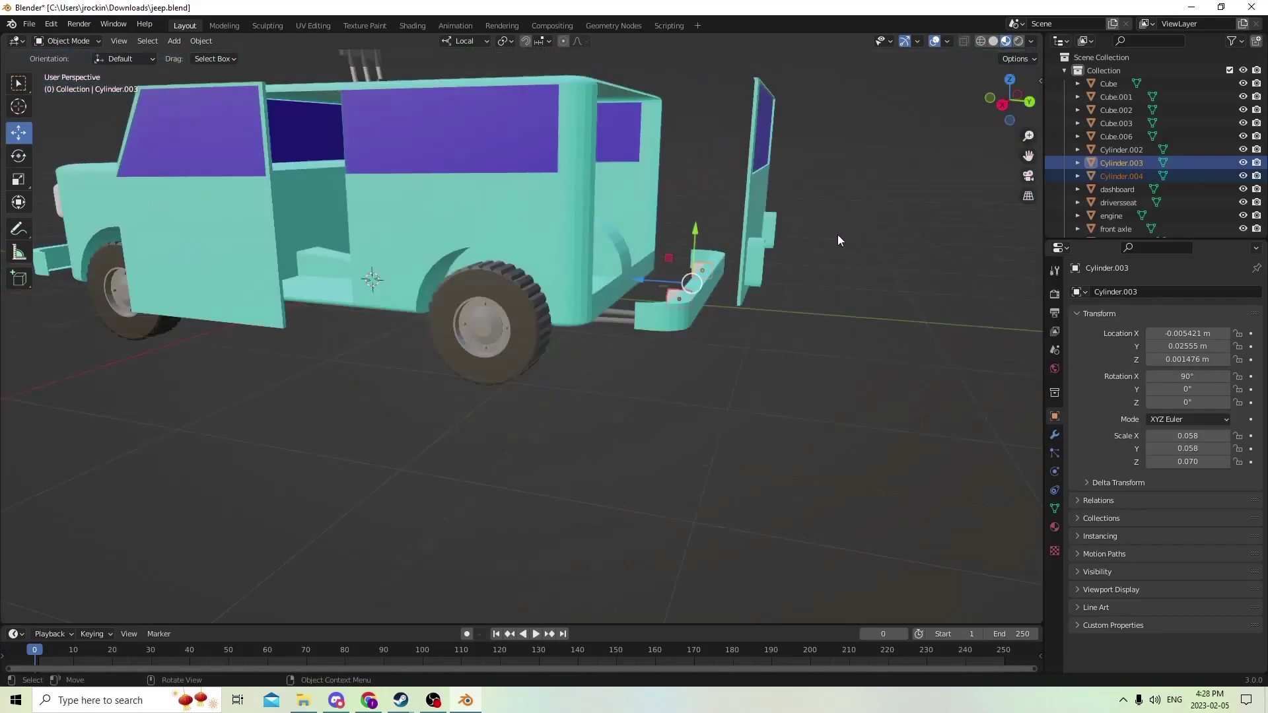
middle_drag(838, 238, 830, 256)
Select all linked geometry of bumper Cube.003 and start extruding its faces along normals
click(704, 434)
key(Tab)
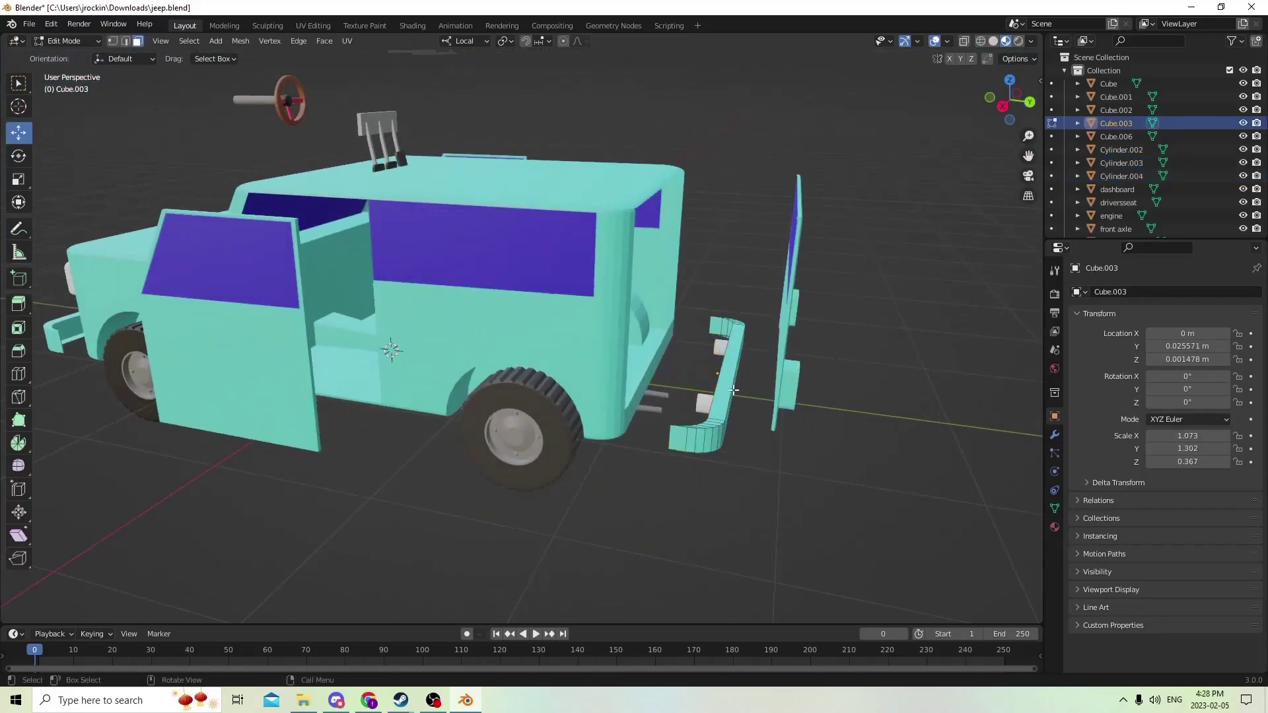
key(l)
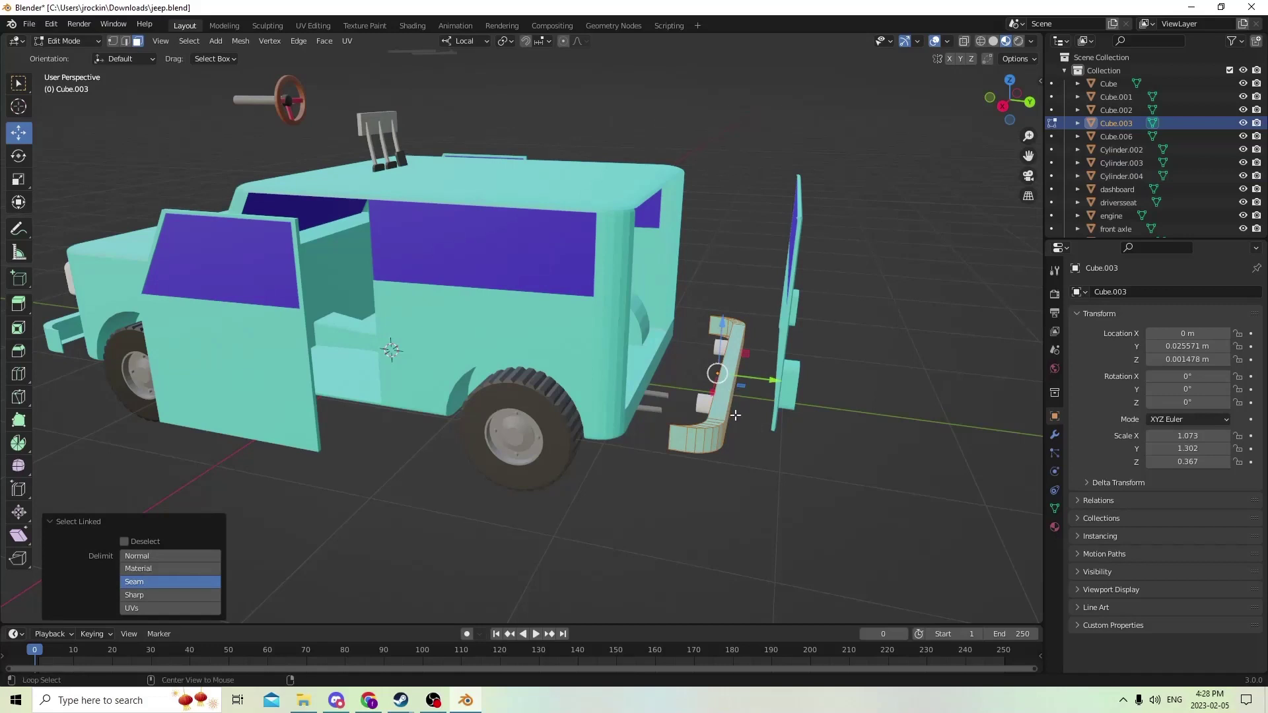
key(alt+e)
click(730, 414)
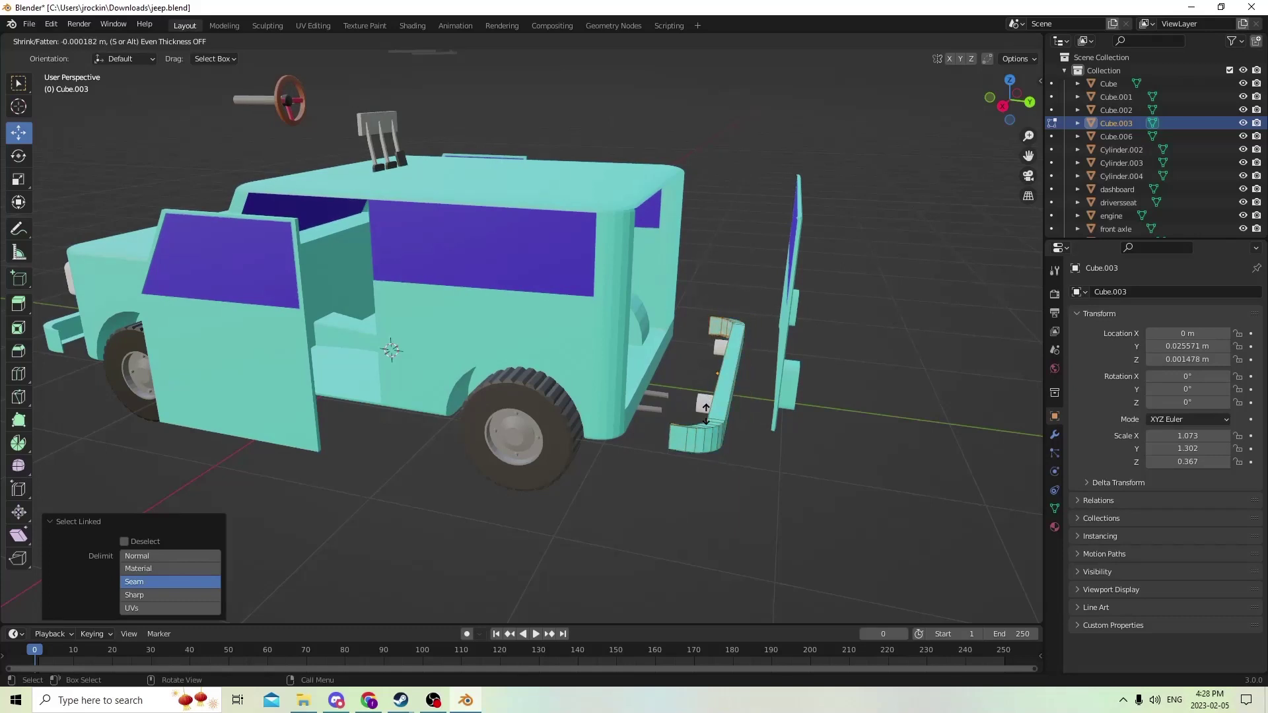
Confirm the bumper extrusion and leave Edit Mode
click(706, 409)
scroll(708, 400, up, 4)
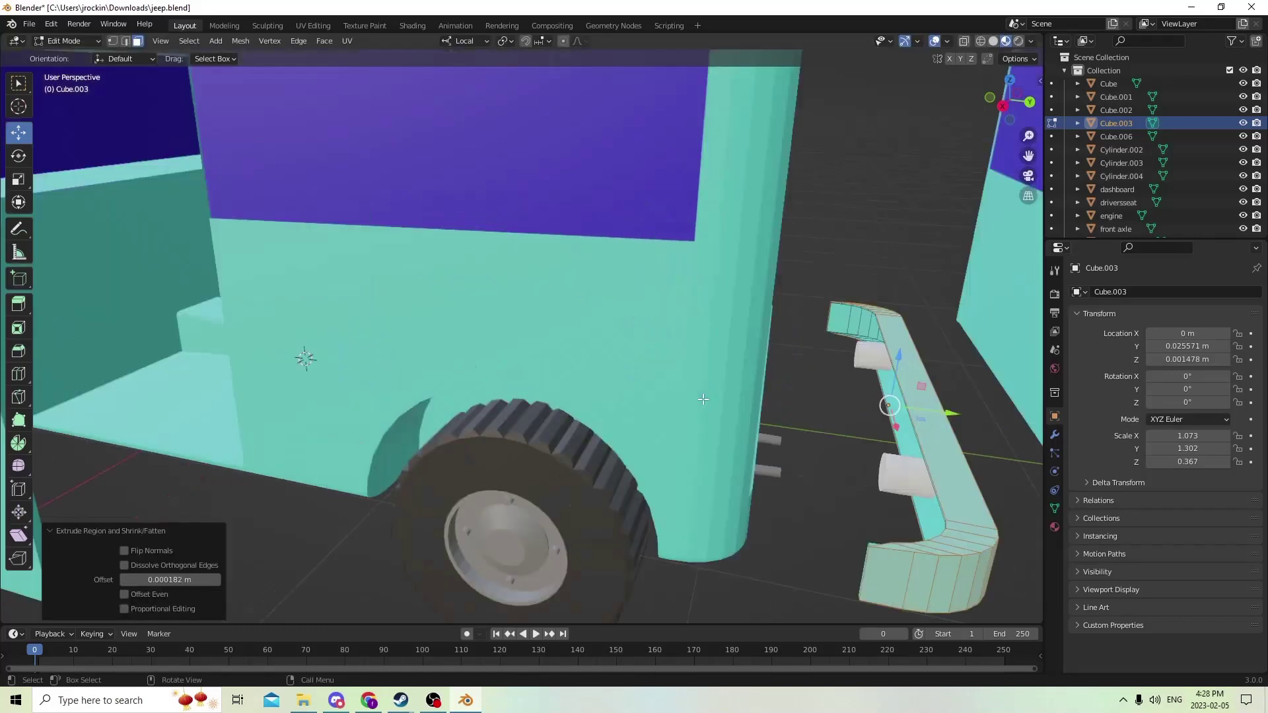
key(Tab)
Nudge Cylinder.003 and Cylinder.004 along their local axes onto the bumper, Cylinder.003 to Y 0.026121 m
middle_drag(703, 383, 744, 370)
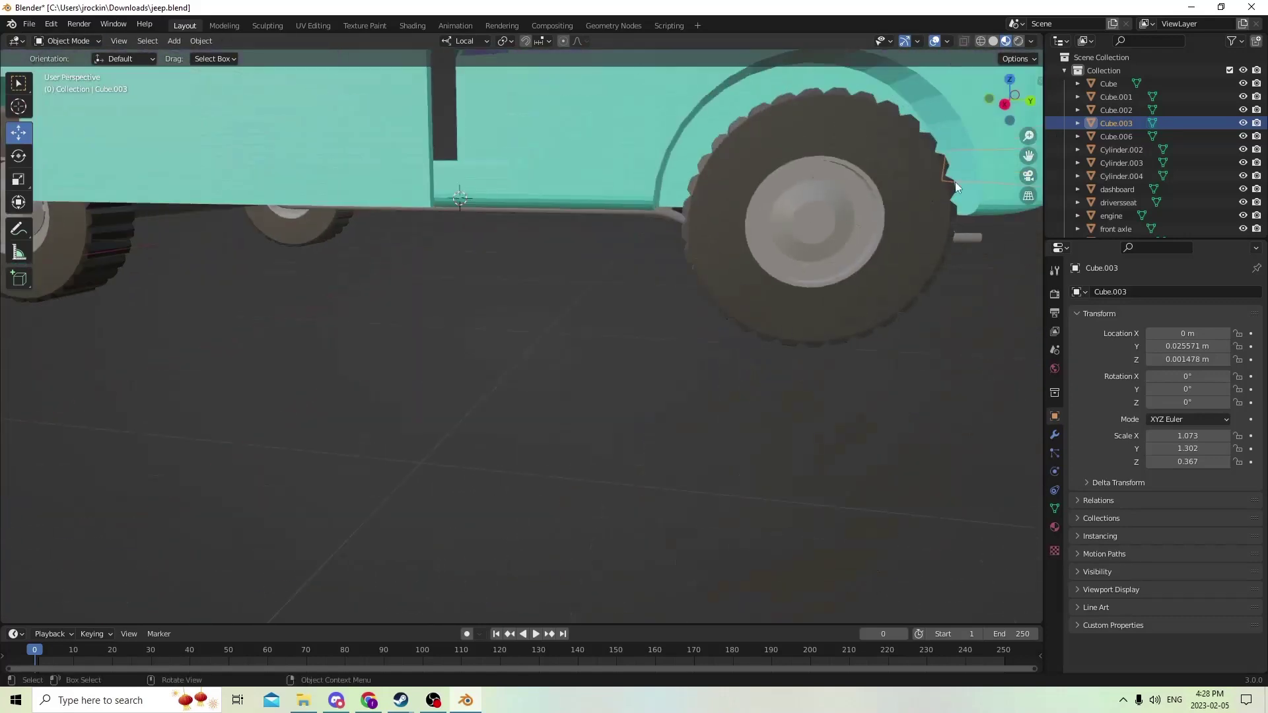
drag(1022, 153, 502, 323)
scroll(1008, 156, up, 5)
scroll(1009, 153, down, 6)
middle_drag(1009, 152, 843, 232)
click(787, 268)
click(853, 300)
shift+middle_drag(853, 300, 827, 298)
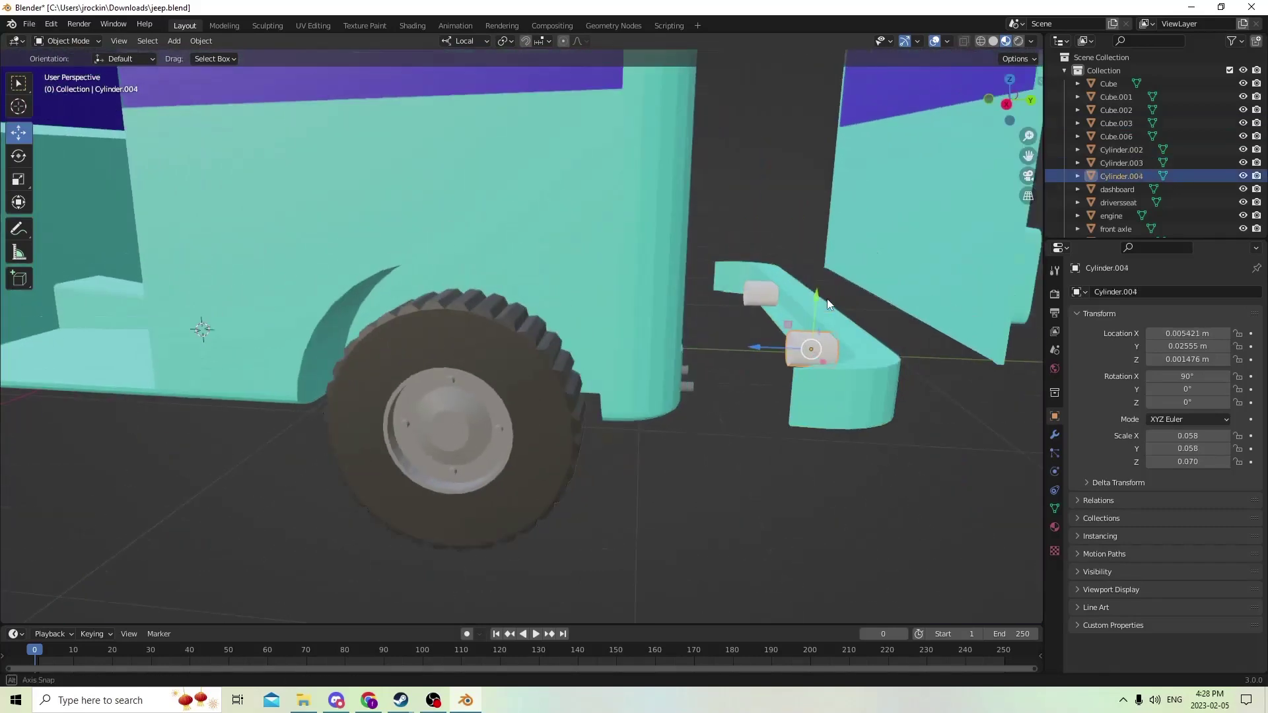
shift+click(752, 289)
drag(724, 319, 739, 320)
mouse_move(739, 320)
middle_down()
mouse_move(725, 323)
mouse_move(724, 347)
mouse_move(727, 316)
middle_up()
drag(756, 313, 758, 314)
middle_drag(758, 315, 744, 316)
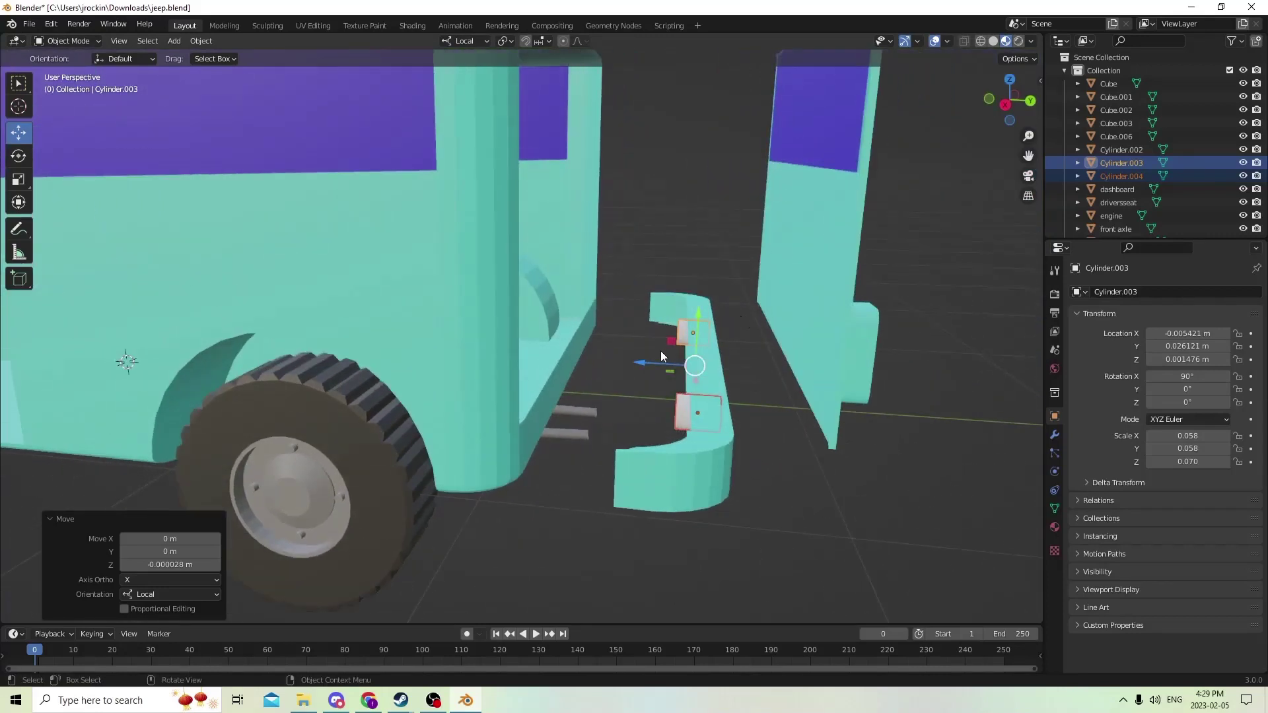
Slide bumper Cube.003 back along Y toward the jeep's body
click(707, 378)
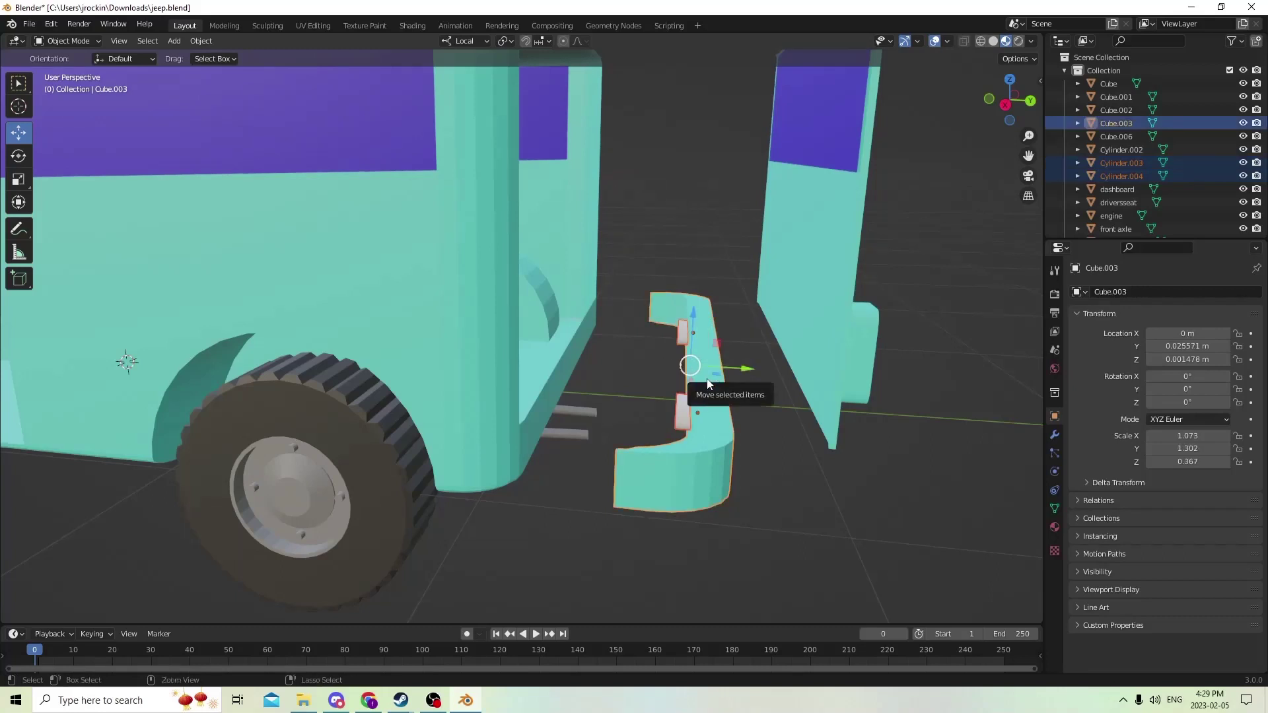
drag(740, 367, 632, 363)
middle_drag(656, 377, 430, 474)
scroll(676, 341, down, 3)
Slide front bumper Cube.002 back along Y to Location Y −0.021615 m, then reselect Cube.003
click(453, 490)
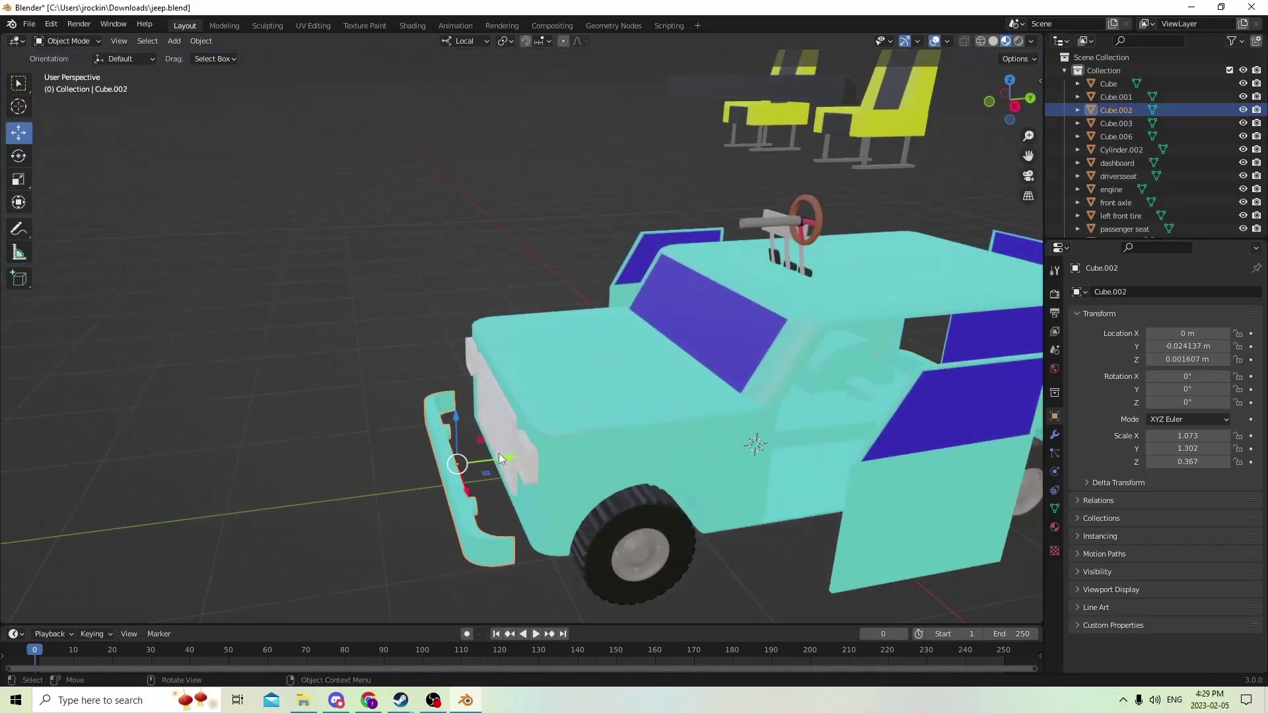
drag(504, 455, 534, 454)
mouse_move(534, 453)
middle_down()
mouse_move(509, 439)
mouse_move(525, 444)
middle_up()
scroll(522, 453, up, 3)
scroll(525, 444, down, 6)
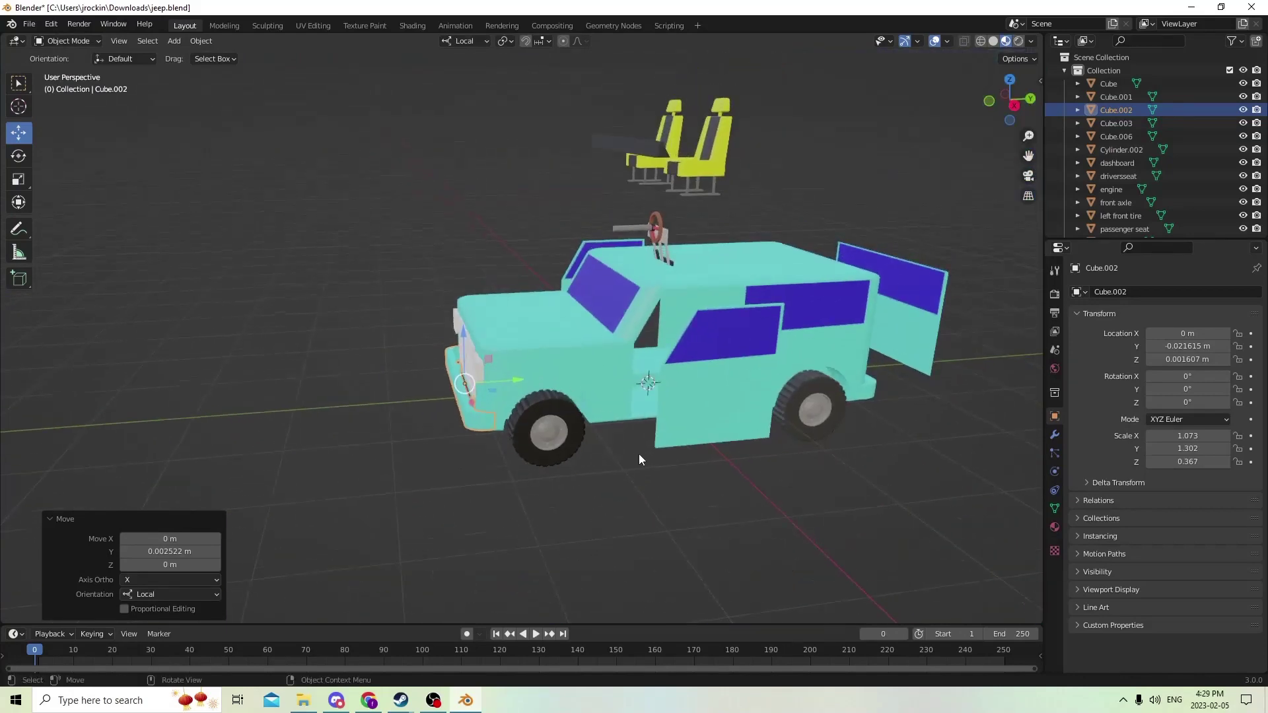
scroll(634, 454, up, 3)
mouse_move(589, 429)
middle_down()
mouse_move(490, 426)
mouse_move(579, 428)
mouse_move(498, 426)
mouse_move(531, 419)
mouse_move(556, 439)
mouse_move(570, 434)
mouse_move(550, 431)
mouse_move(596, 436)
middle_up()
scroll(533, 426, up, 5)
scroll(531, 419, down, 4)
scroll(550, 431, down, 4)
click(616, 428)
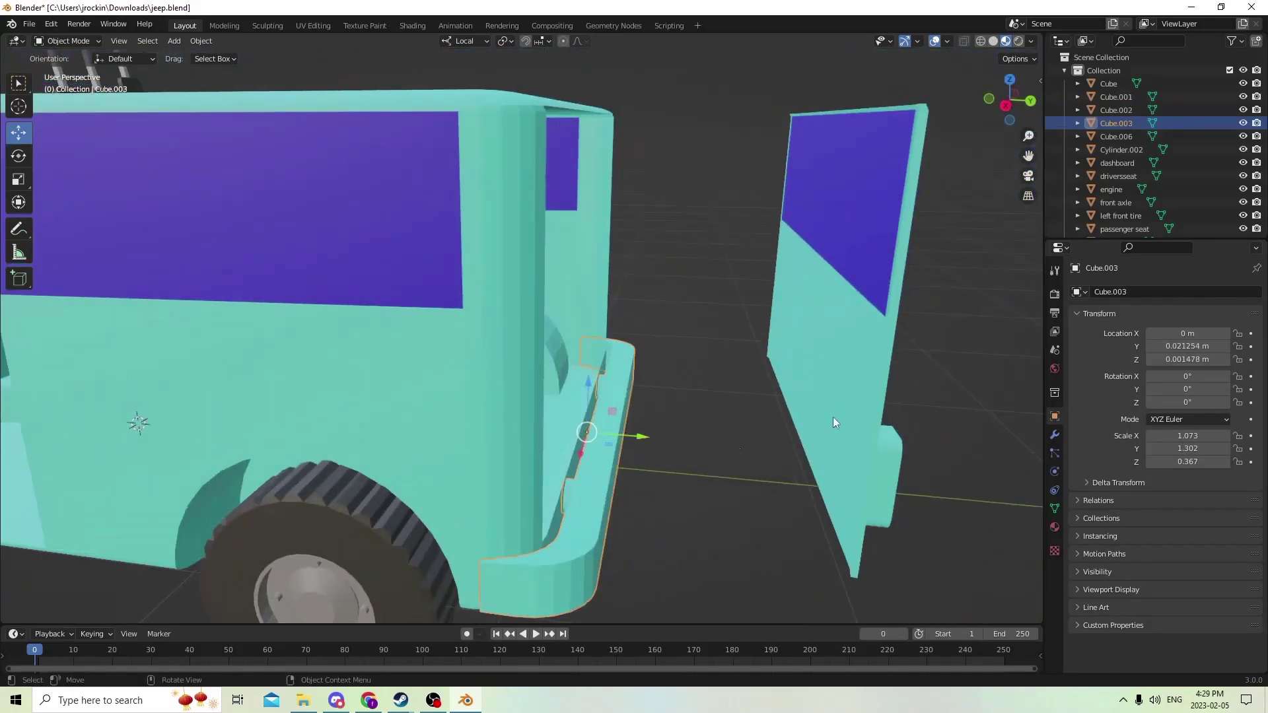
Add a new material slot to Cube.003 with a dark gray base colour, Value 0.233
click(1055, 527)
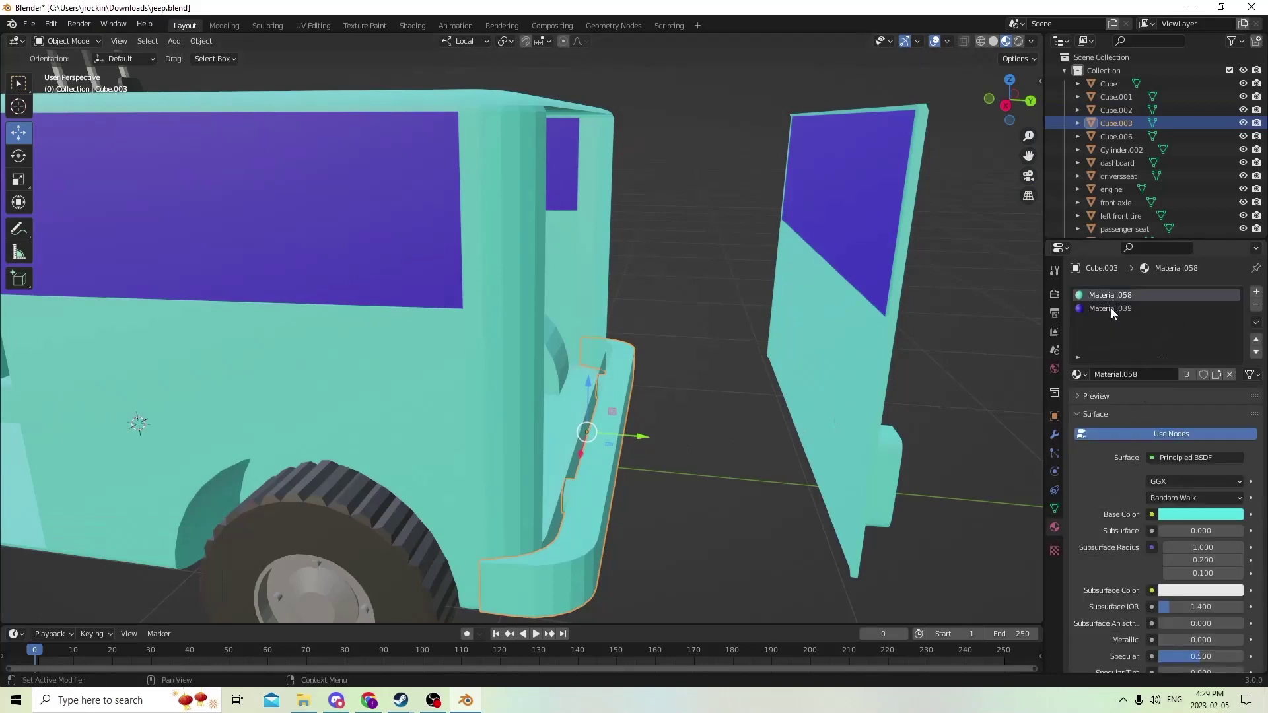
click(1257, 292)
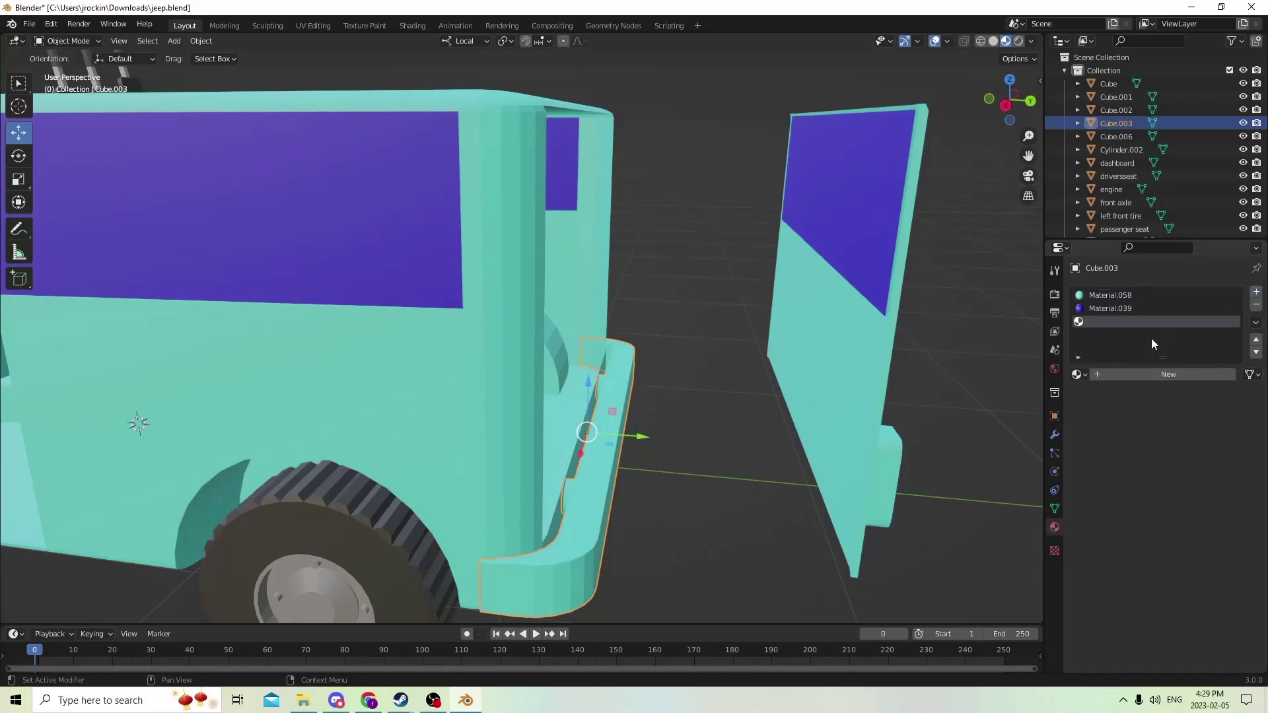
click(1130, 375)
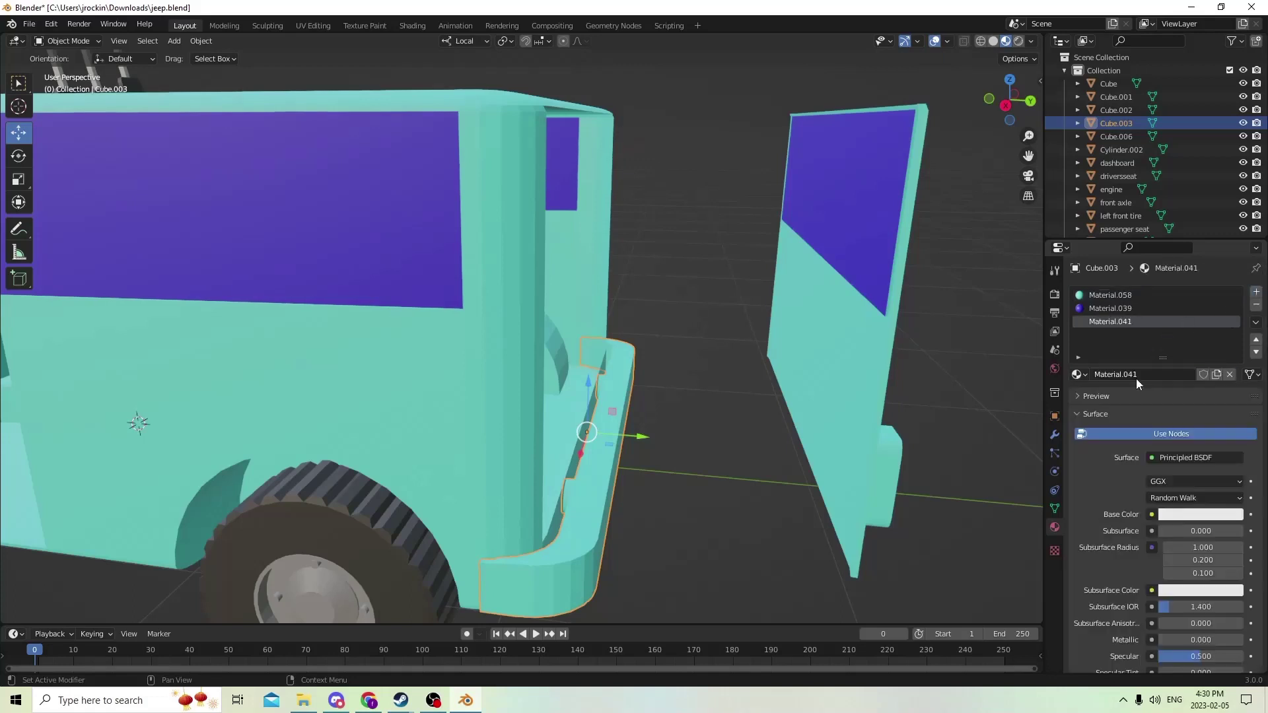
click(1175, 516)
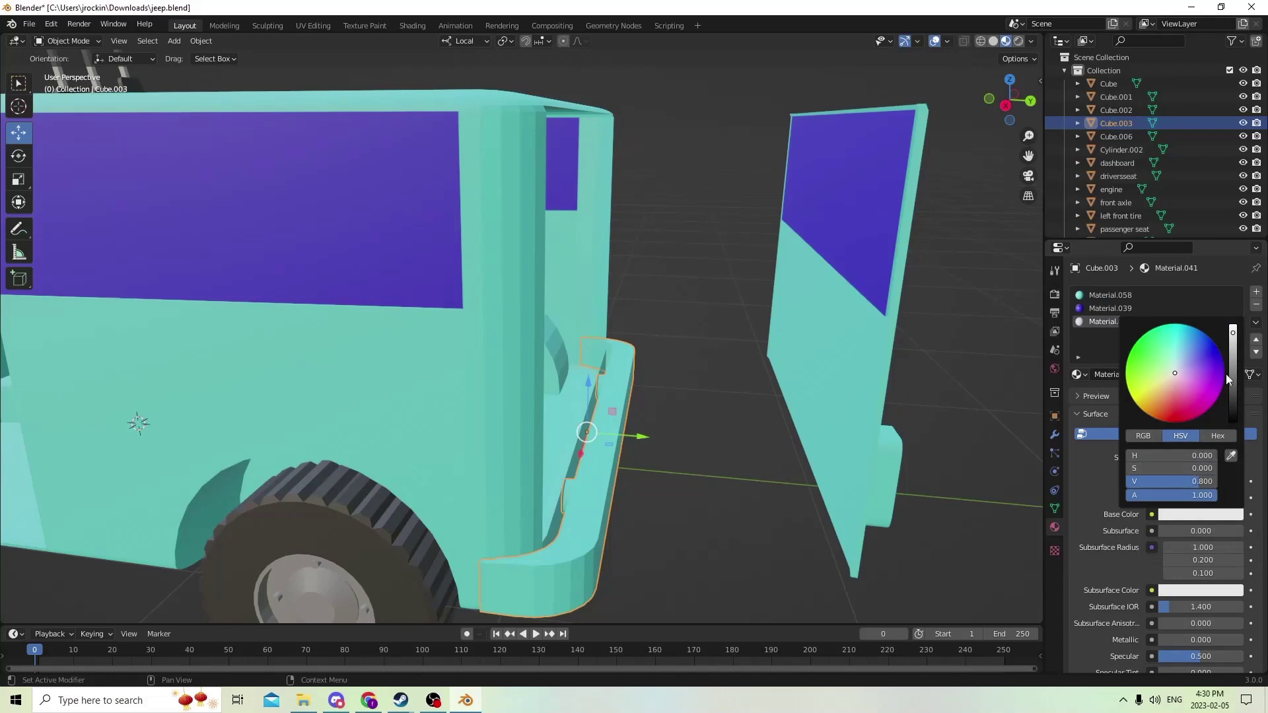
click(1196, 515)
drag(1234, 335, 1233, 371)
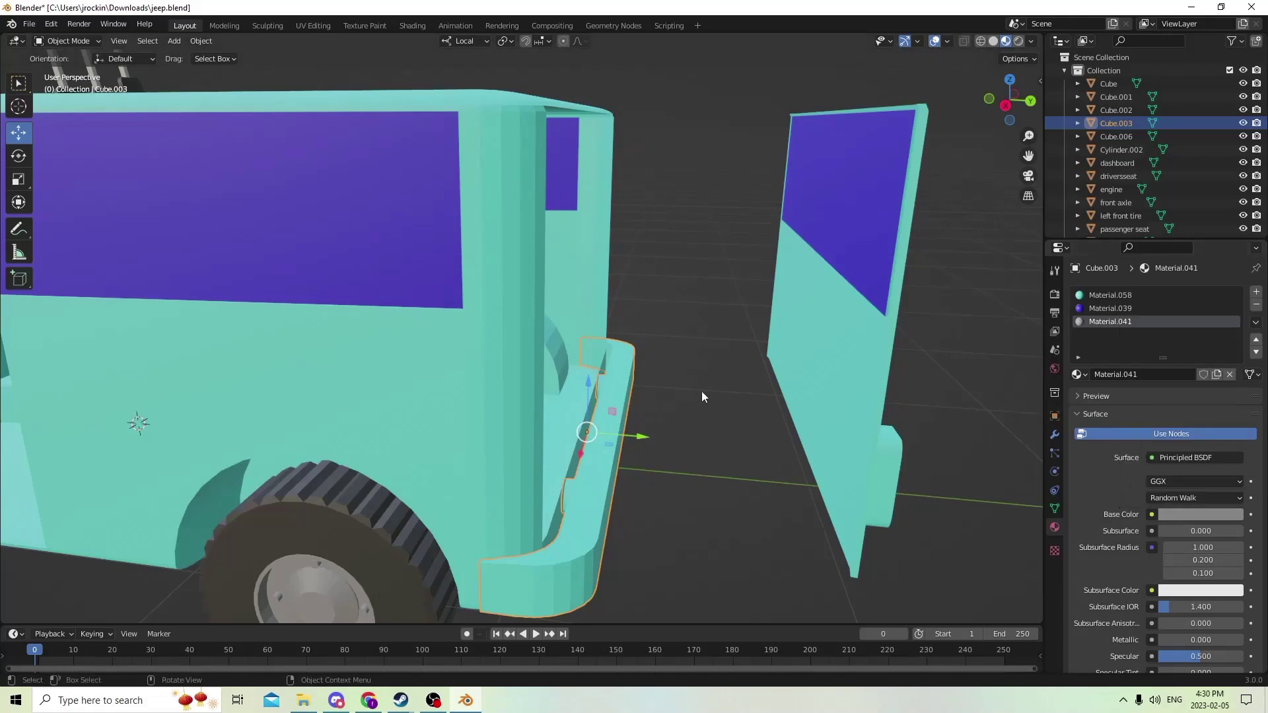
Assign the gray Material.041 to the bumper's linked strip of faces
key(Tab)
key(alt+a)
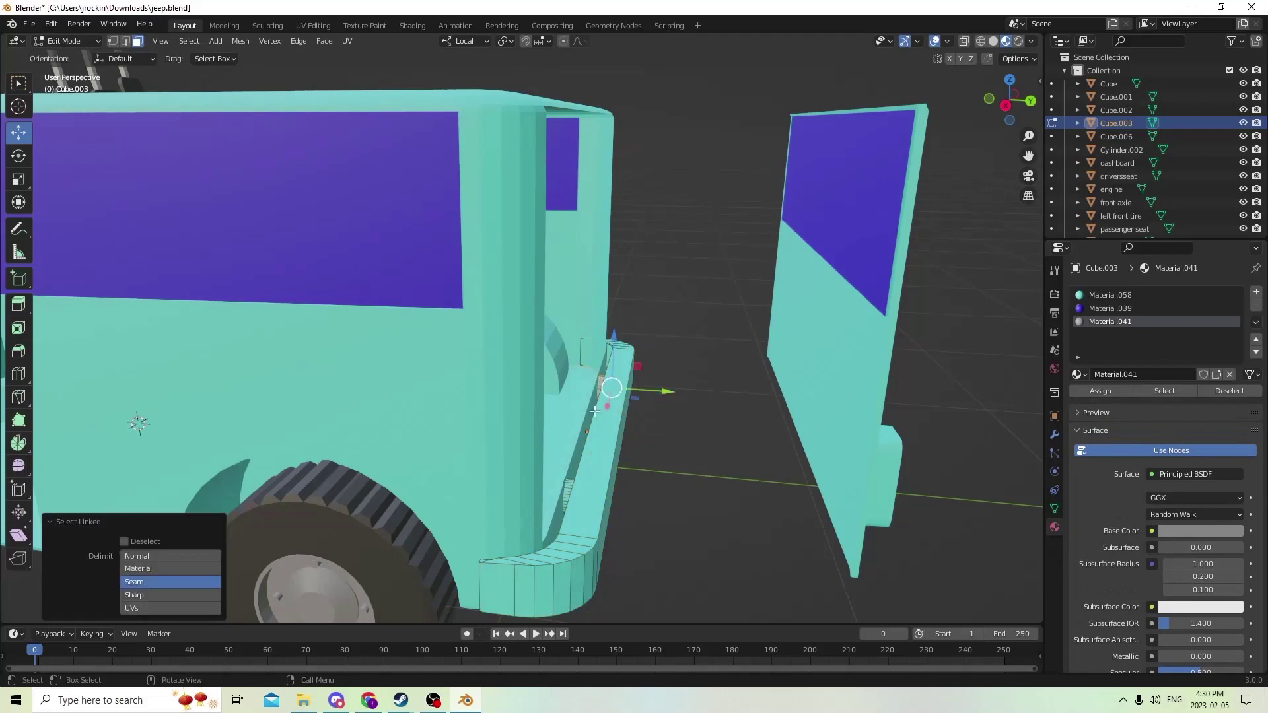
shift+click(568, 485)
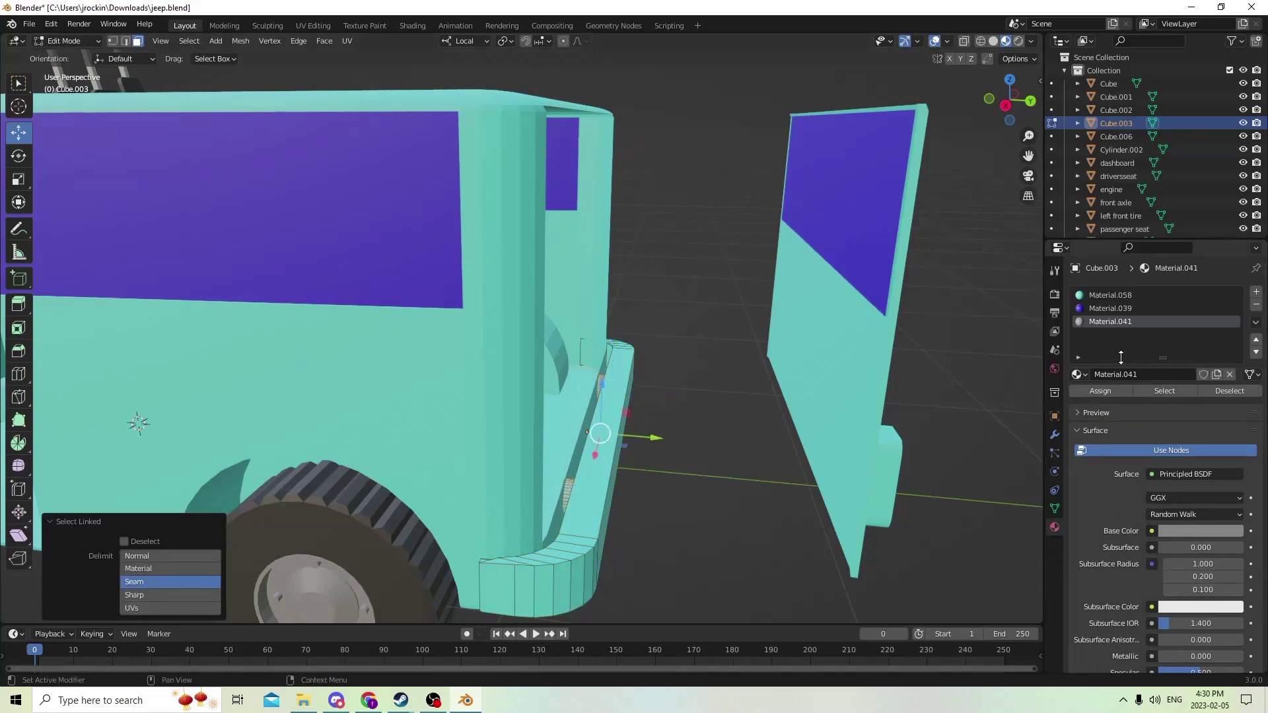
click(1092, 390)
click(741, 458)
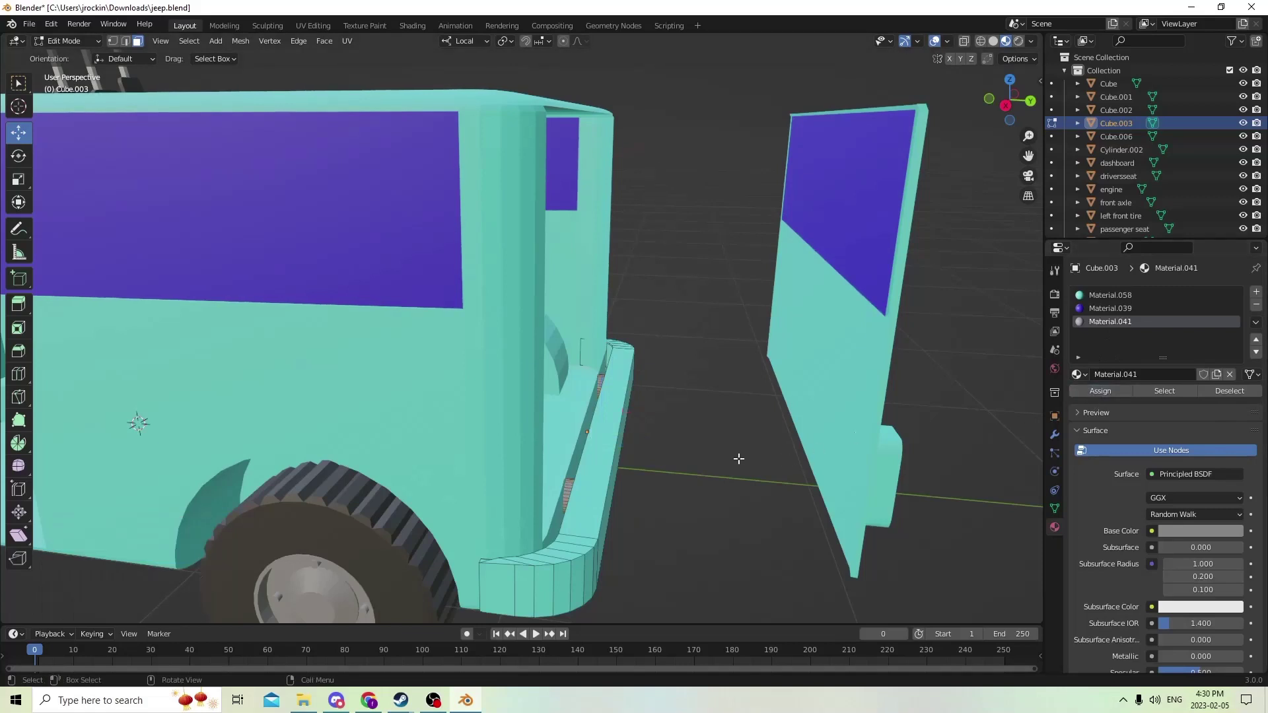
key(Tab)
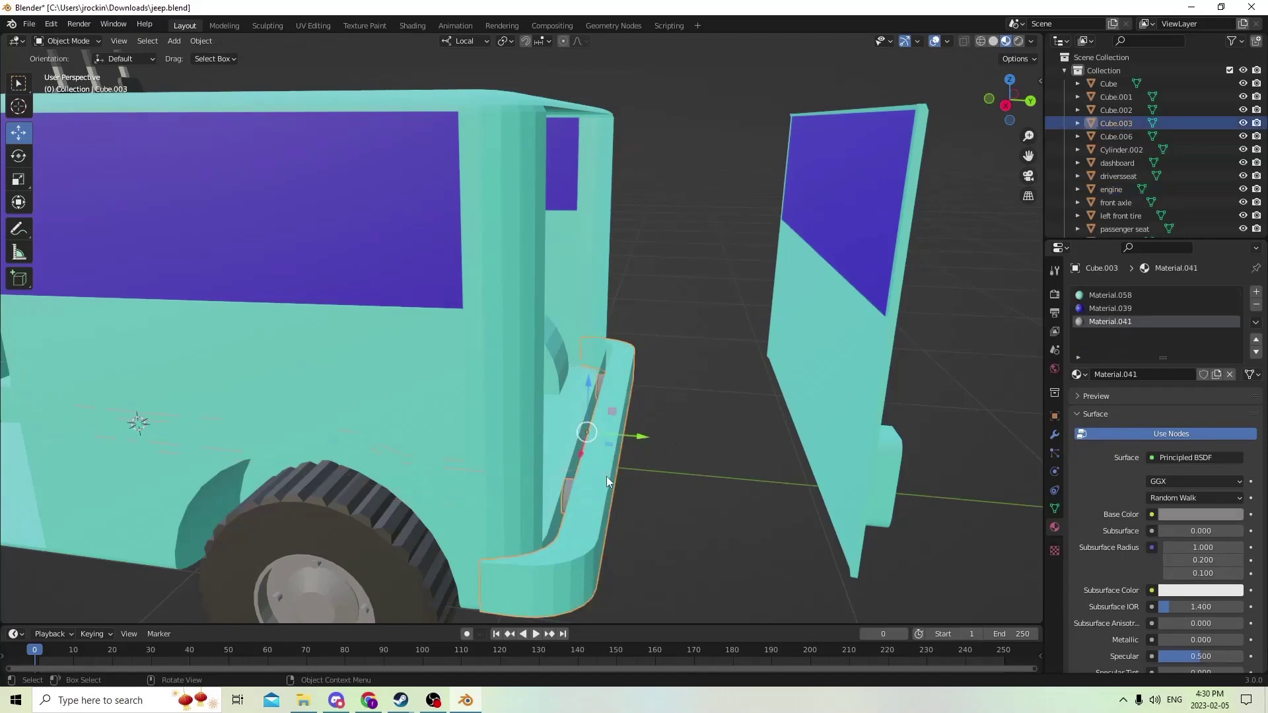
scroll(760, 435, down, 5)
Select linked sections of front bumper Cube.002 in Edit Mode, including its lower strip
scroll(770, 441, up, 9)
middle_drag(760, 435, 720, 461)
scroll(755, 431, down, 5)
scroll(776, 439, down, 5)
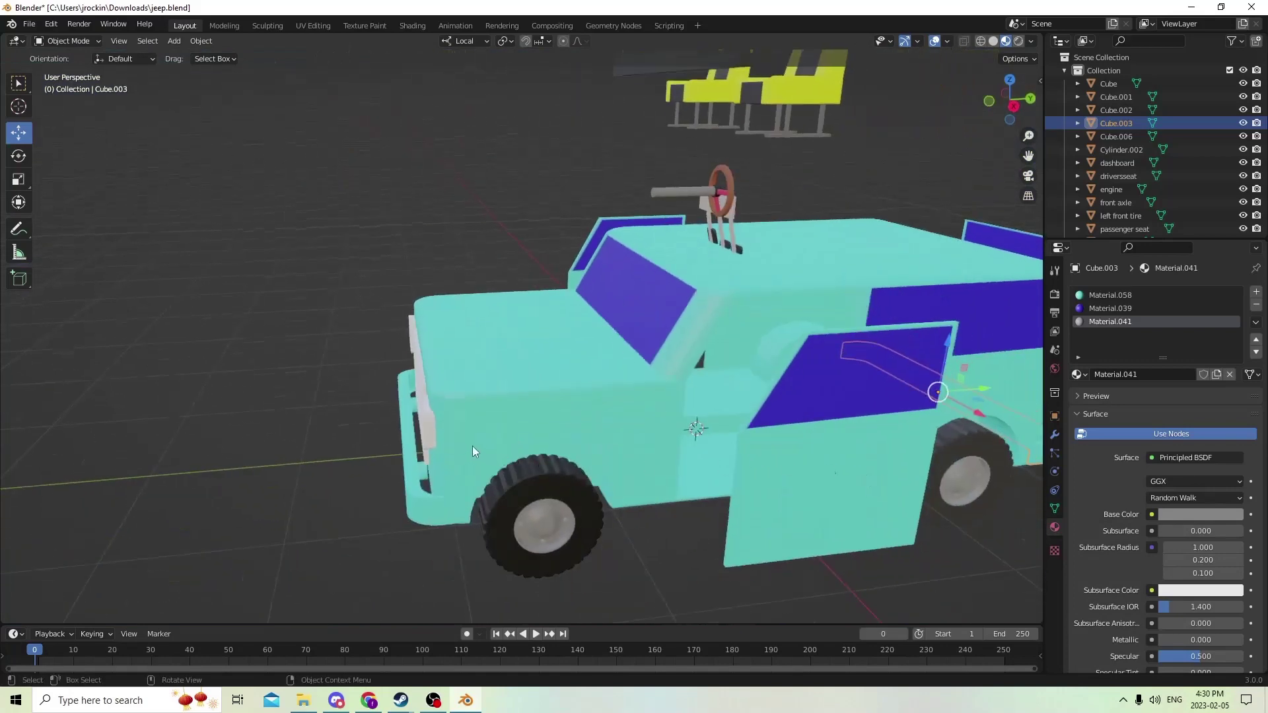
scroll(481, 442, up, 4)
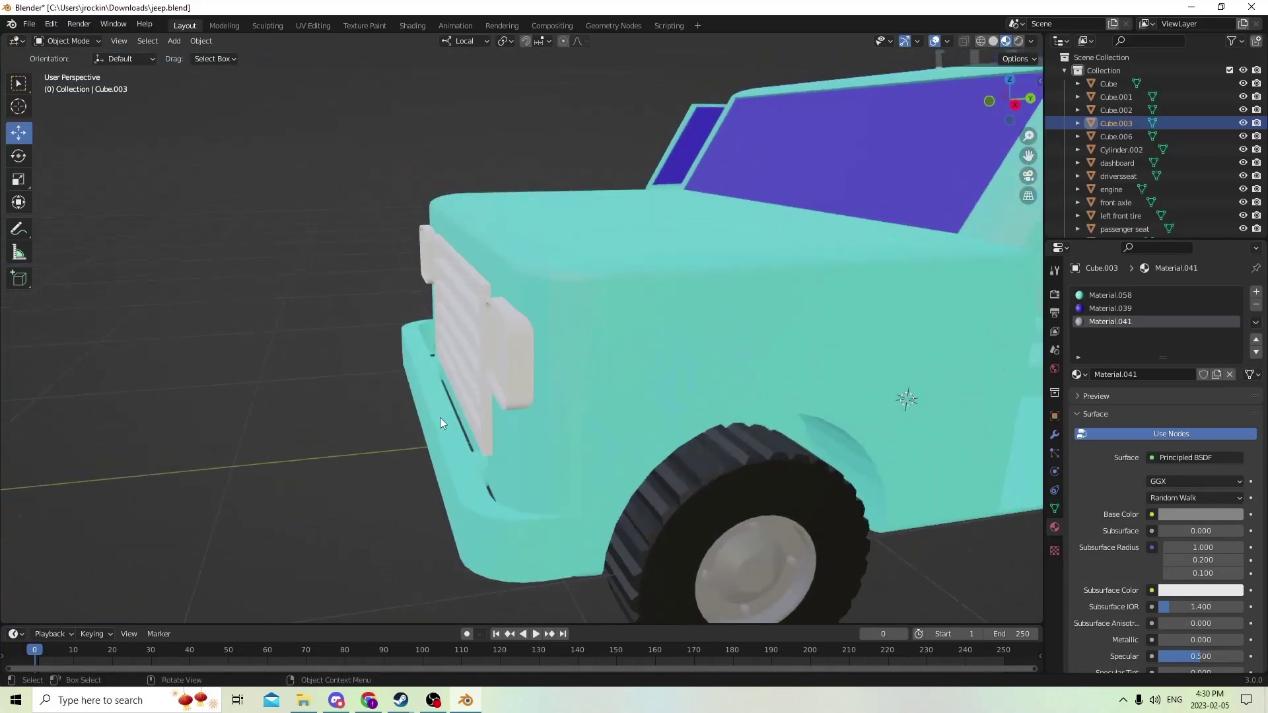
click(439, 418)
middle_drag(440, 418, 350, 409)
key(Tab)
click(278, 382)
key(l)
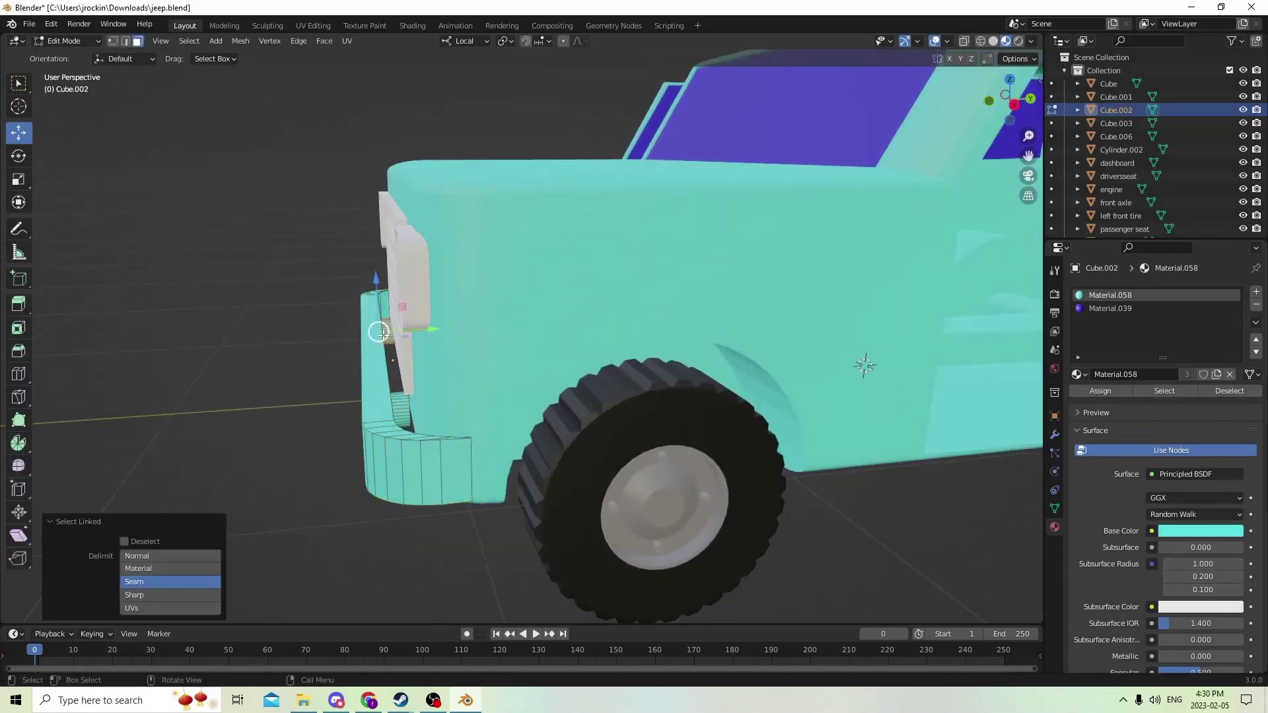
key(l)
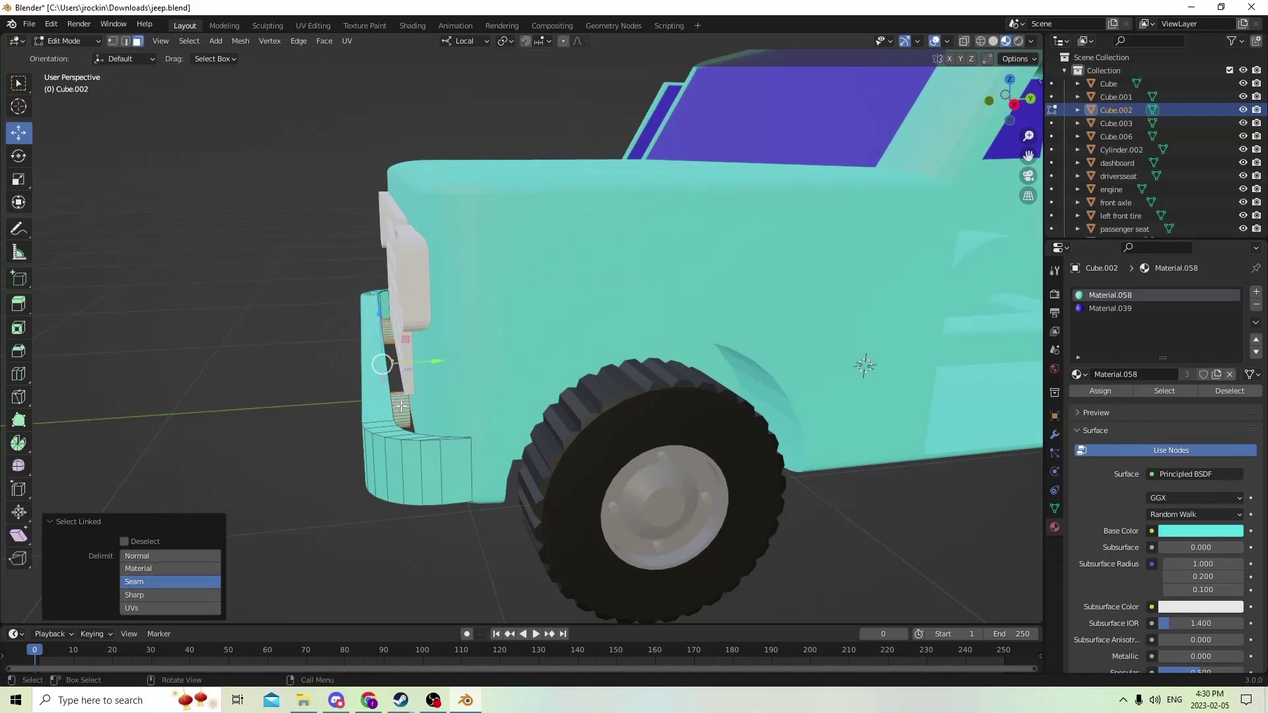
Assign the purple Material.039 to the selected bumper sections
click(1116, 310)
click(1100, 391)
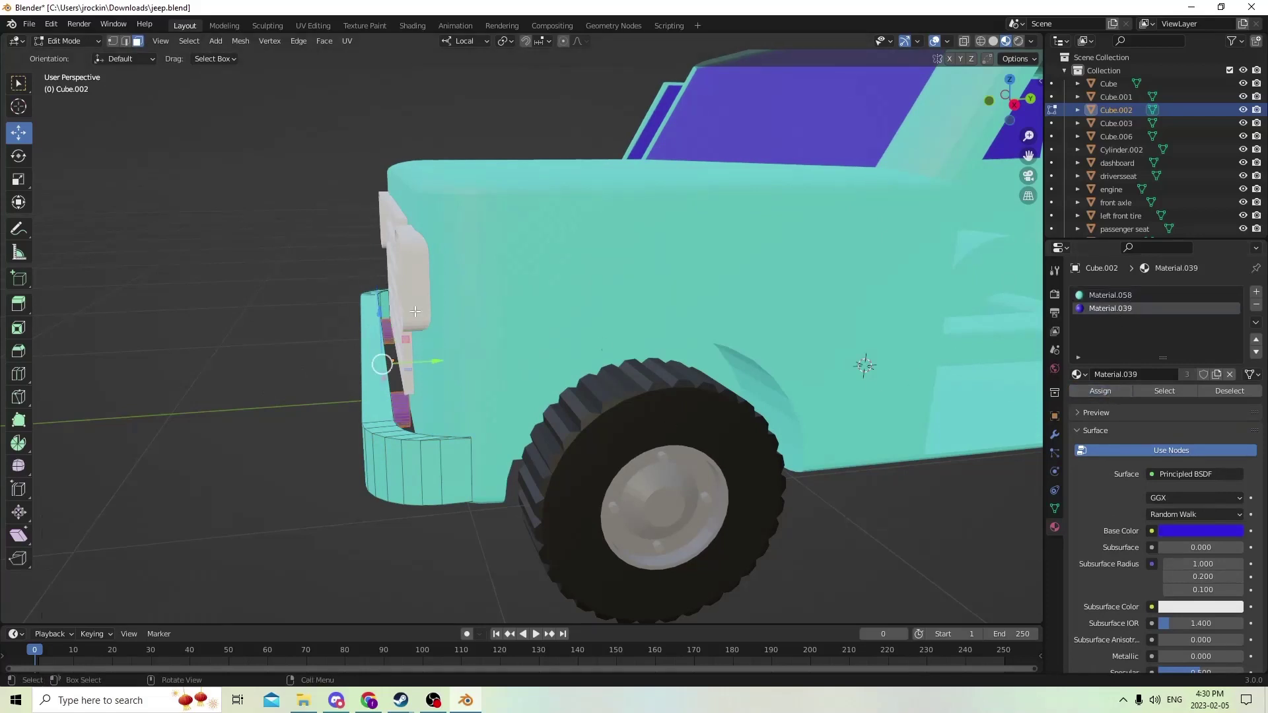
middle_drag(262, 257, 406, 341)
middle_drag(547, 368, 1021, 217)
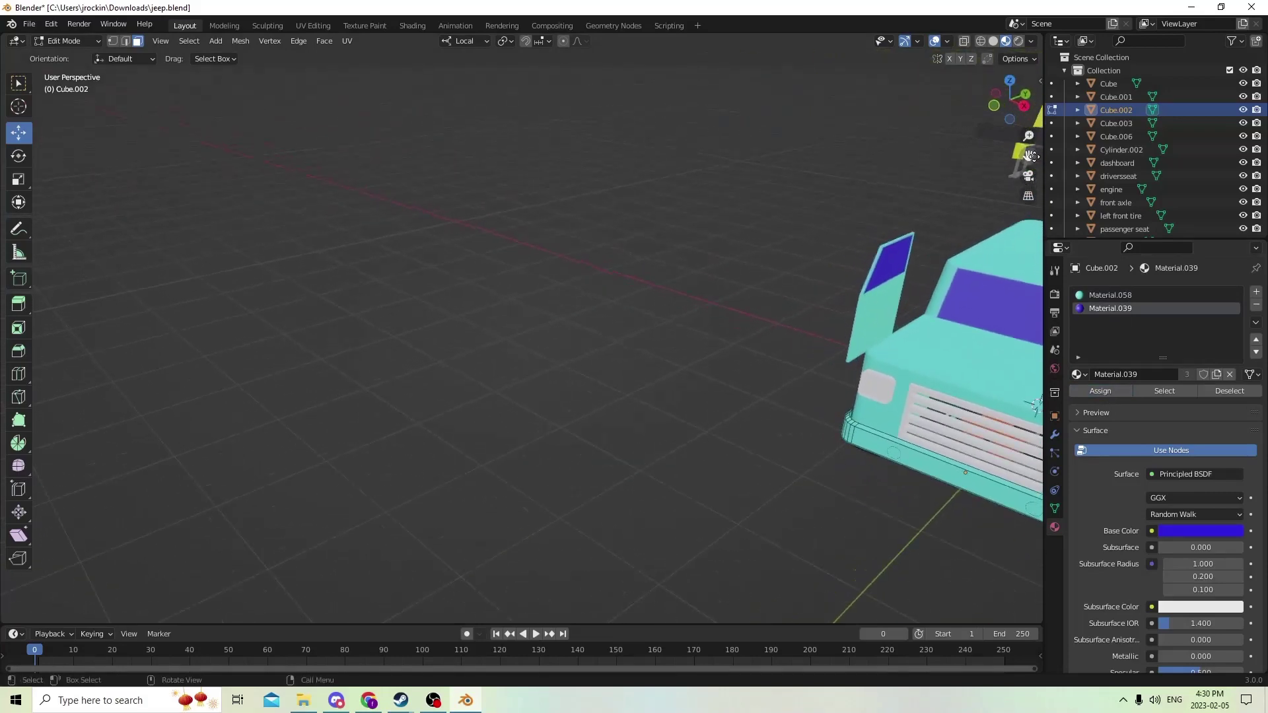
drag(1029, 156, 746, 141)
scroll(820, 233, up, 2)
middle_drag(819, 233, 814, 223)
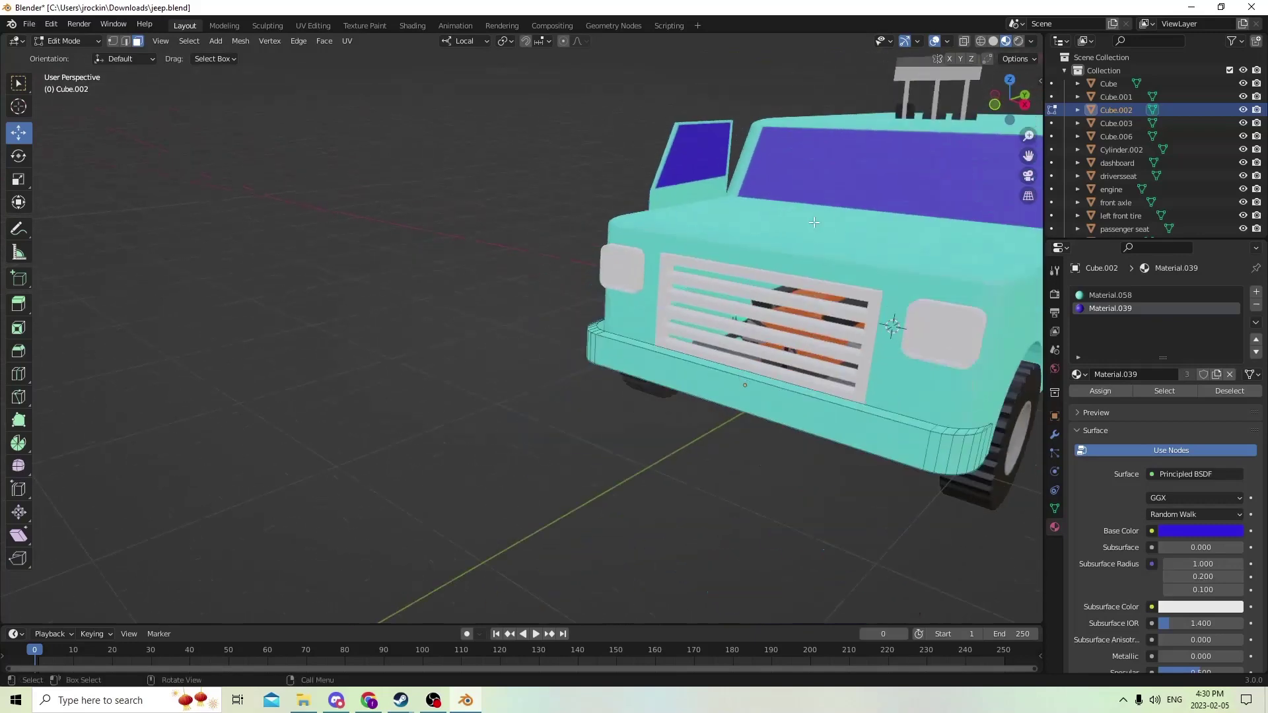
Give the grille object Cube.006 a new dark gray material
key(Tab)
click(823, 321)
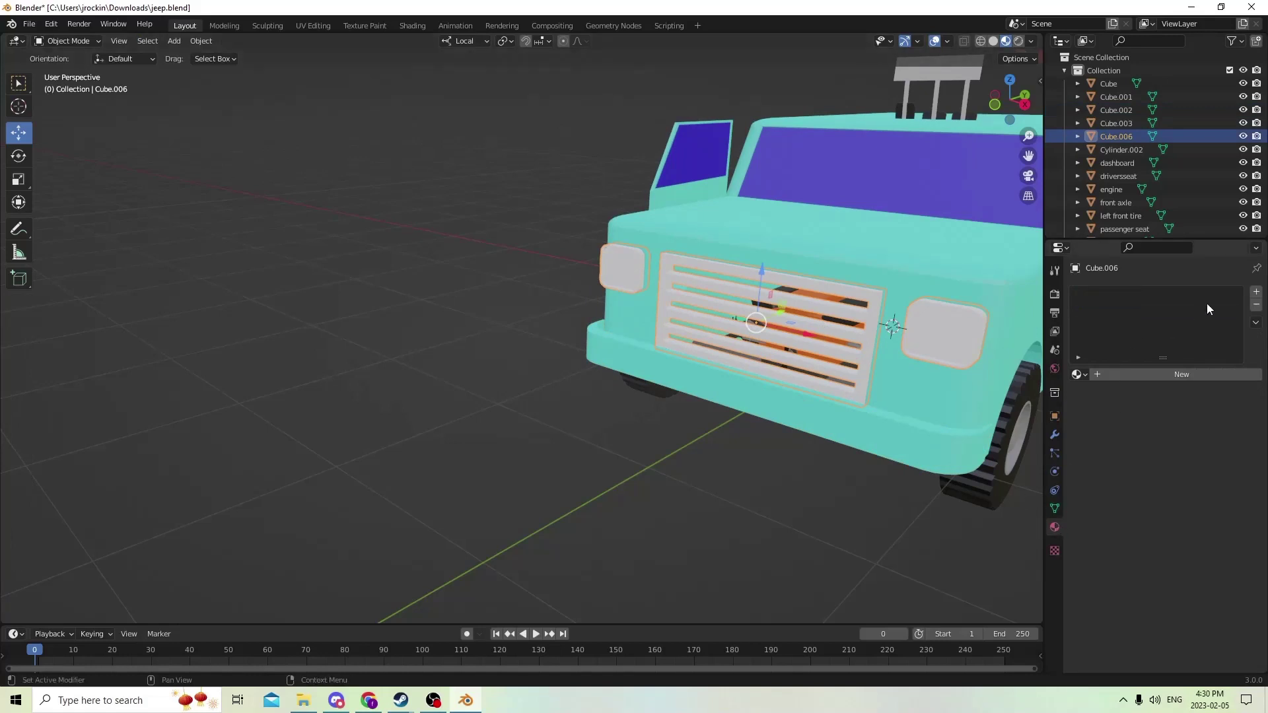
click(1167, 374)
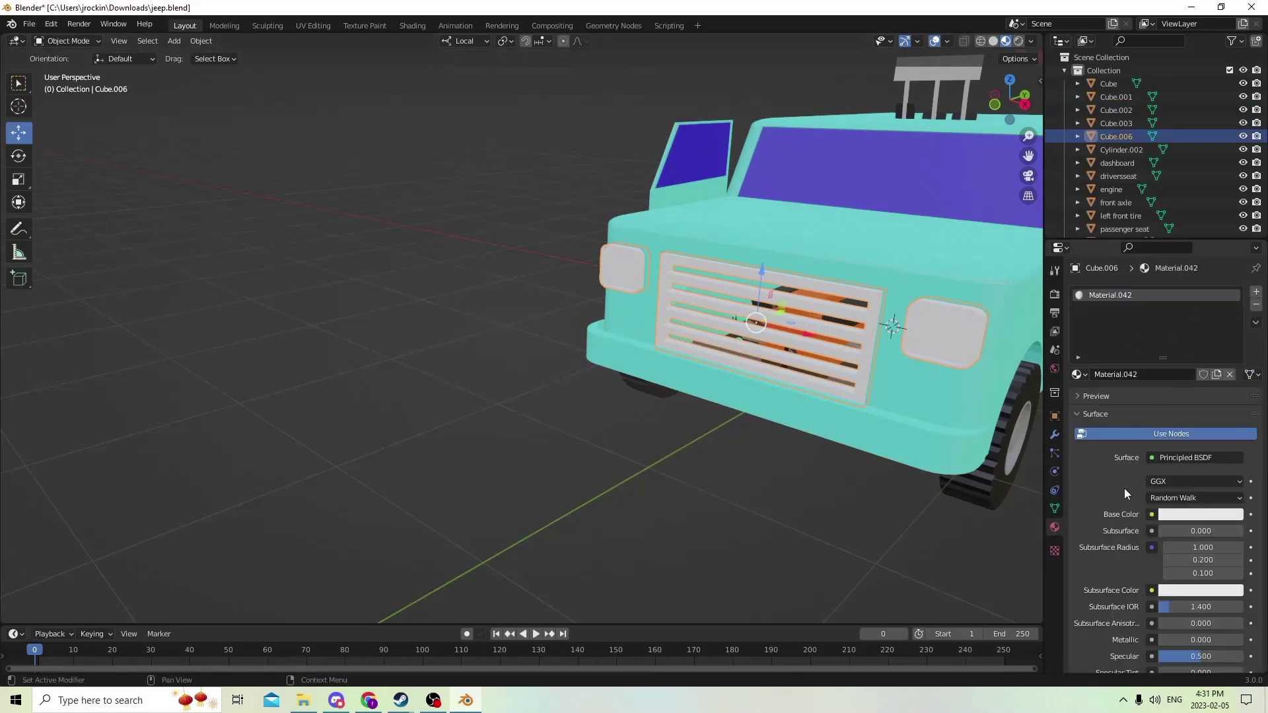
click(1179, 515)
drag(1235, 343, 1233, 377)
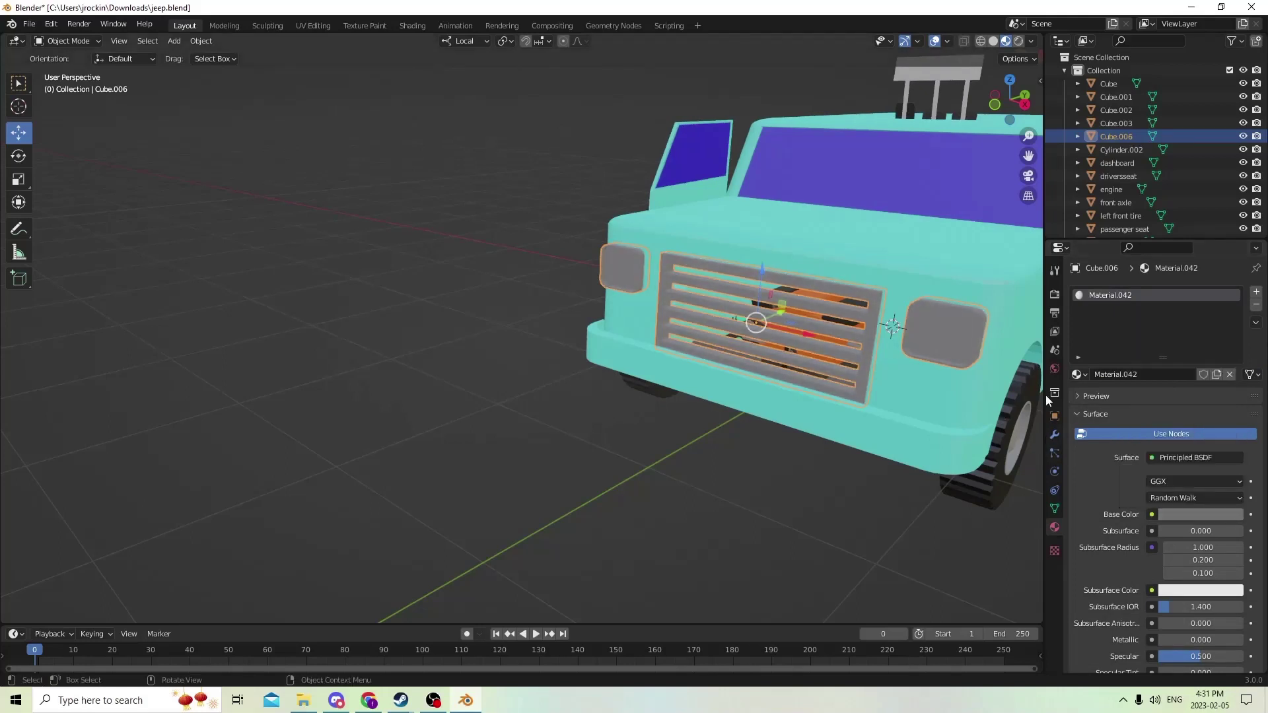
Assign a new yellow material, Material.059, to the left and right headlight faces
key(Tab)
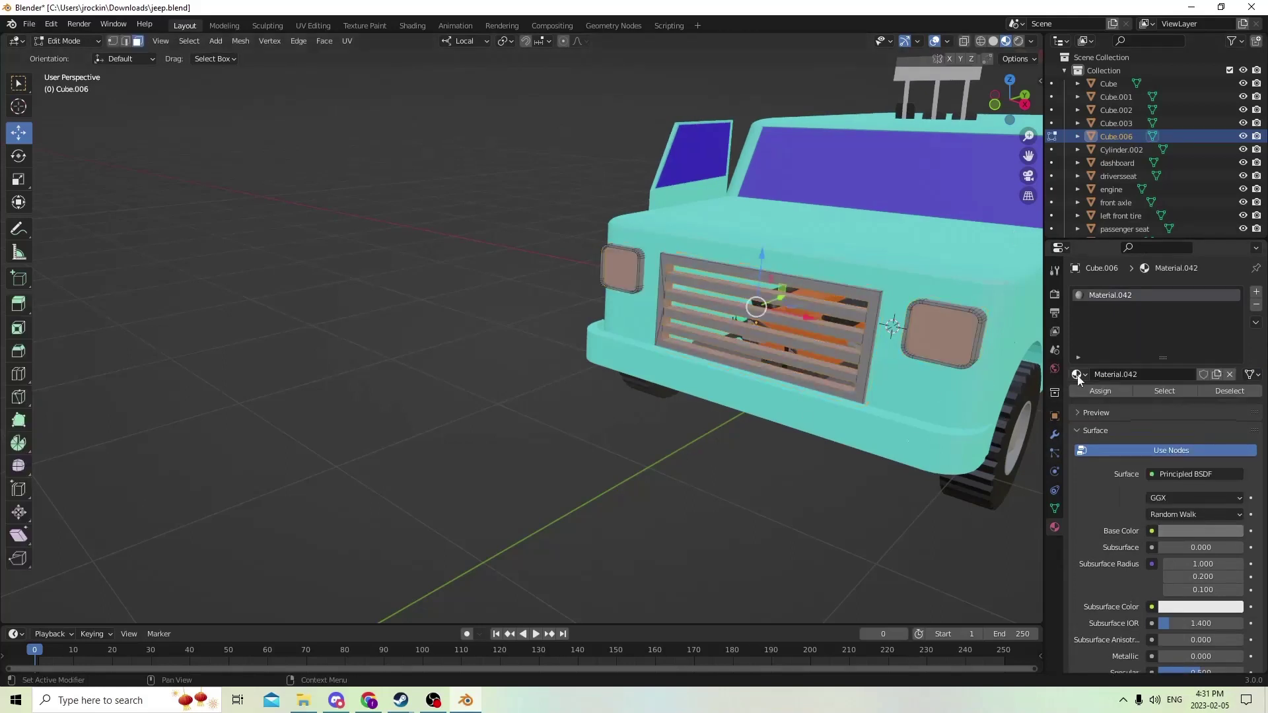
click(536, 417)
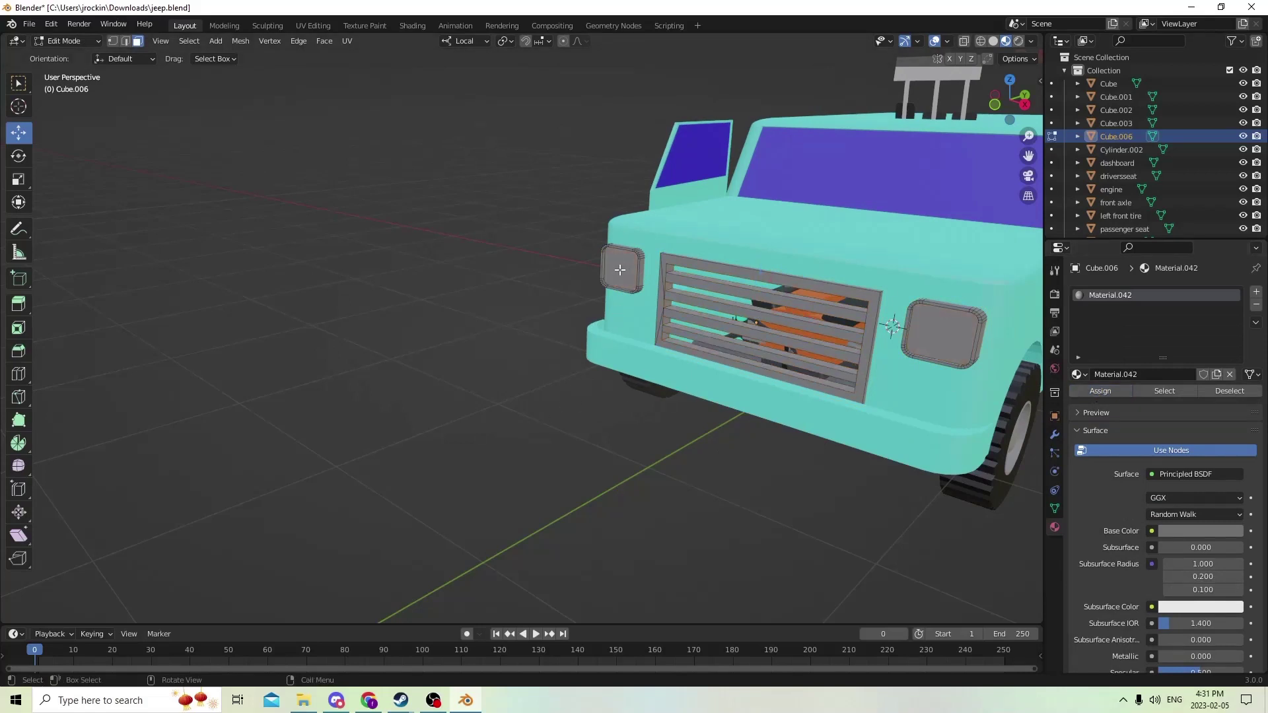
click(620, 269)
shift+click(933, 335)
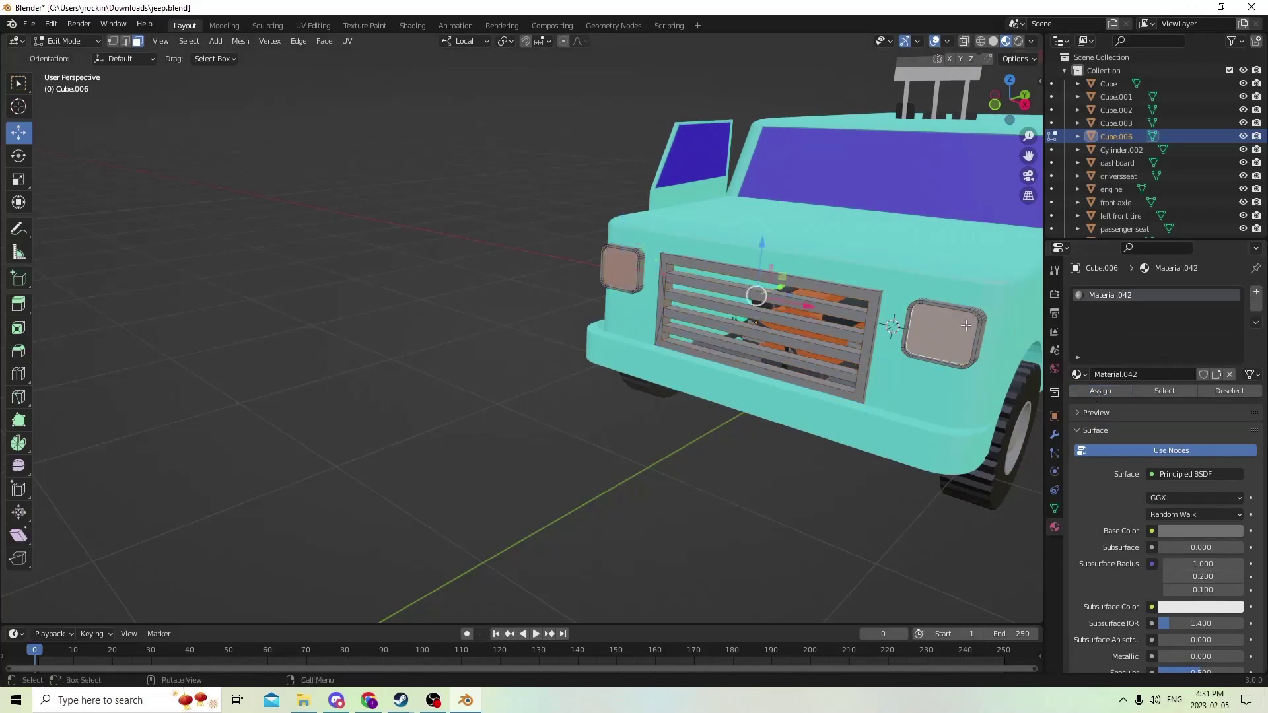
click(1256, 291)
click(1180, 376)
click(1189, 531)
drag(1177, 394, 1138, 418)
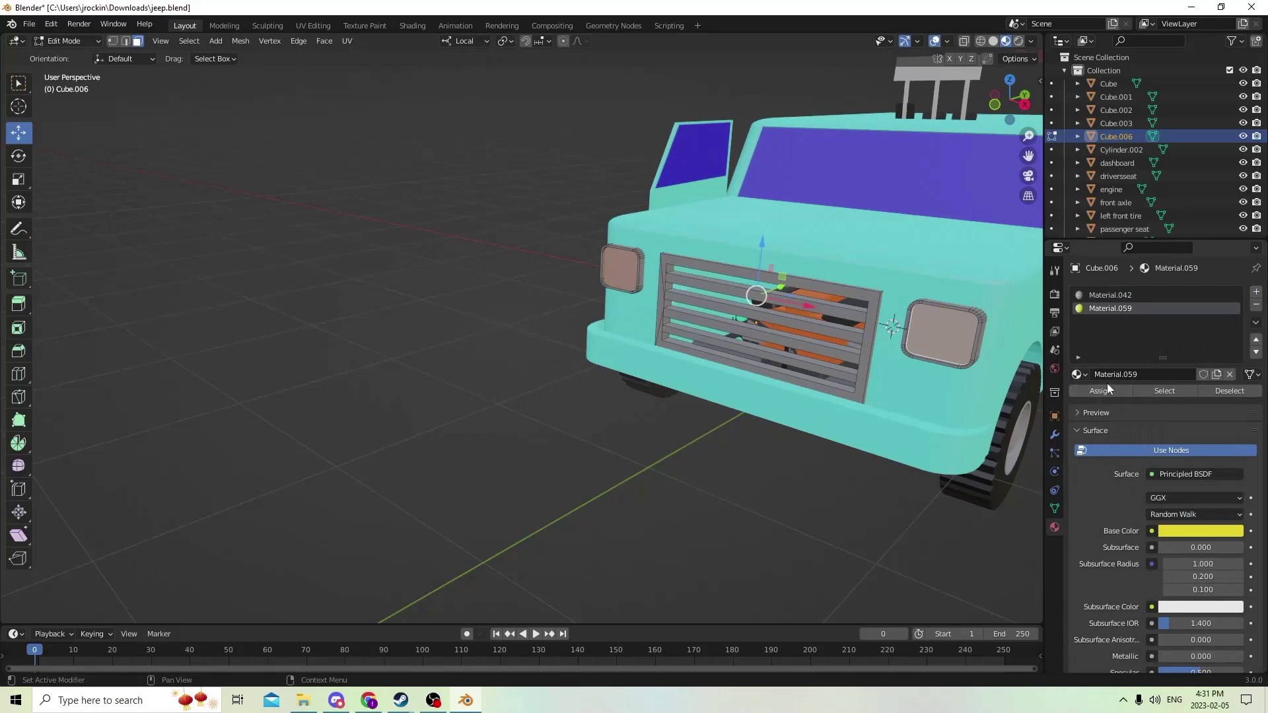
click(1103, 389)
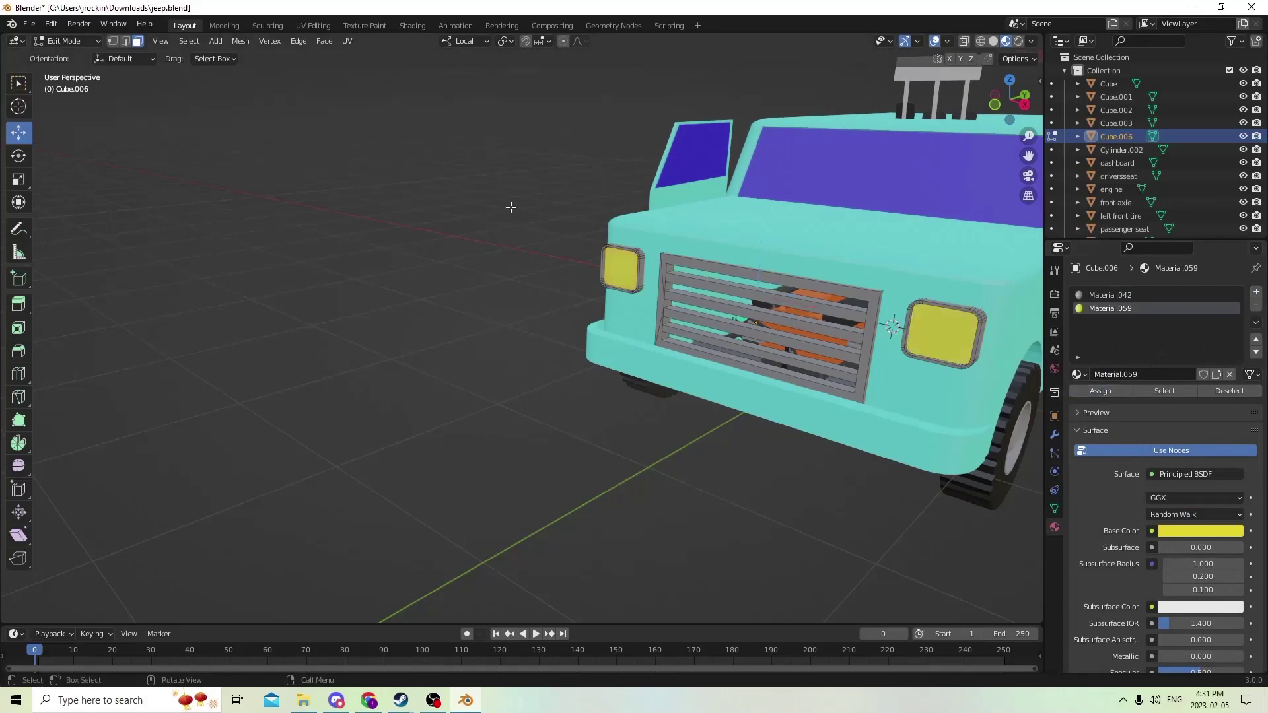
middle_drag(544, 204, 473, 216)
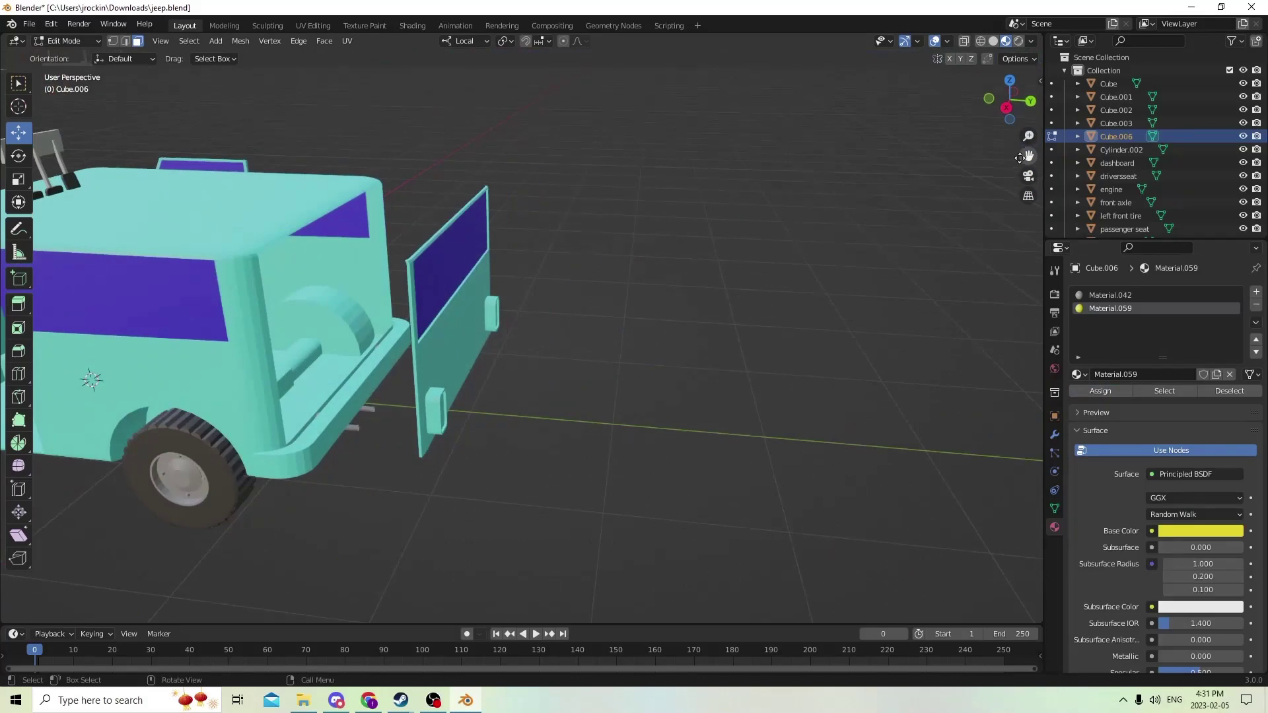
Add a grey Material.060 to Cube.001 and assign it to both door lights
drag(1023, 157, 530, 264)
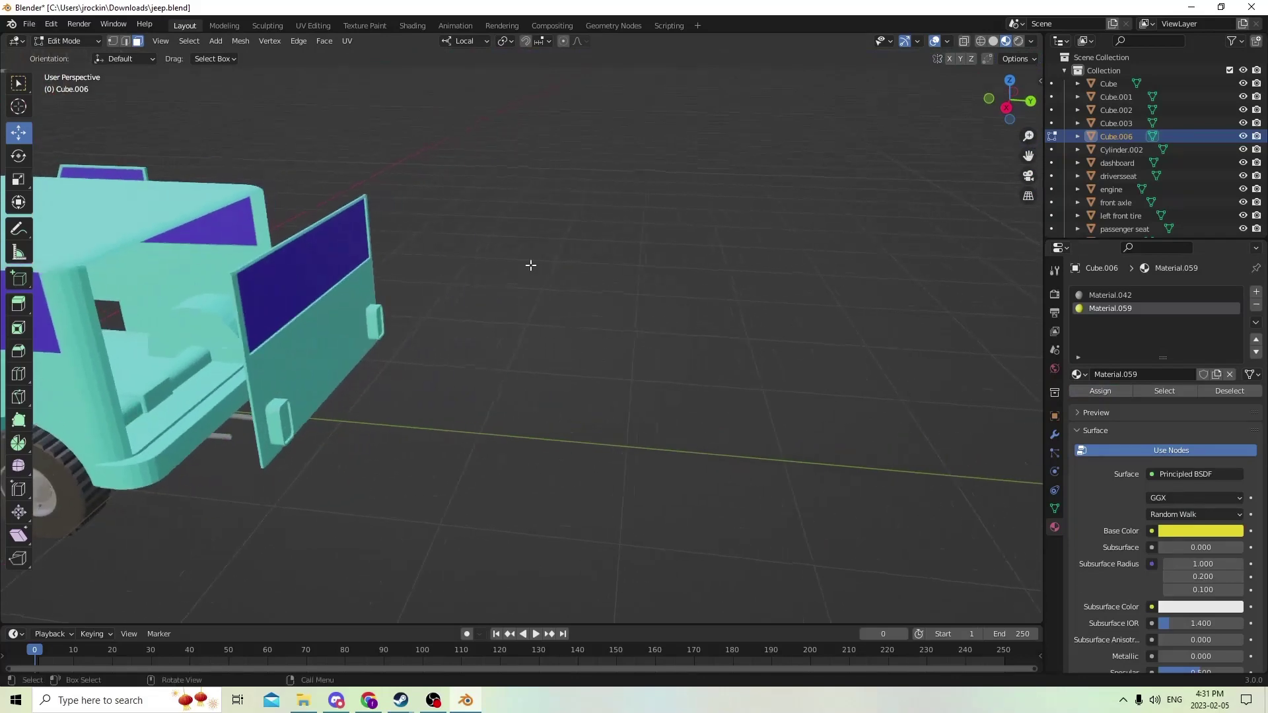
key(Tab)
click(322, 350)
key(Tab)
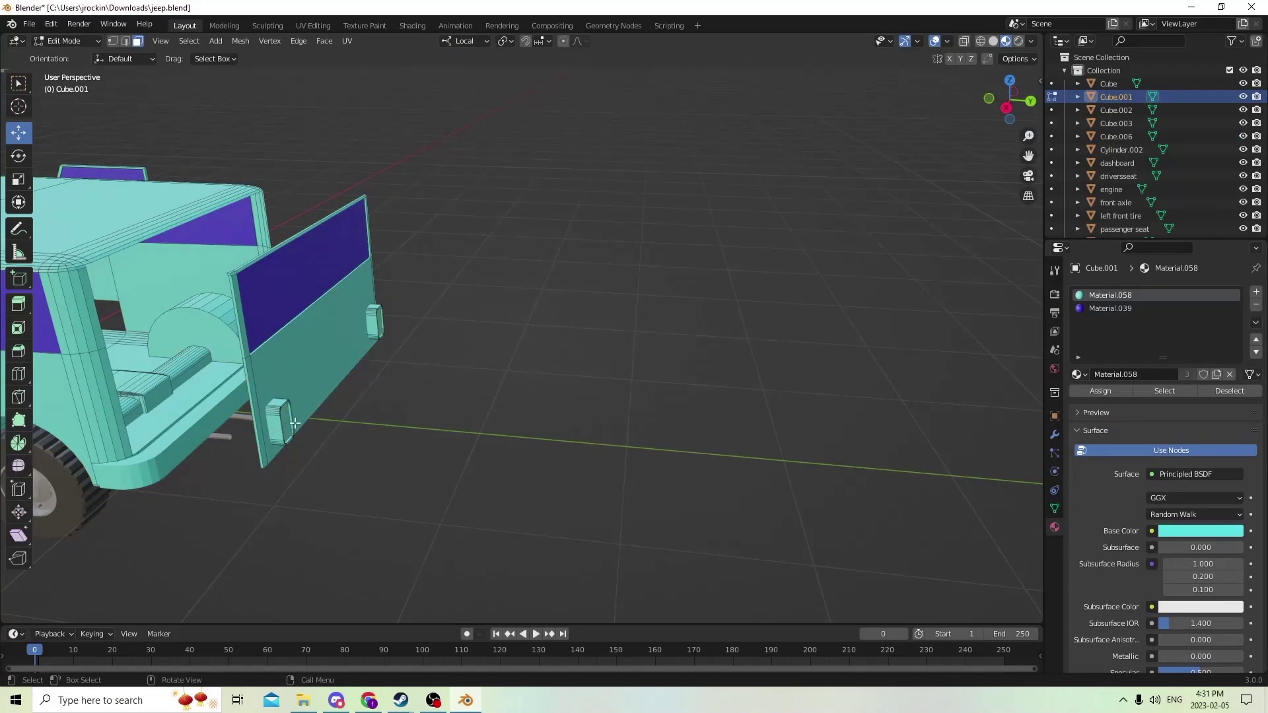
click(1256, 291)
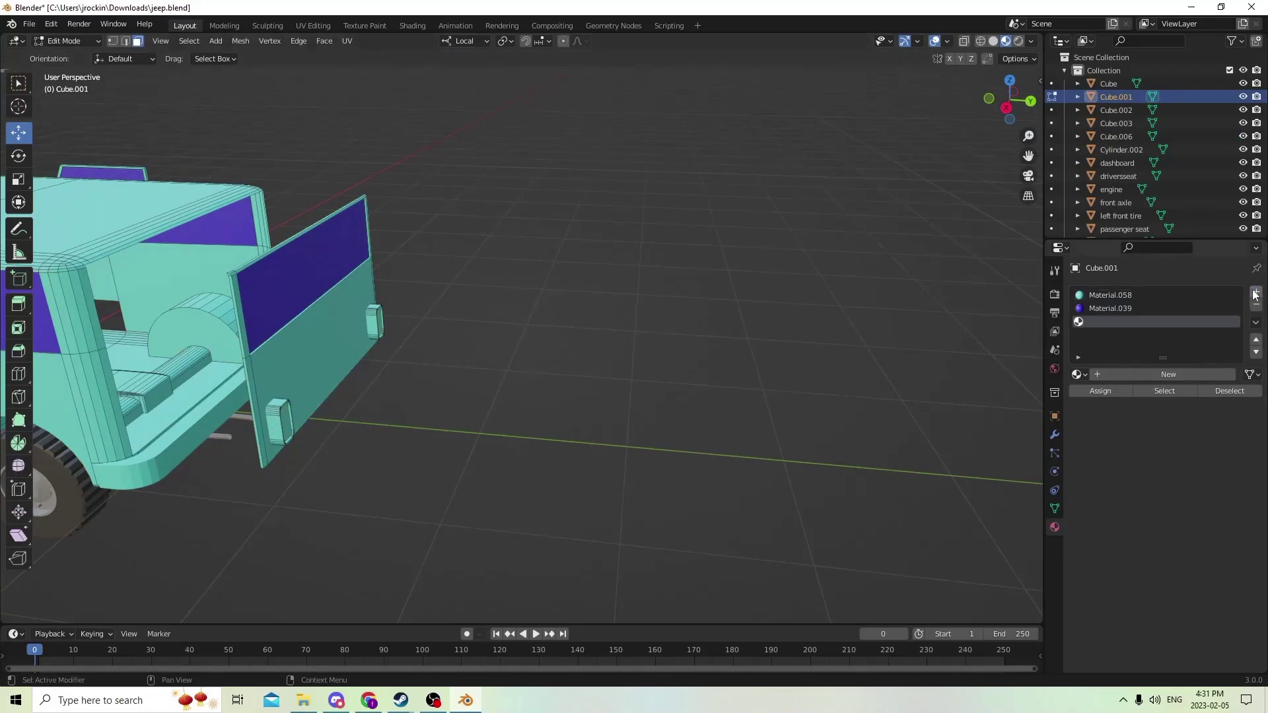
click(1154, 376)
click(1202, 533)
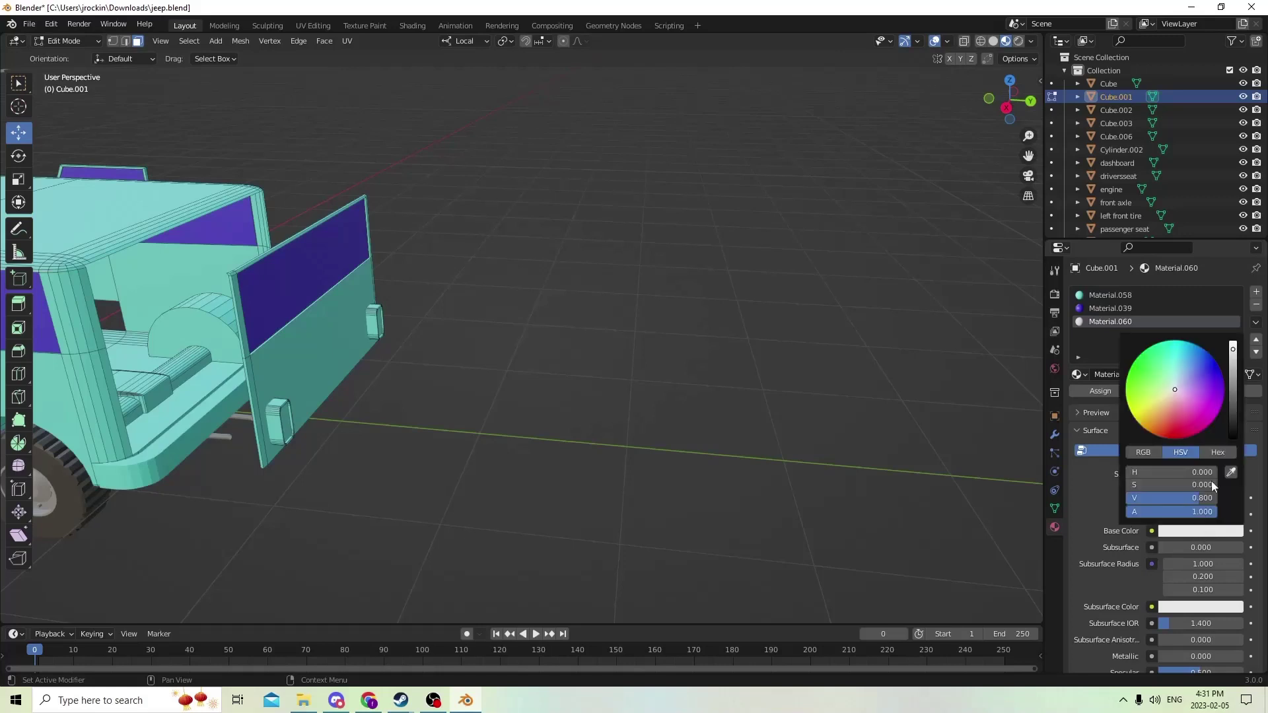
drag(1234, 357, 1234, 395)
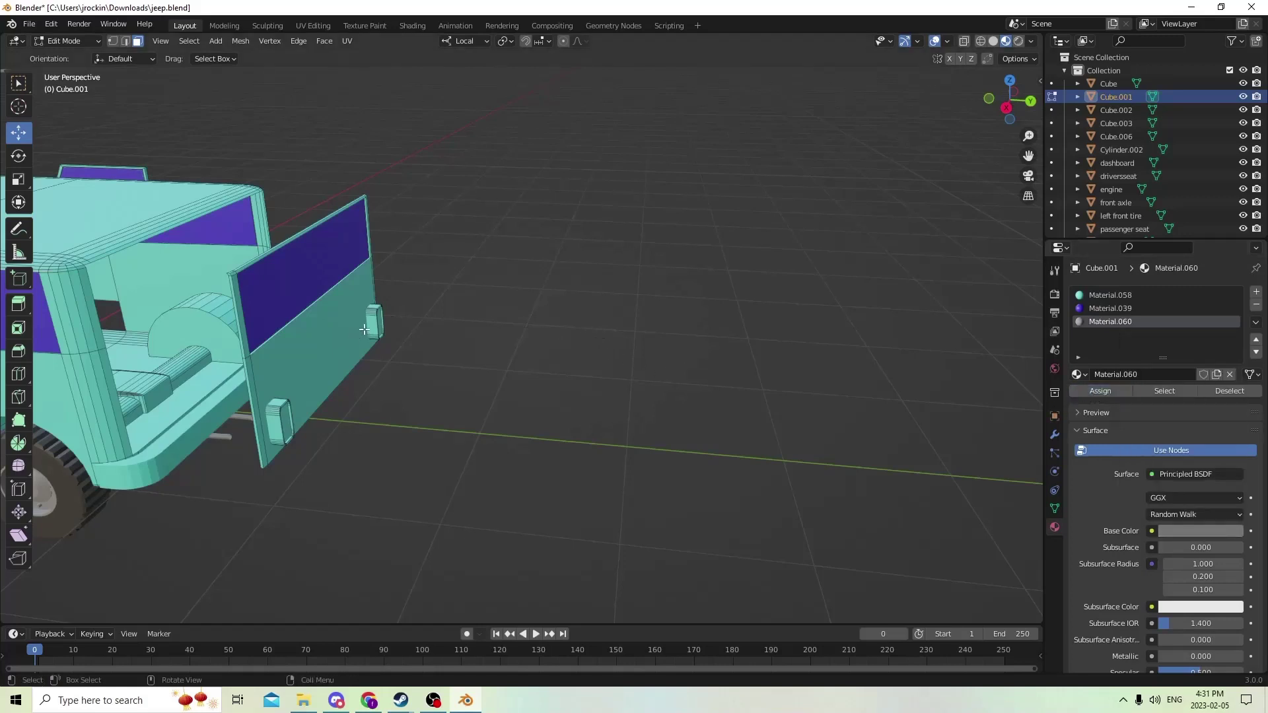
key(l)
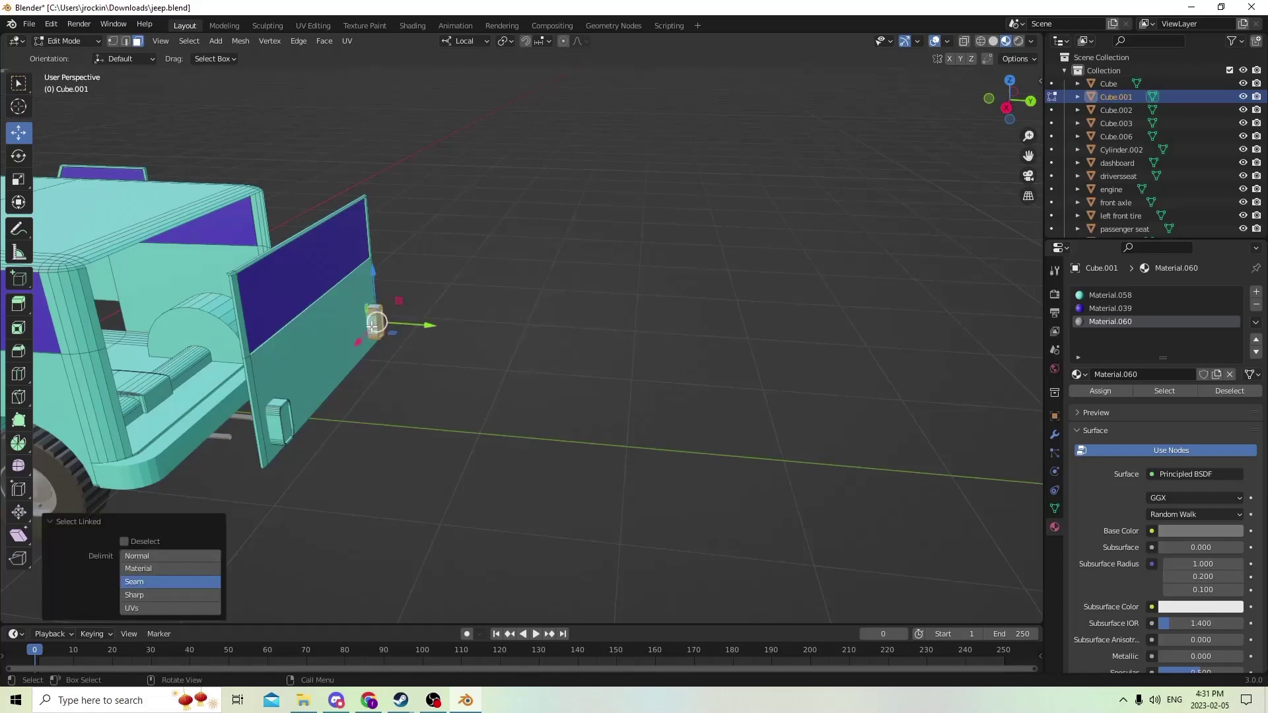
key(l)
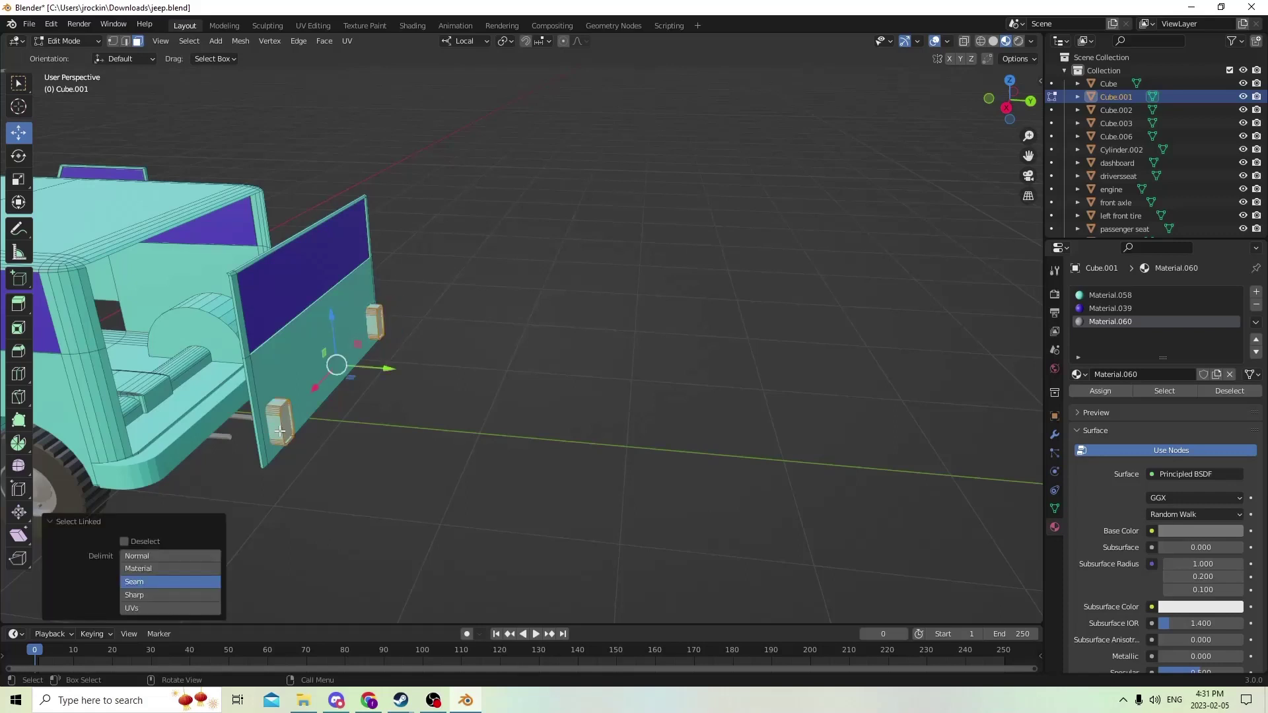
click(1100, 391)
Assign a new red material, Material.061, to both door-light lenses
middle_drag(825, 376, 546, 322)
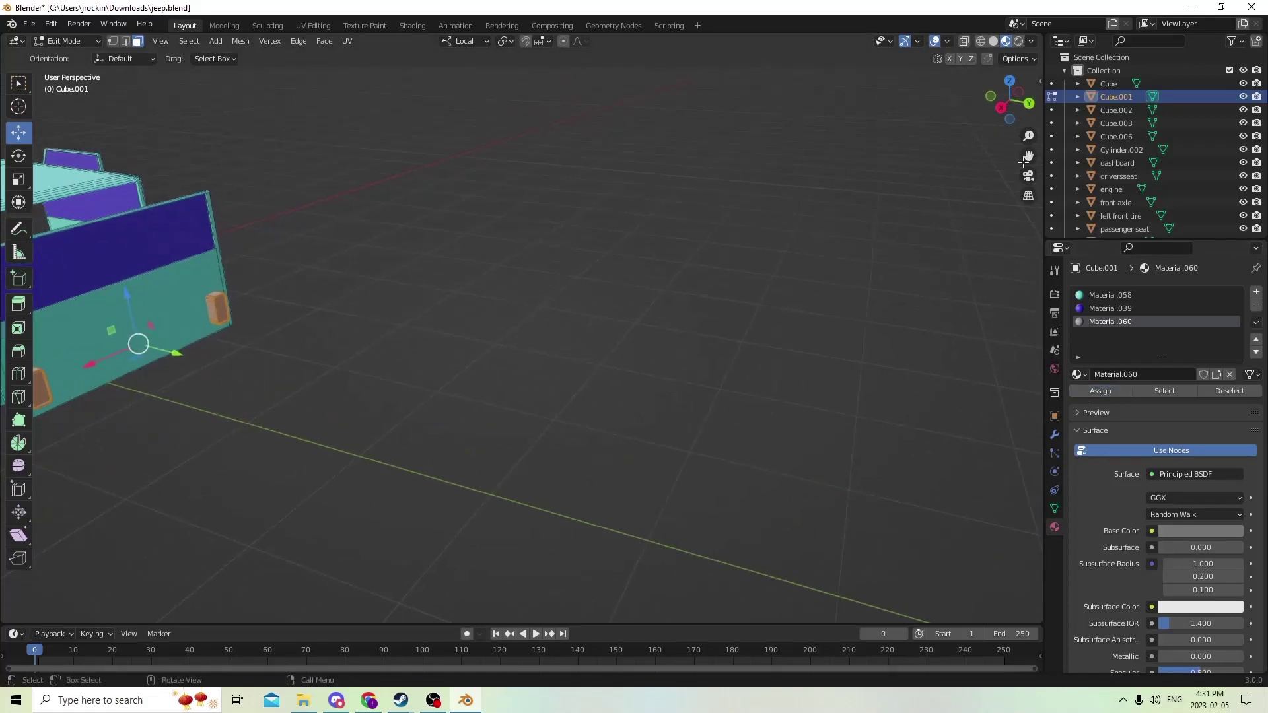
drag(1028, 158, 1226, 177)
scroll(744, 323, up, 2)
click(744, 323)
key(l)
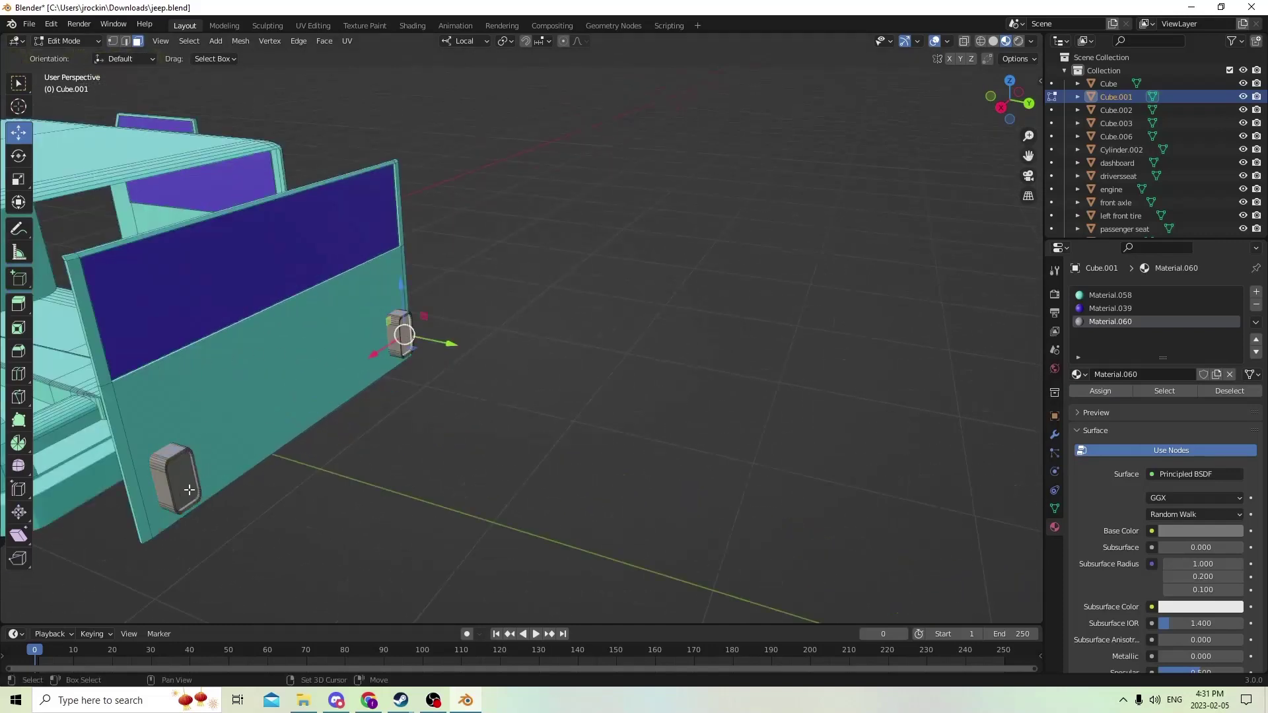
key(l)
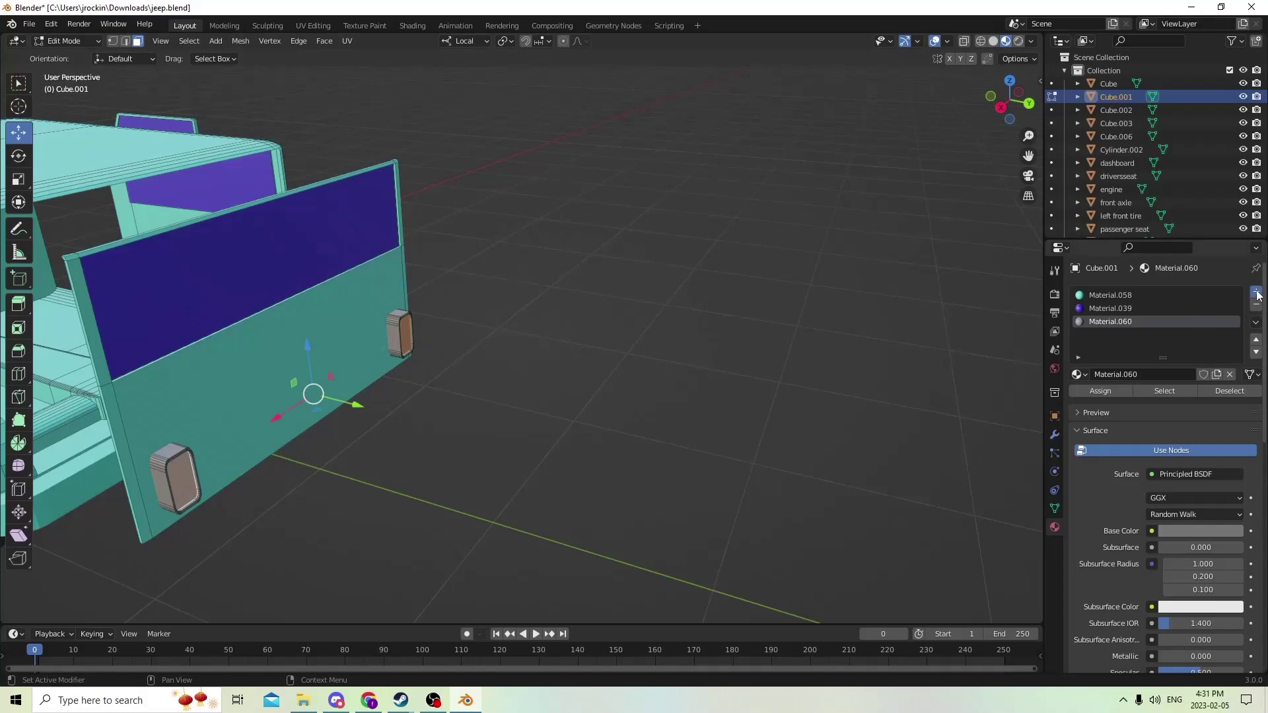
click(1258, 293)
click(1101, 373)
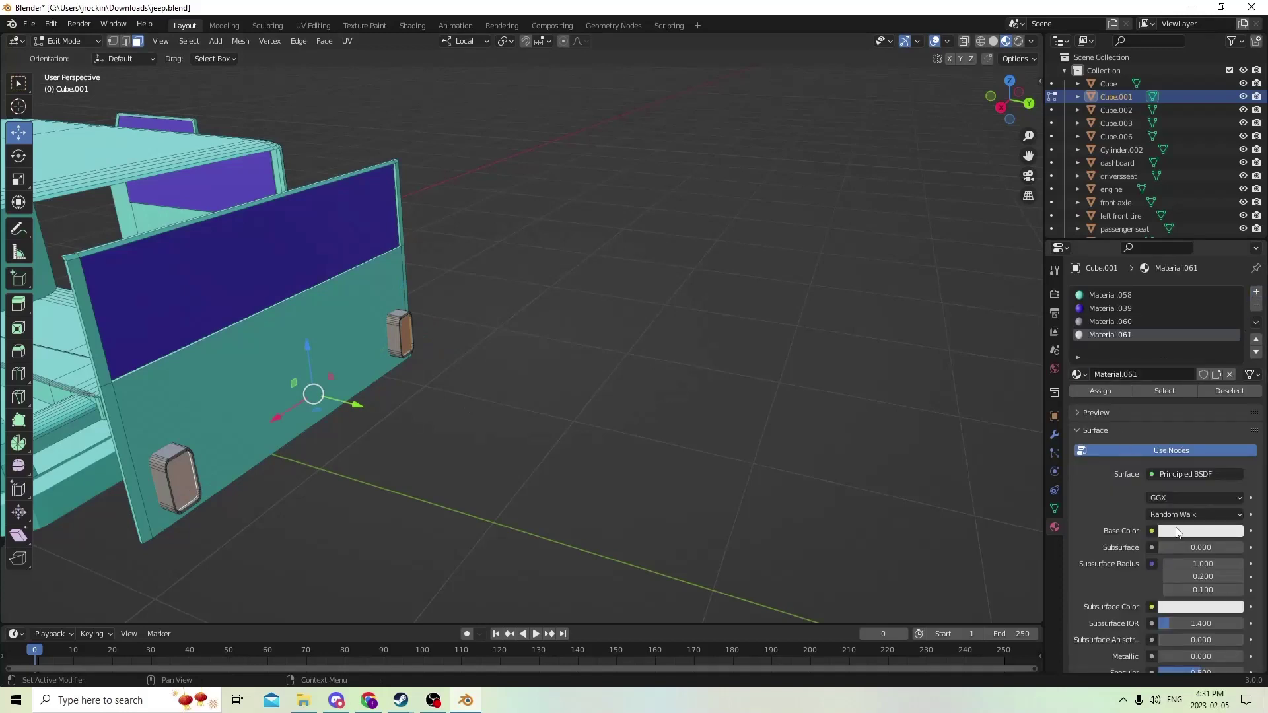
click(1175, 531)
drag(1177, 388, 1176, 433)
click(1100, 391)
click(732, 349)
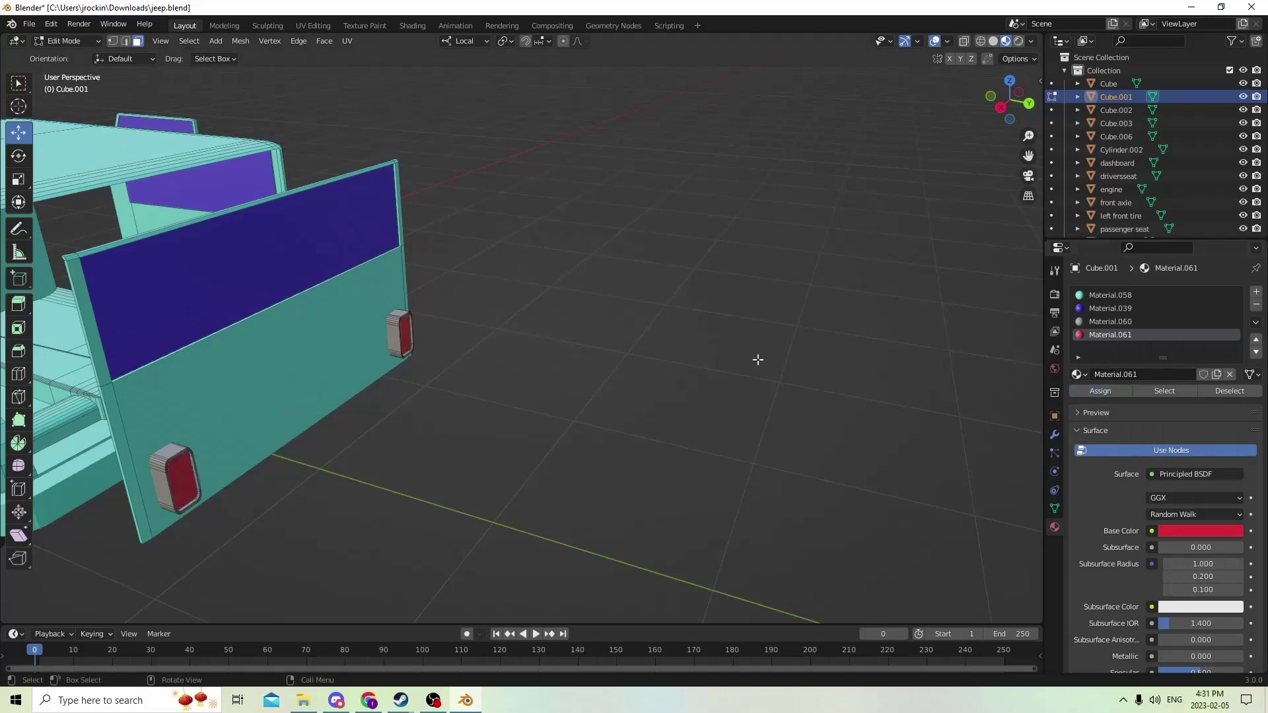
scroll(731, 340, down, 7)
middle_drag(730, 335, 661, 397)
middle_drag(667, 312, 519, 249)
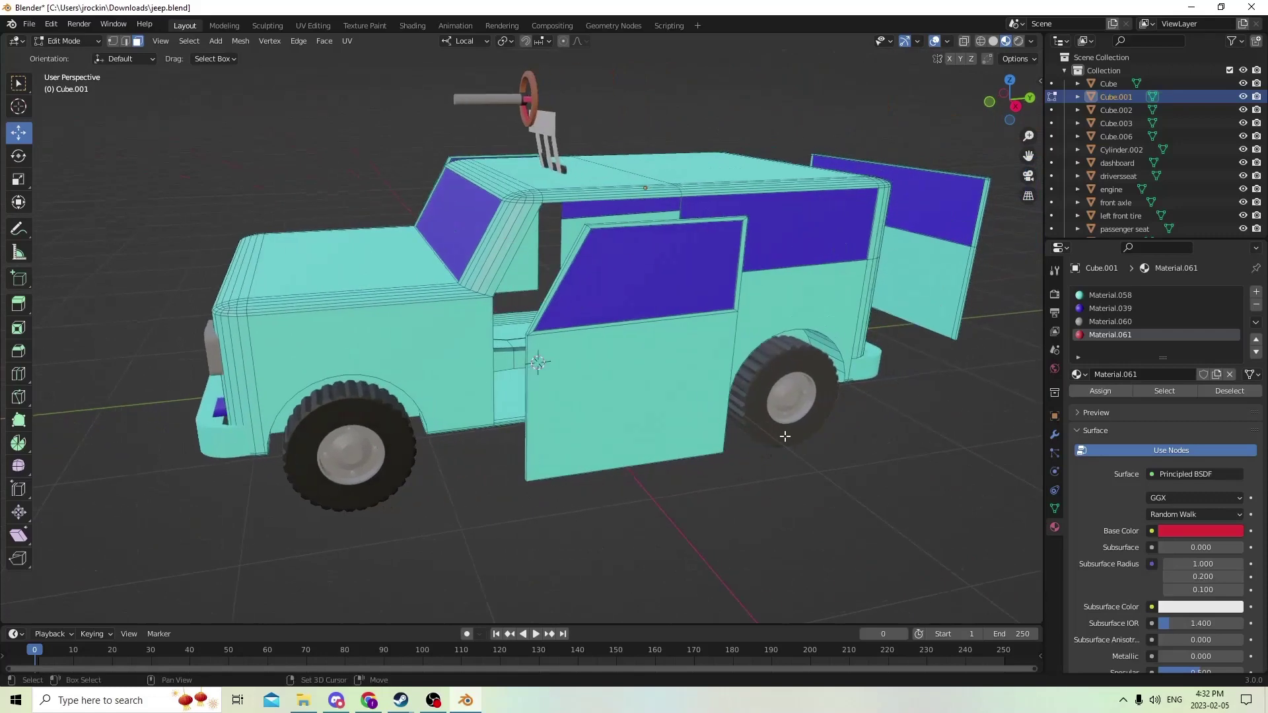
Add a new cube to the scene and shrink it down
key(shift+a)
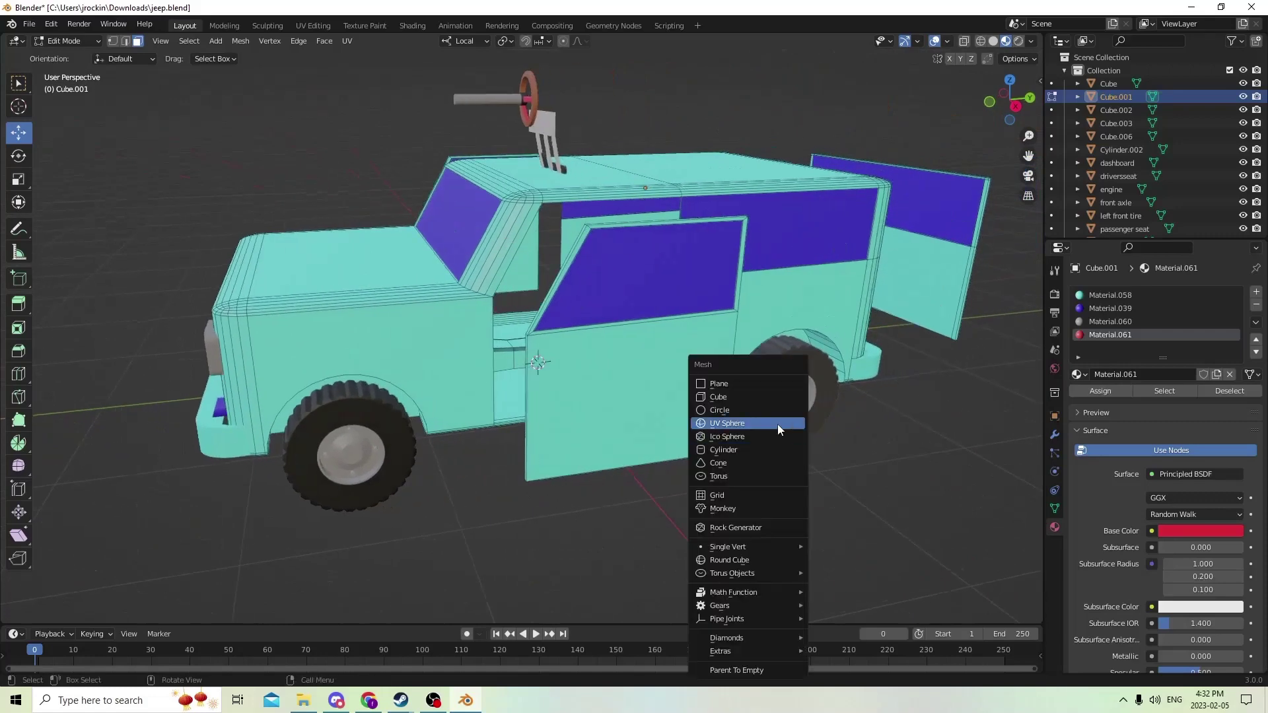
click(756, 398)
key(Tab)
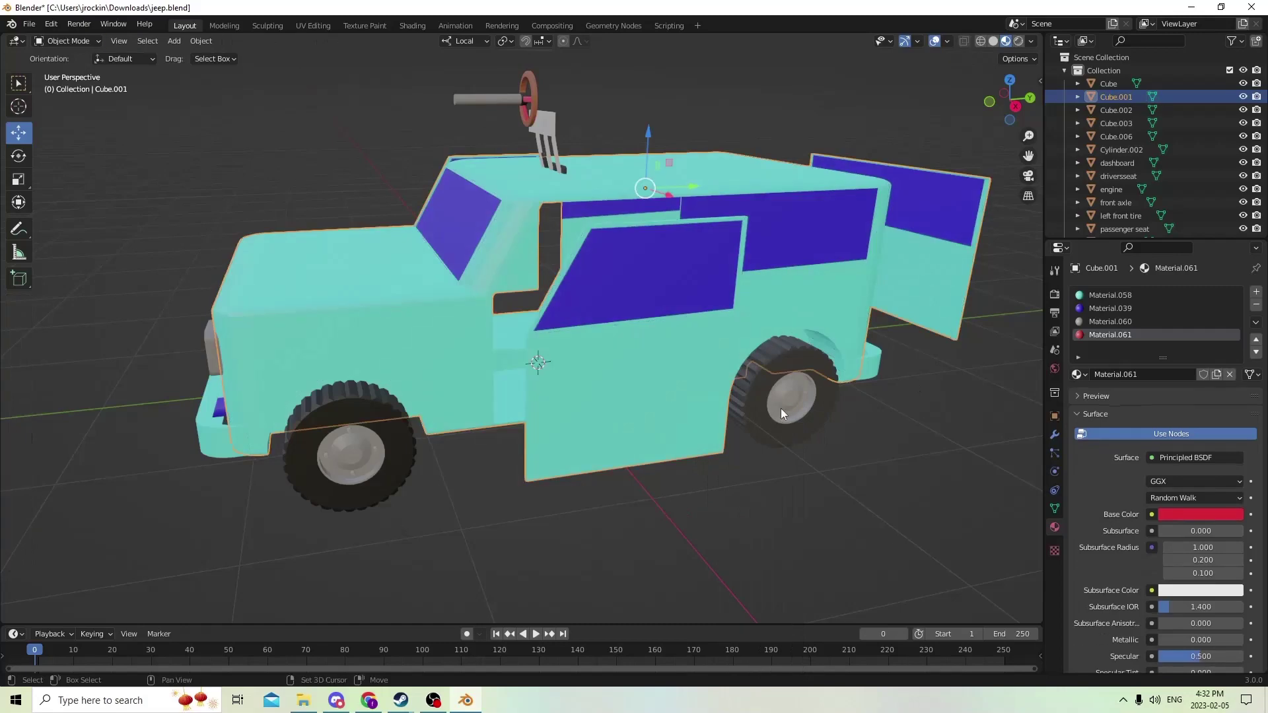
key(shift+a)
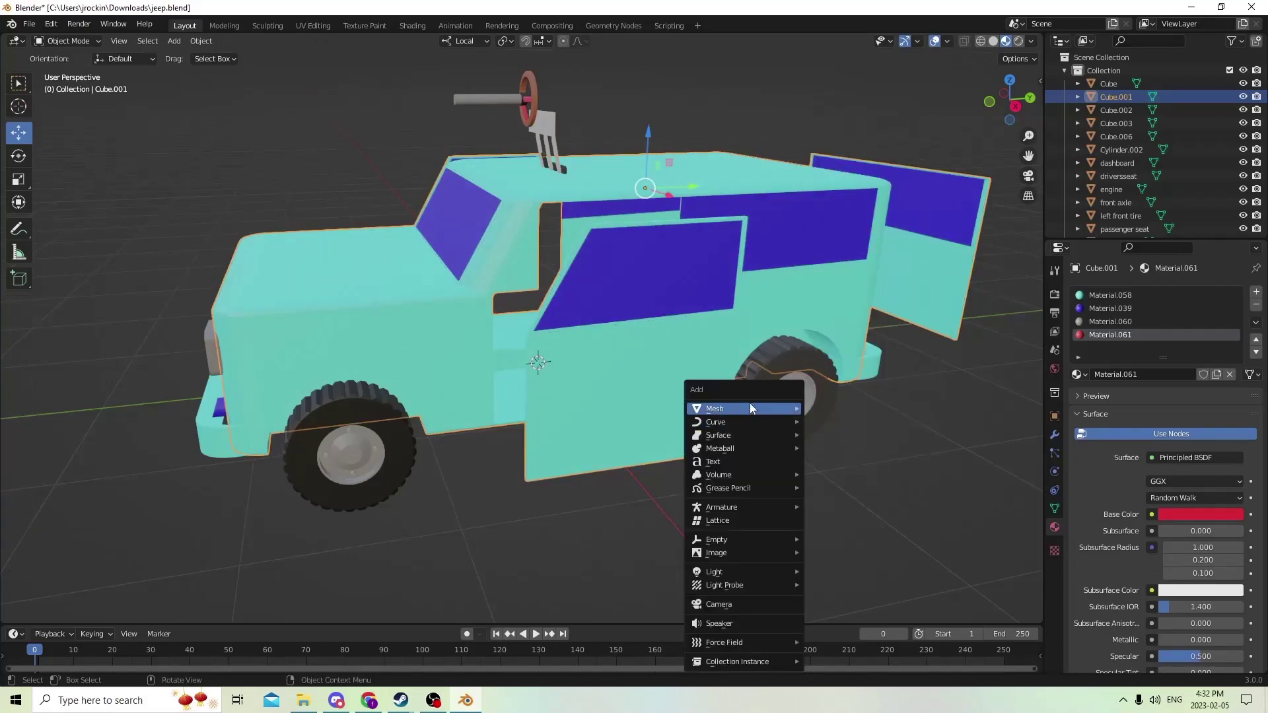
mouse_move(747, 409)
click(838, 140)
middle_drag(838, 140, 957, 288)
scroll(929, 266, down, 5)
key(s)
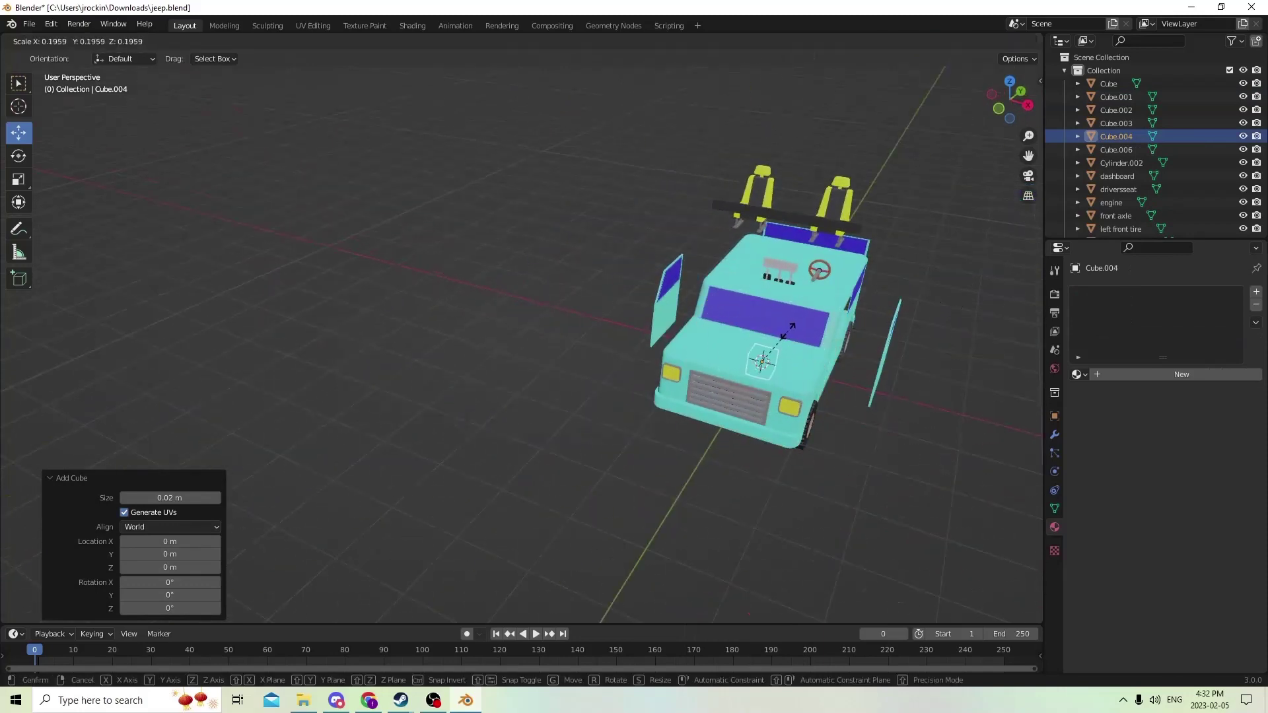
click(793, 327)
Move the cube along X and up into the side of the front door
key(g)
key(x)
key(x)
click(946, 402)
scroll(869, 374, up, 5)
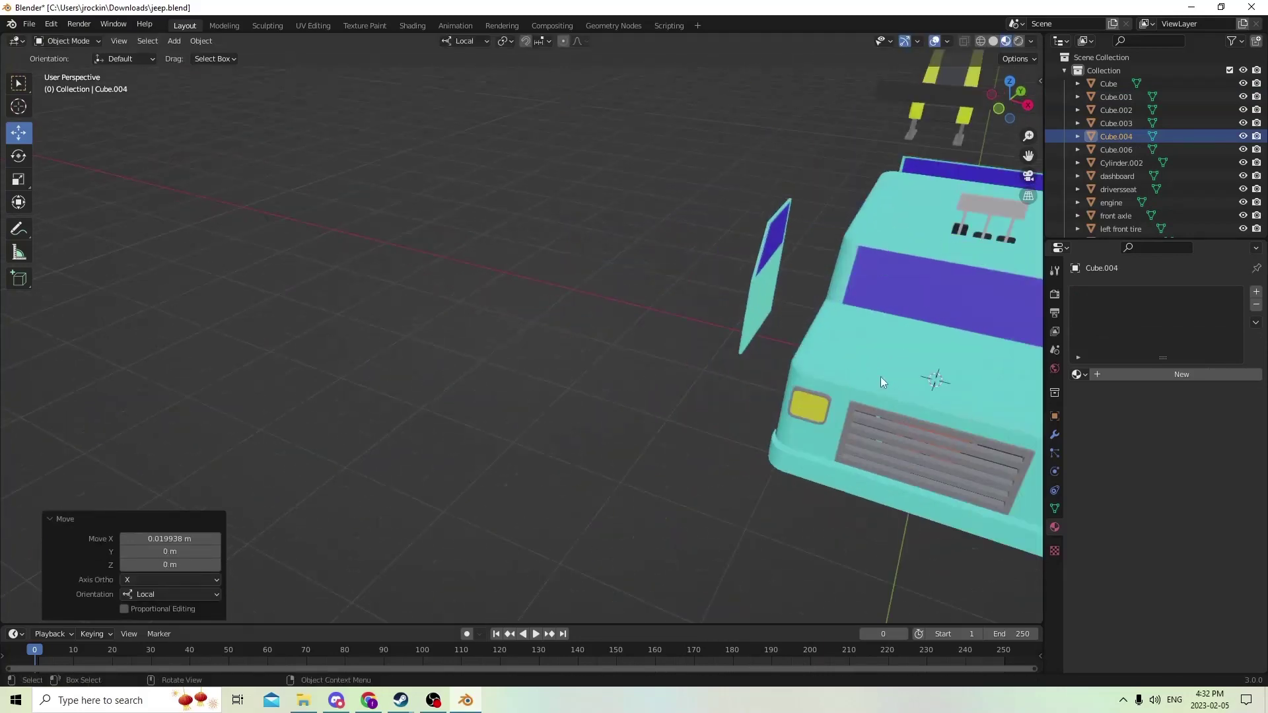
scroll(870, 370, down, 5)
middle_drag(869, 370, 685, 317)
scroll(686, 317, up, 2)
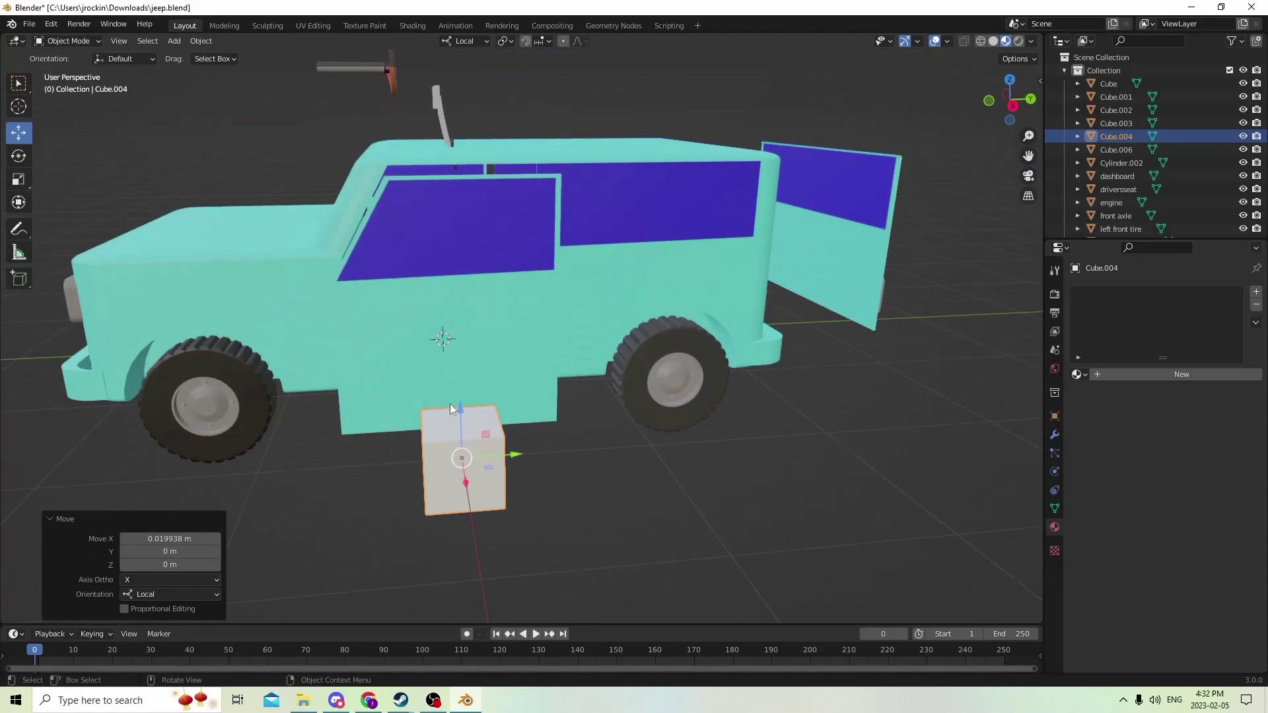
drag(458, 405, 462, 304)
scroll(473, 292, up, 3)
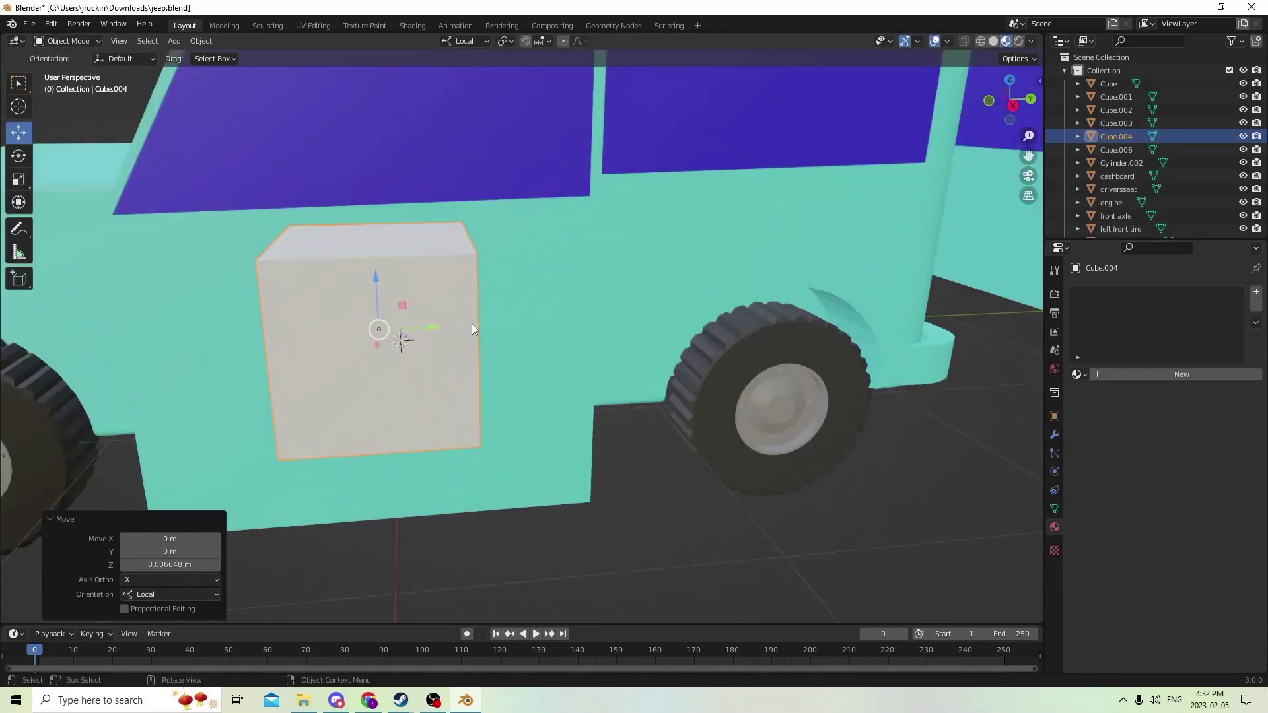
scroll(487, 330, down, 3)
mouse_move(473, 325)
middle_down()
mouse_move(487, 330)
mouse_move(473, 320)
middle_up()
scroll(473, 319, up, 3)
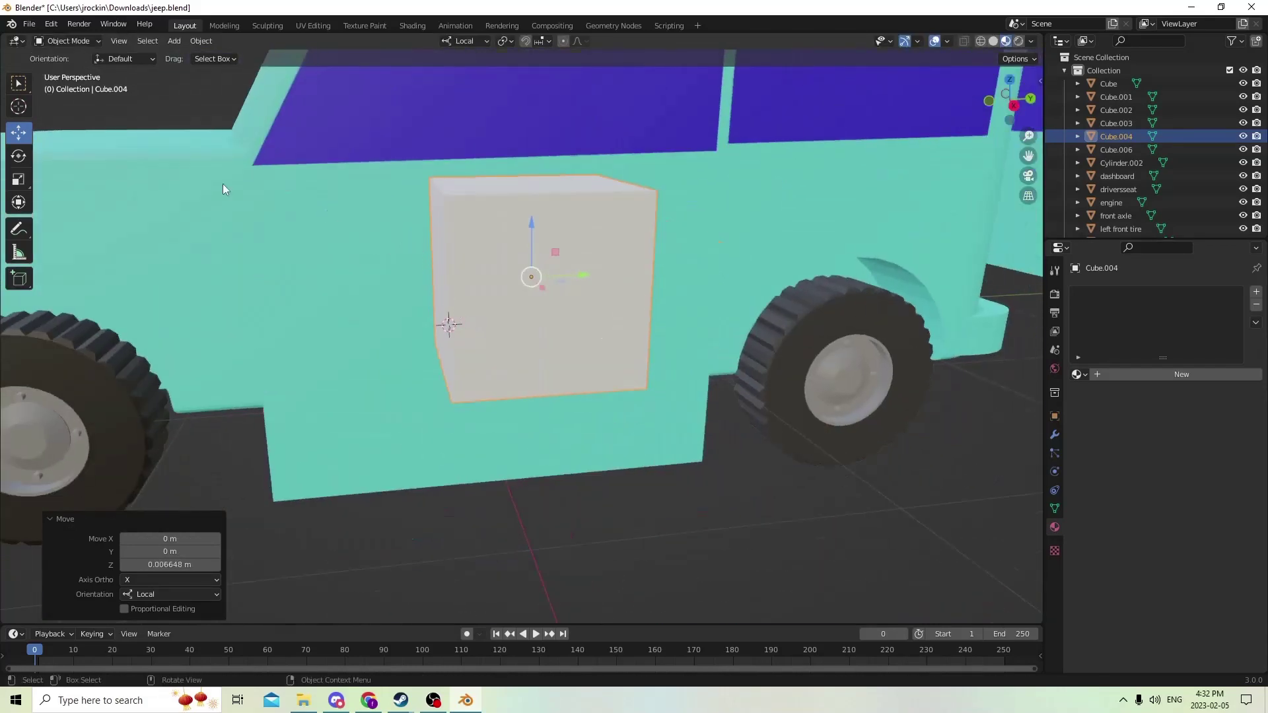
Stretch the block along the door, resize it to 0.697, and duplicate it
click(25, 187)
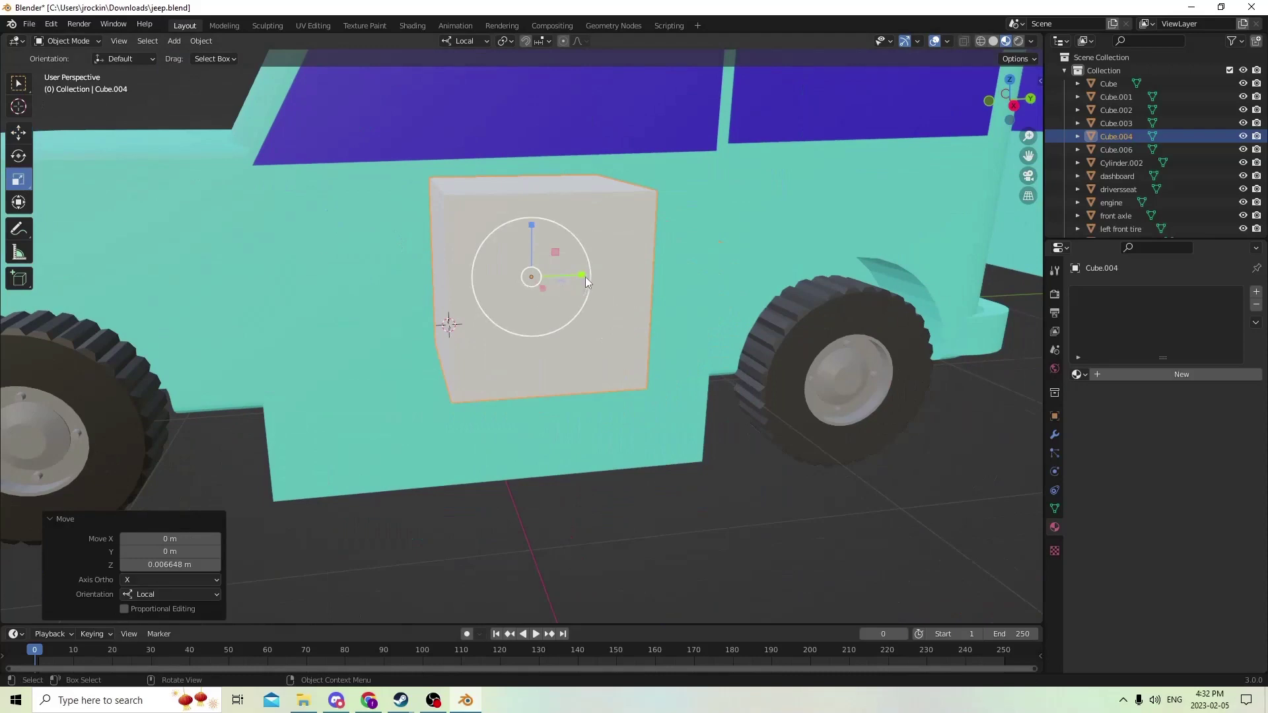
drag(585, 281, 739, 284)
key(s)
click(697, 305)
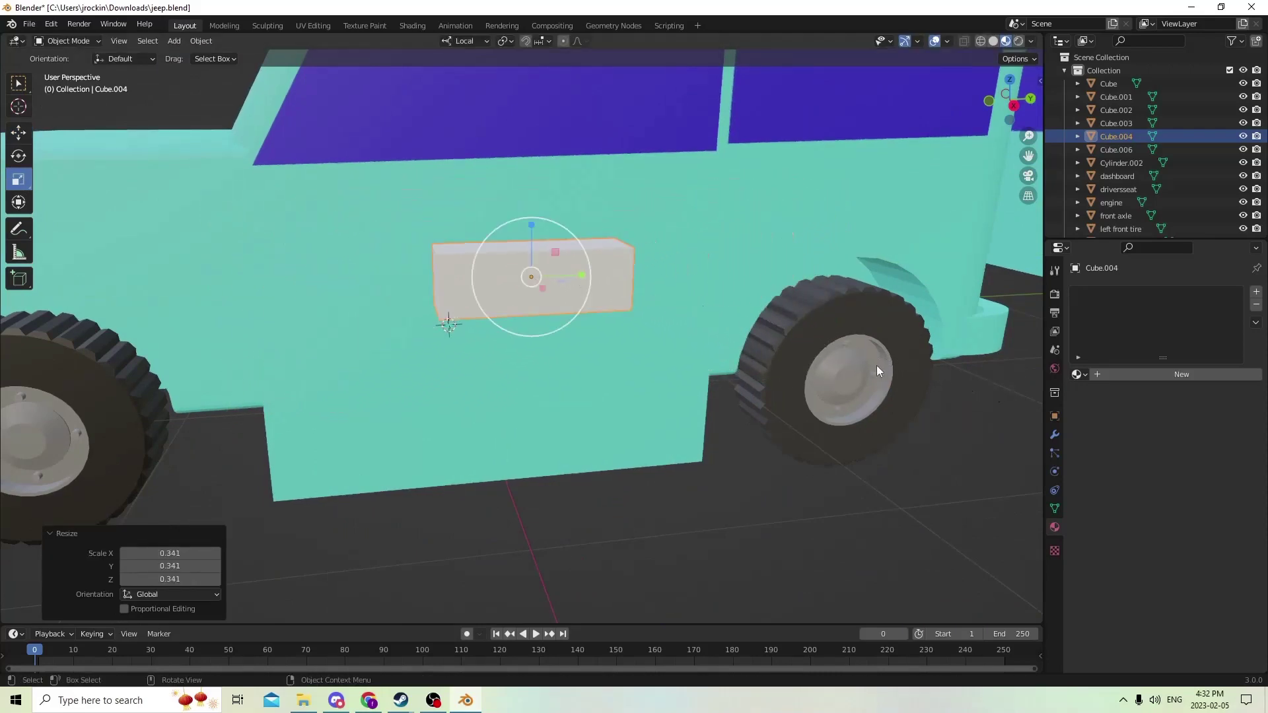
key(s)
click(794, 335)
middle_drag(794, 335, 814, 375)
middle_drag(896, 152, 733, 122)
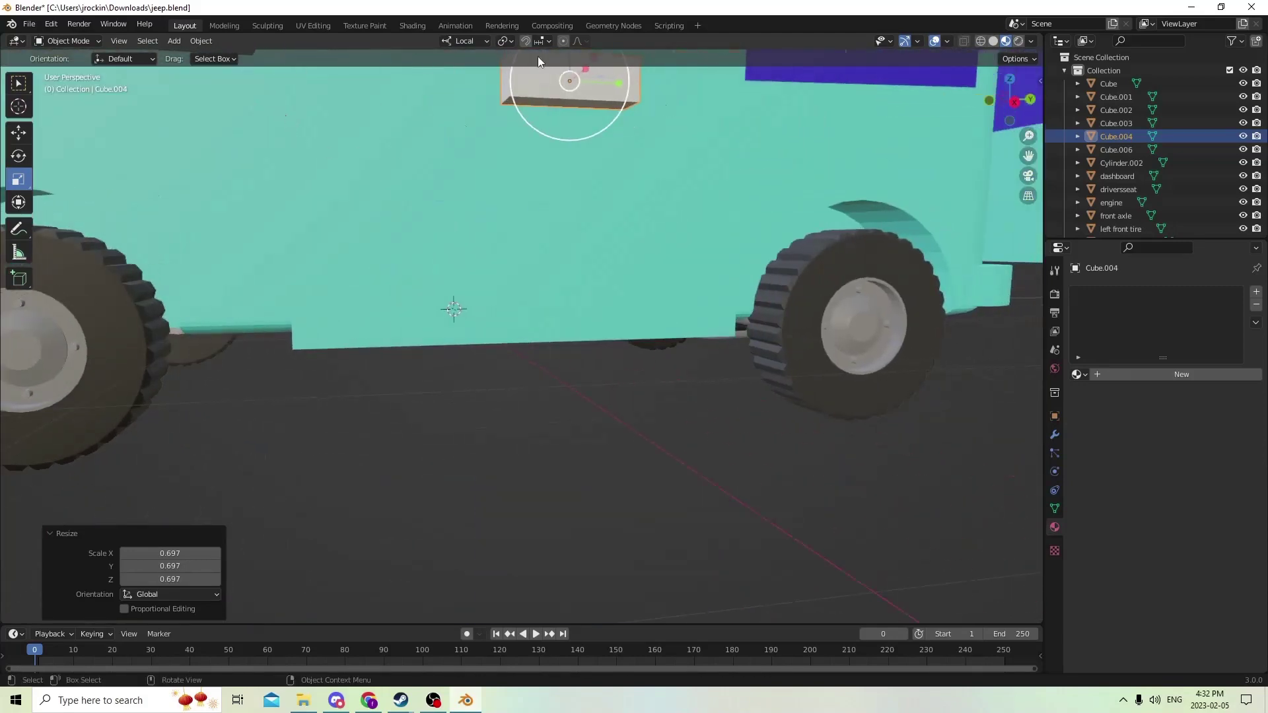
drag(615, 84, 633, 106)
shift+middle_drag(633, 106, 660, 134)
key(shift+d)
Keep the duplicate in place and shrink it to 0.820 scale
click(701, 143)
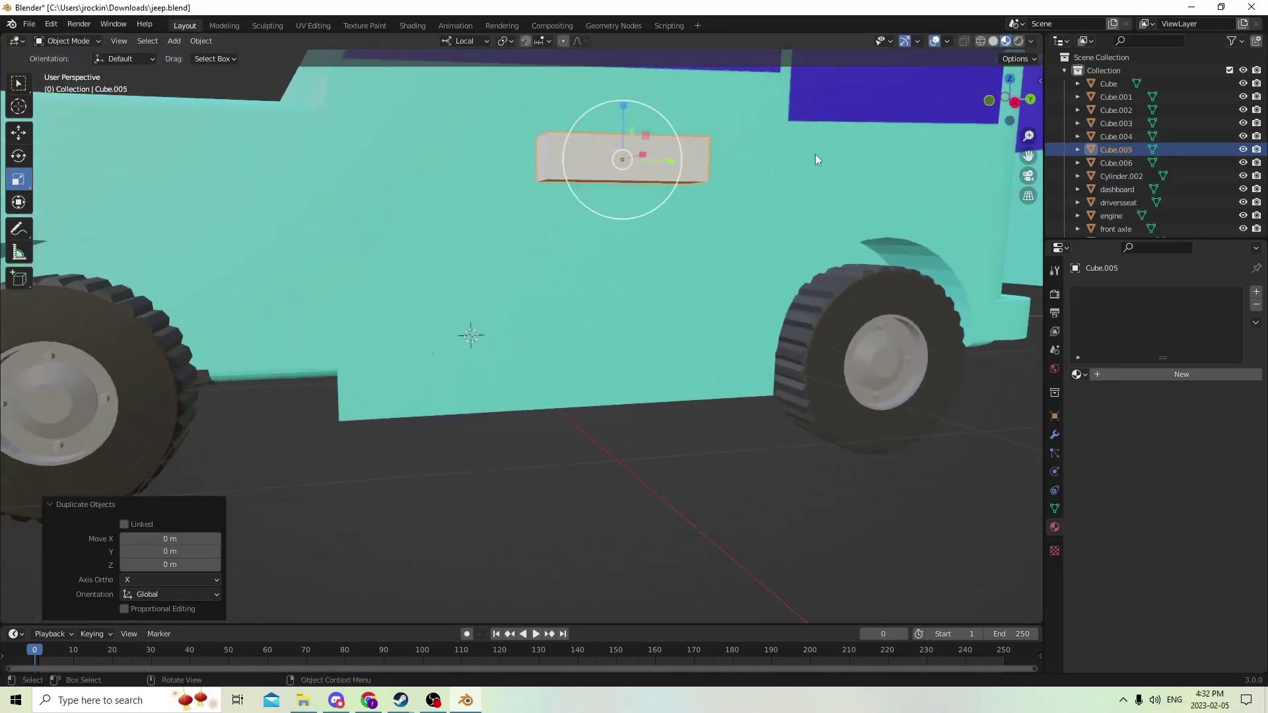
key(s)
click(779, 149)
mouse_move(779, 148)
middle_down()
mouse_move(807, 148)
mouse_move(793, 148)
middle_up()
shift+middle_drag(793, 148, 897, 108)
shift+middle_drag(1024, 100, 839, 109)
scroll(919, 128, up, 1)
scroll(912, 130, up, 5)
scroll(890, 127, down, 3)
Nudge the duplicate along its Z and X axes into the handle block
click(18, 134)
scroll(938, 109, down, 5)
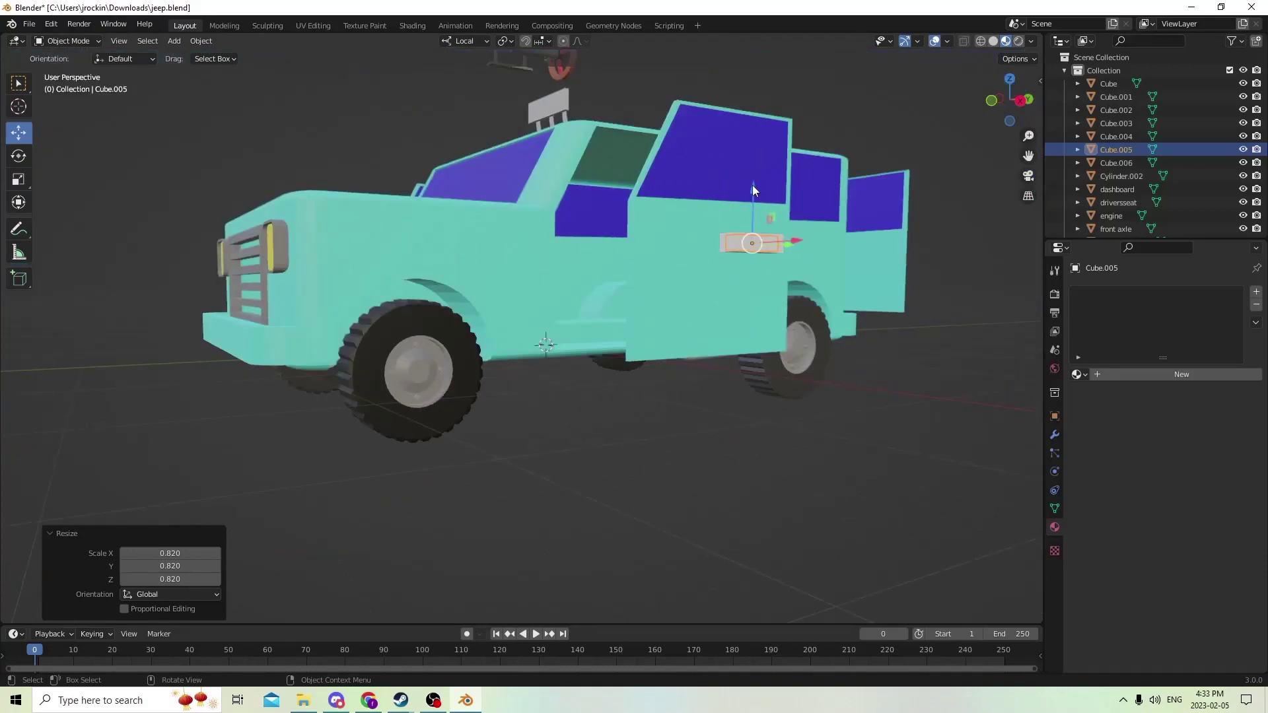
drag(752, 186, 750, 196)
middle_drag(764, 237, 811, 193)
drag(979, 103, 968, 100)
middle_drag(968, 101, 923, 126)
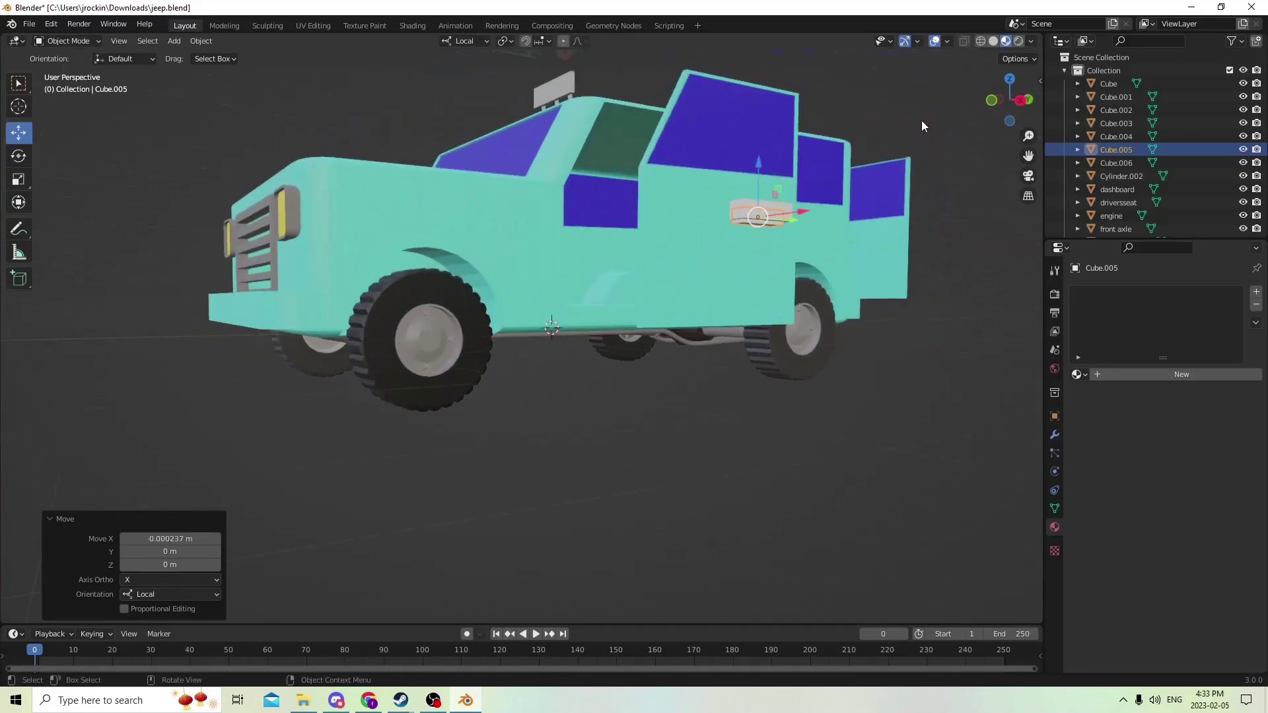
Cut the duplicate out of the handle with Bool Tool Auto Boolean Difference
shift+click(748, 207)
middle_drag(745, 209, 716, 228)
click(201, 41)
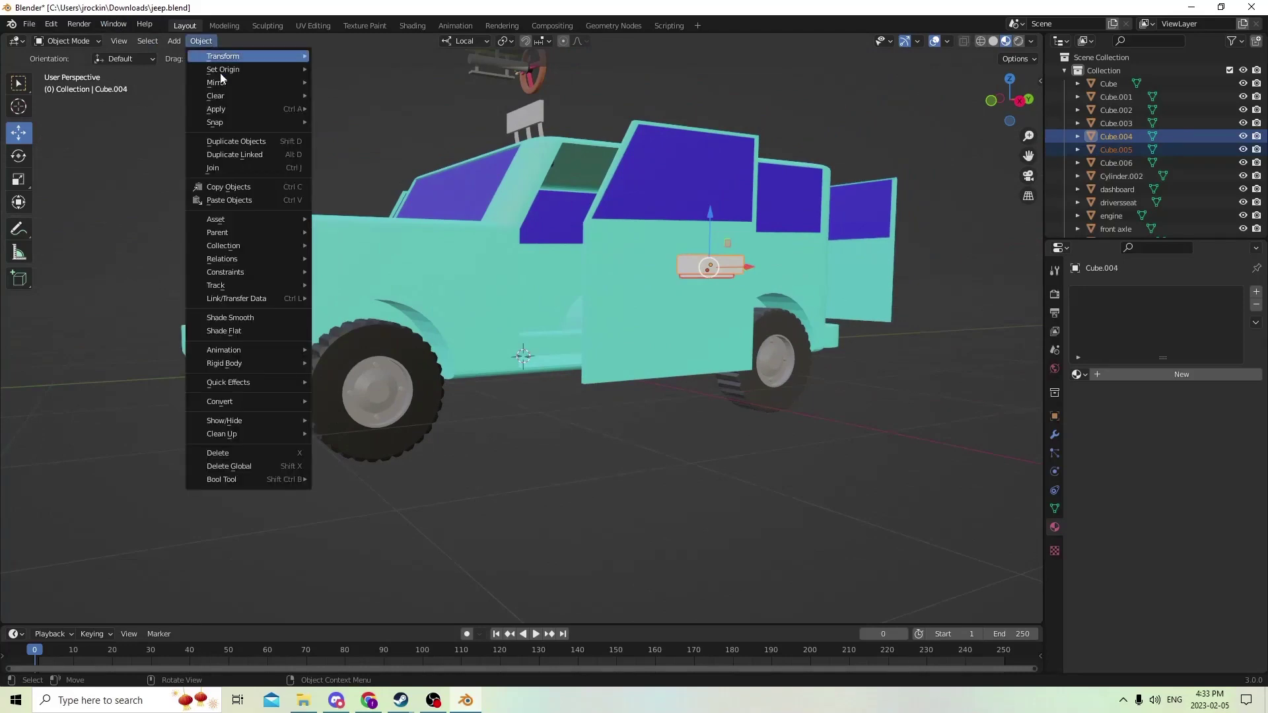
mouse_move(291, 479)
click(348, 497)
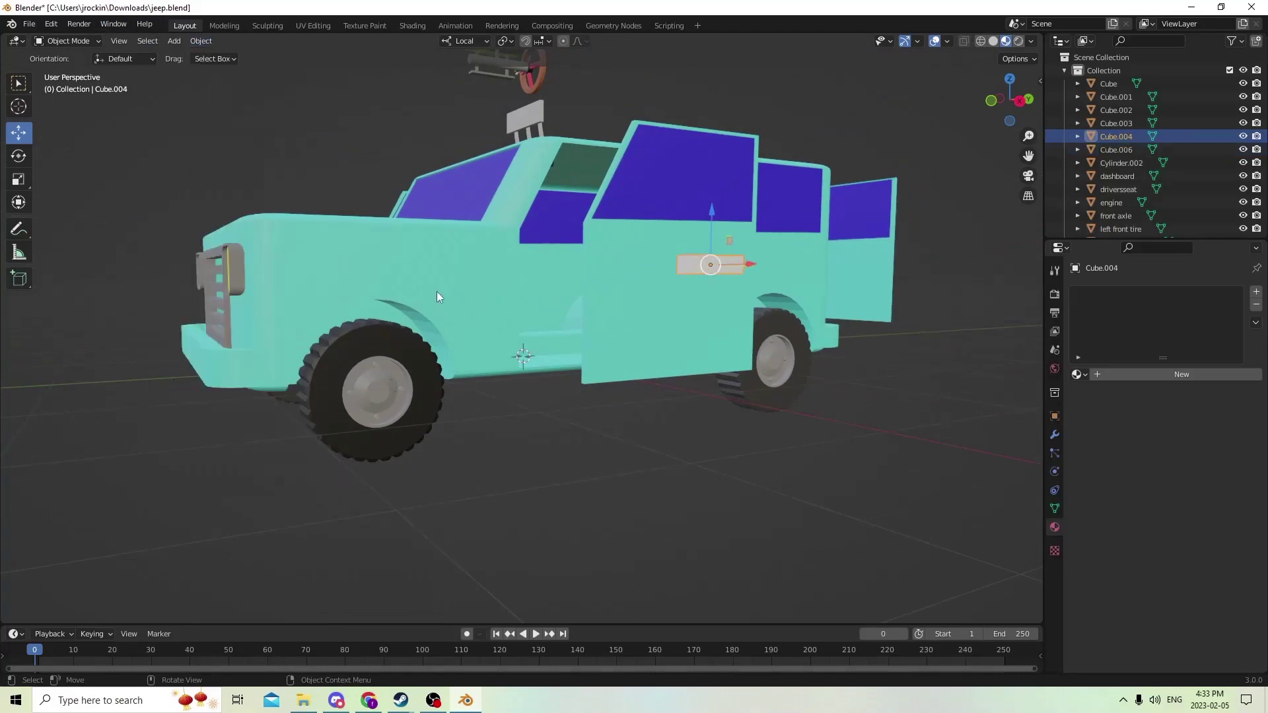
scroll(454, 268, up, 4)
Bevel the handle block's top front edge with Ctrl+B into a rounded 6-segment edge
middle_drag(408, 265, 398, 263)
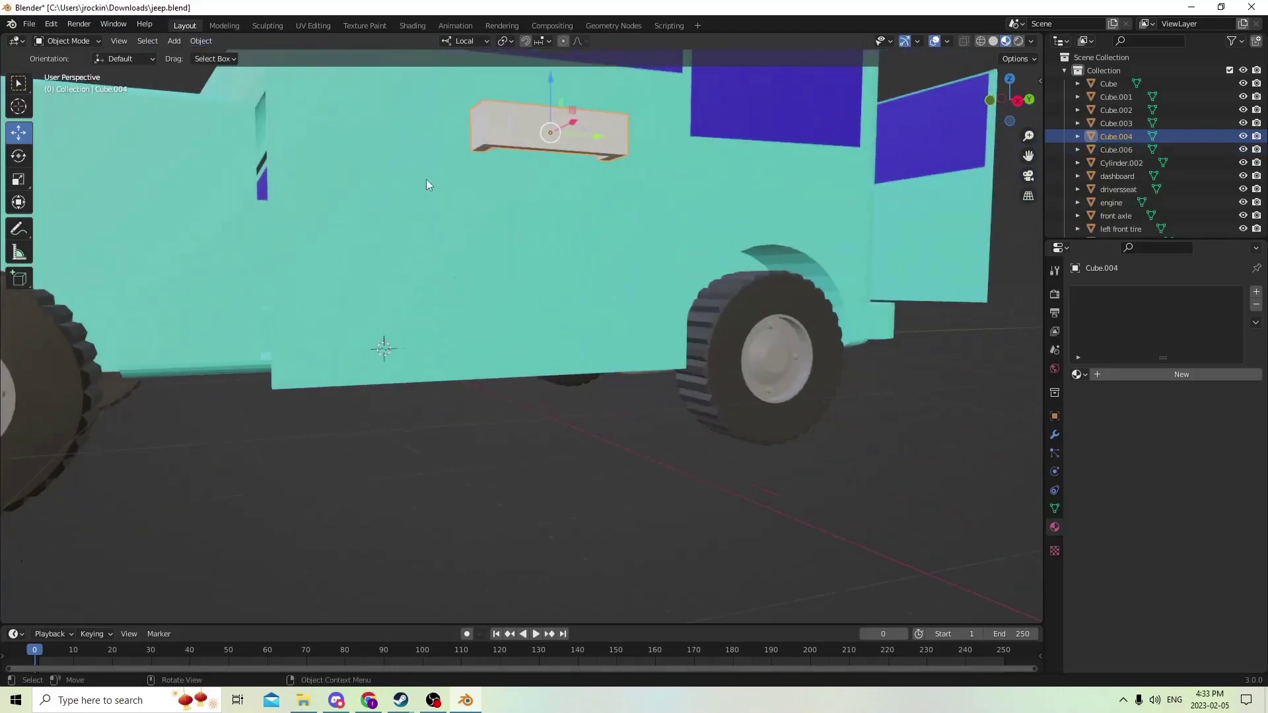
key(Tab)
middle_drag(458, 234, 458, 239)
click(520, 264)
click(126, 41)
click(510, 260)
middle_drag(509, 261, 506, 266)
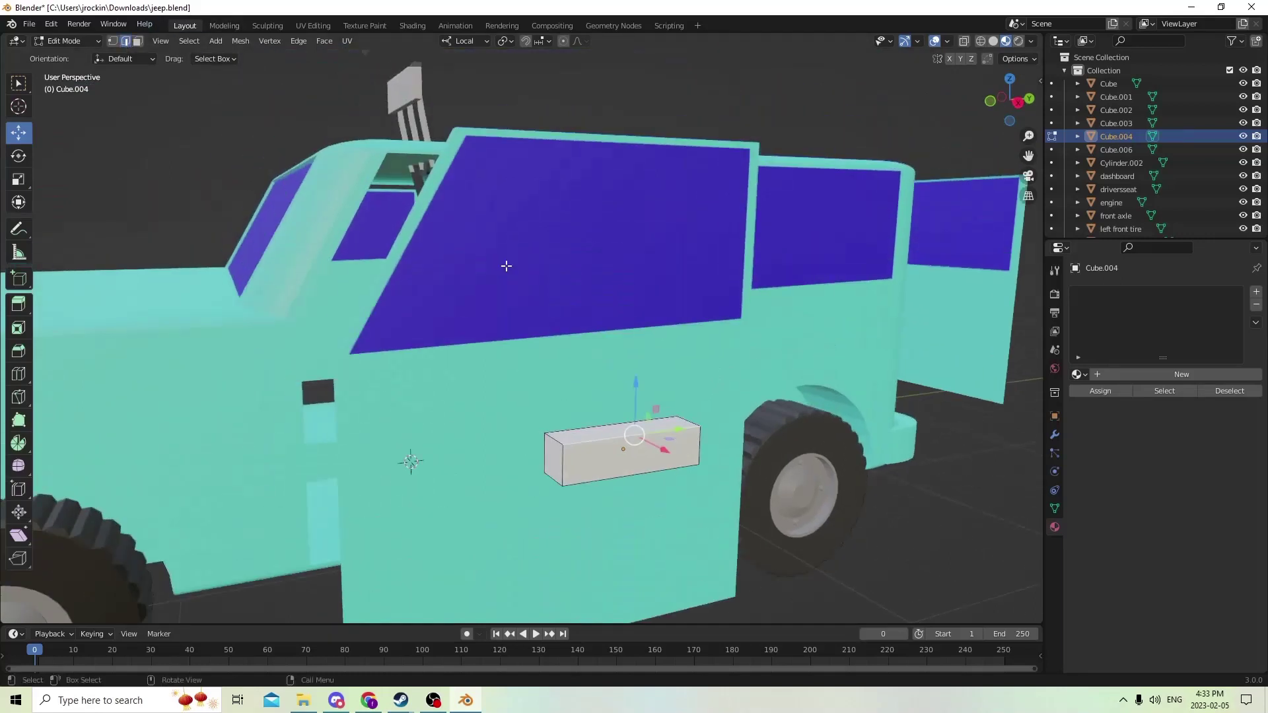
click(649, 430)
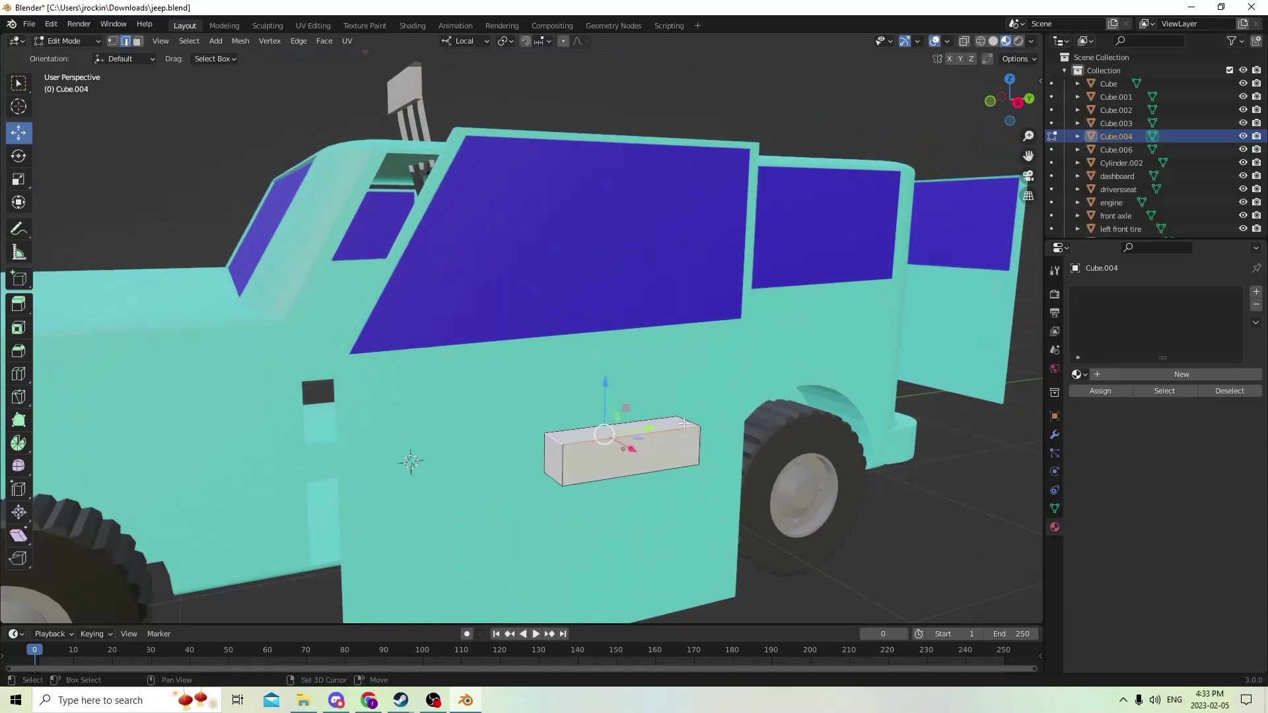
key(ctrl+b)
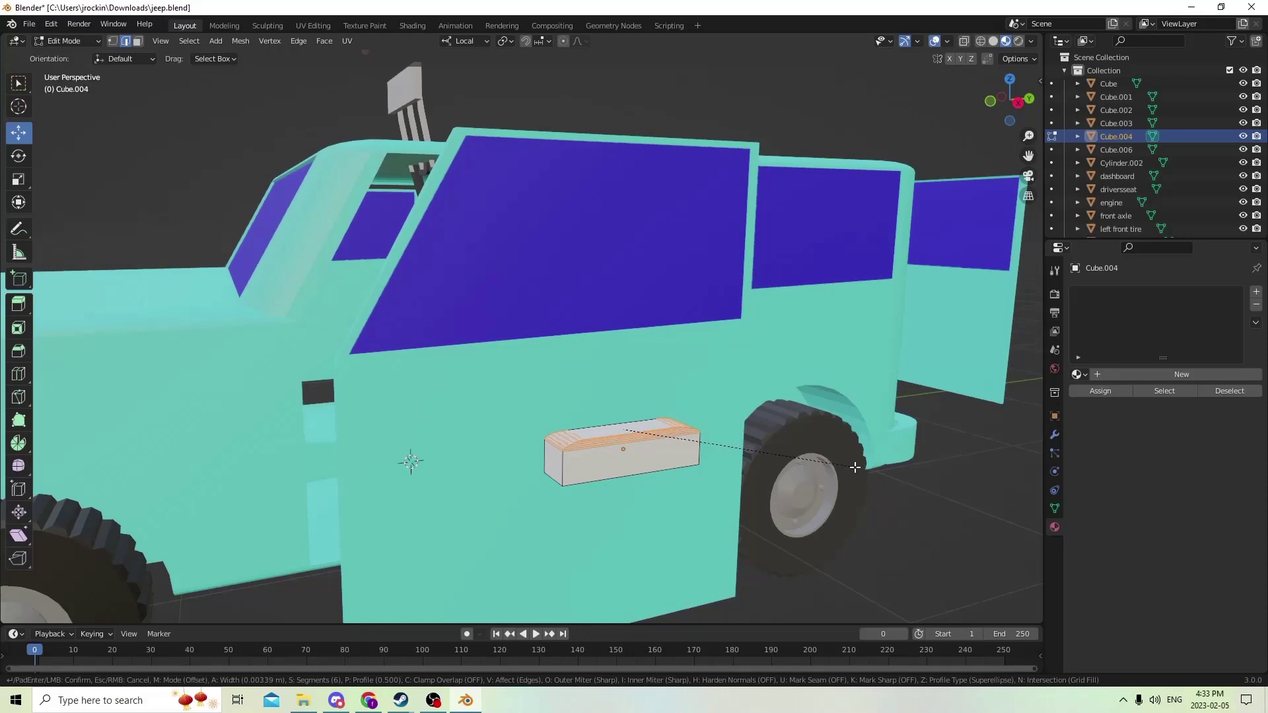
click(855, 467)
key(Tab)
middle_drag(855, 467, 838, 423)
middle_drag(79, 157, 138, 222)
Shrink the handle Cube.004 to 0.63 scale
drag(1028, 156, 1192, 72)
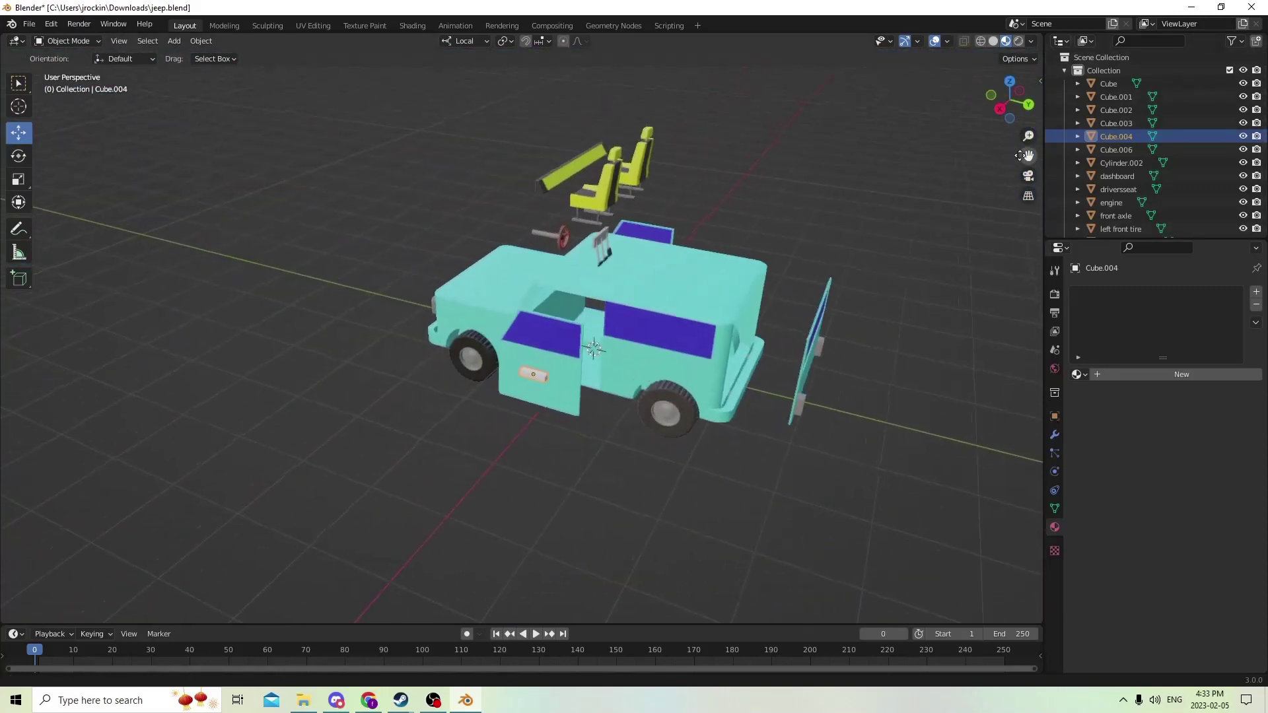
scroll(788, 243, up, 3)
mouse_move(788, 243)
middle_down()
mouse_move(779, 205)
mouse_move(785, 223)
middle_up()
scroll(793, 226, up, 5)
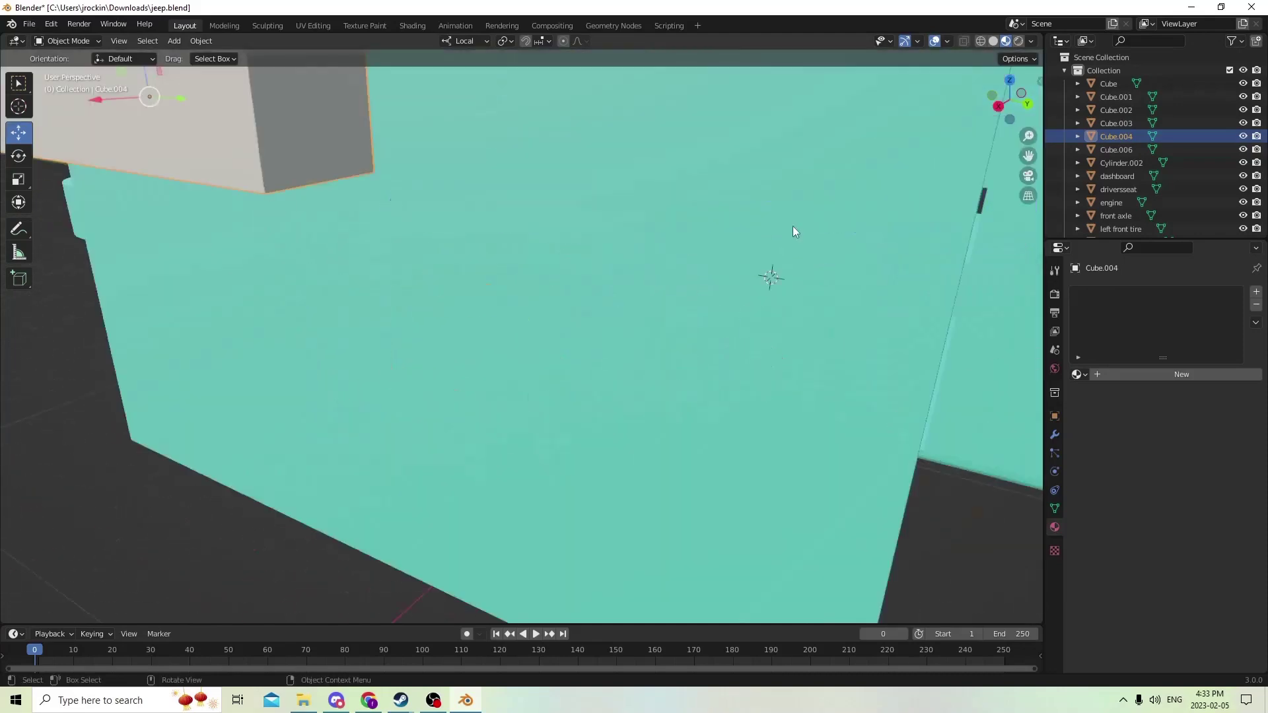
scroll(792, 226, down, 2)
middle_drag(674, 239, 648, 252)
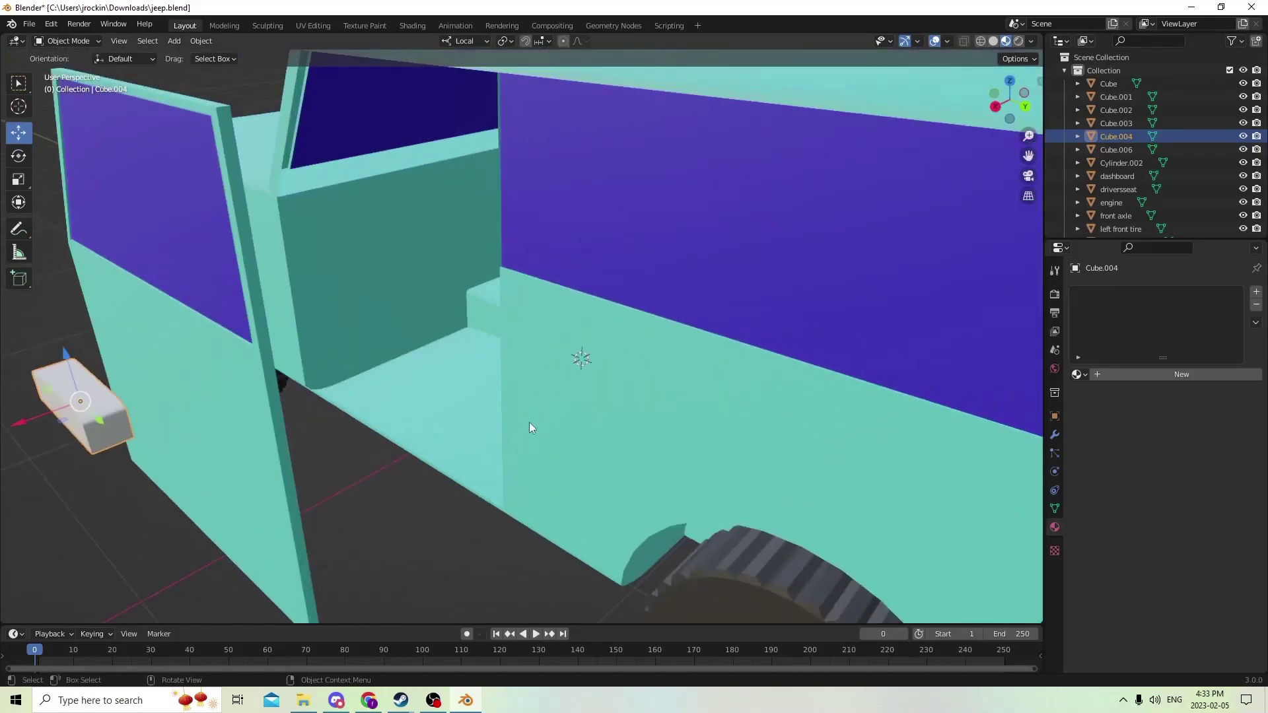
scroll(529, 423, down, 5)
middle_drag(566, 390, 776, 461)
key(s)
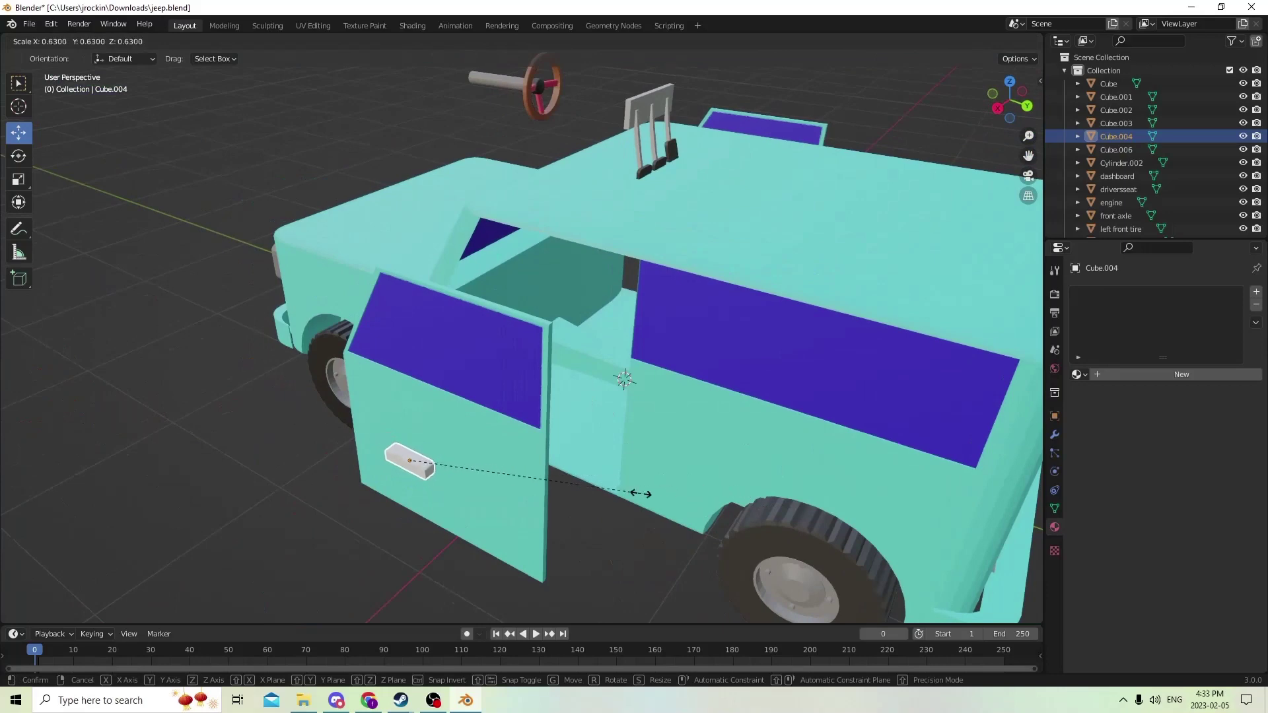
click(641, 493)
Slide the handle sideways, raise it, and set it flush on the front door
drag(372, 490, 405, 467)
drag(438, 396, 438, 372)
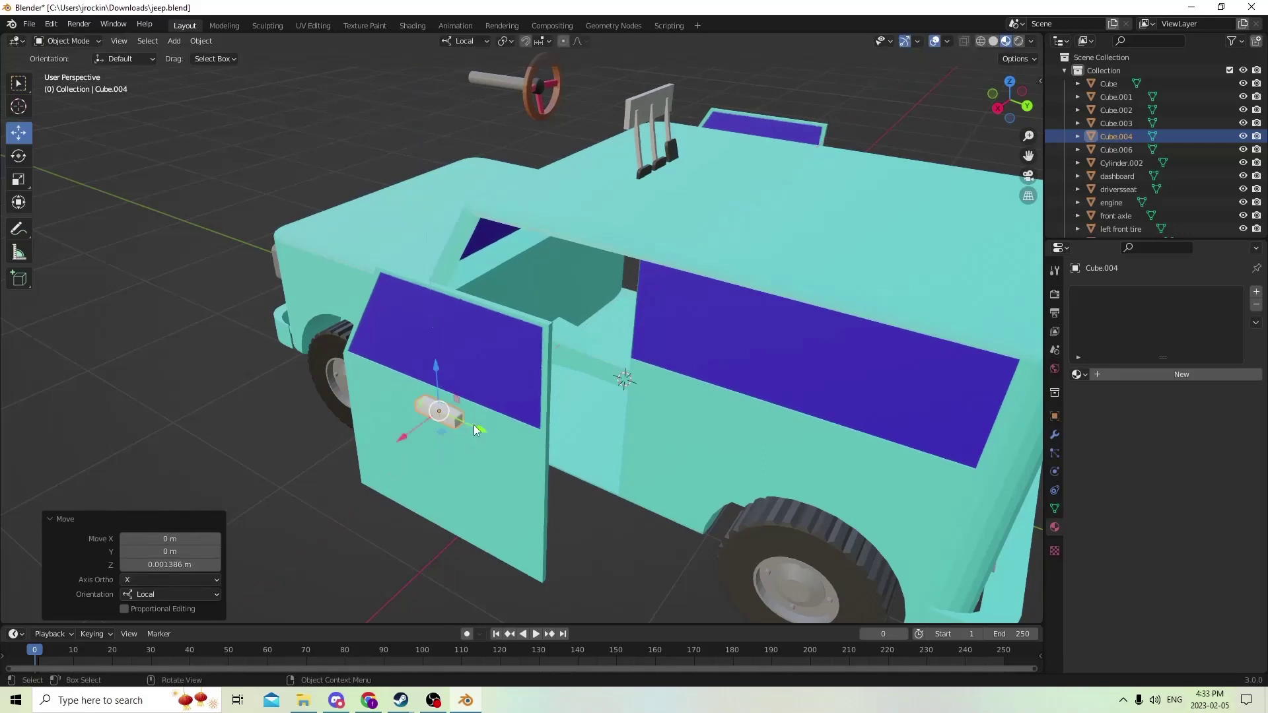
drag(473, 428, 525, 431)
scroll(525, 427, down, 4)
middle_drag(657, 350, 601, 362)
scroll(695, 328, up, 2)
scroll(625, 344, up, 4)
scroll(619, 342, down, 4)
Duplicate the door handle, leaving the copy in place, and bring up its transform values
key(shift+d)
key(Escape)
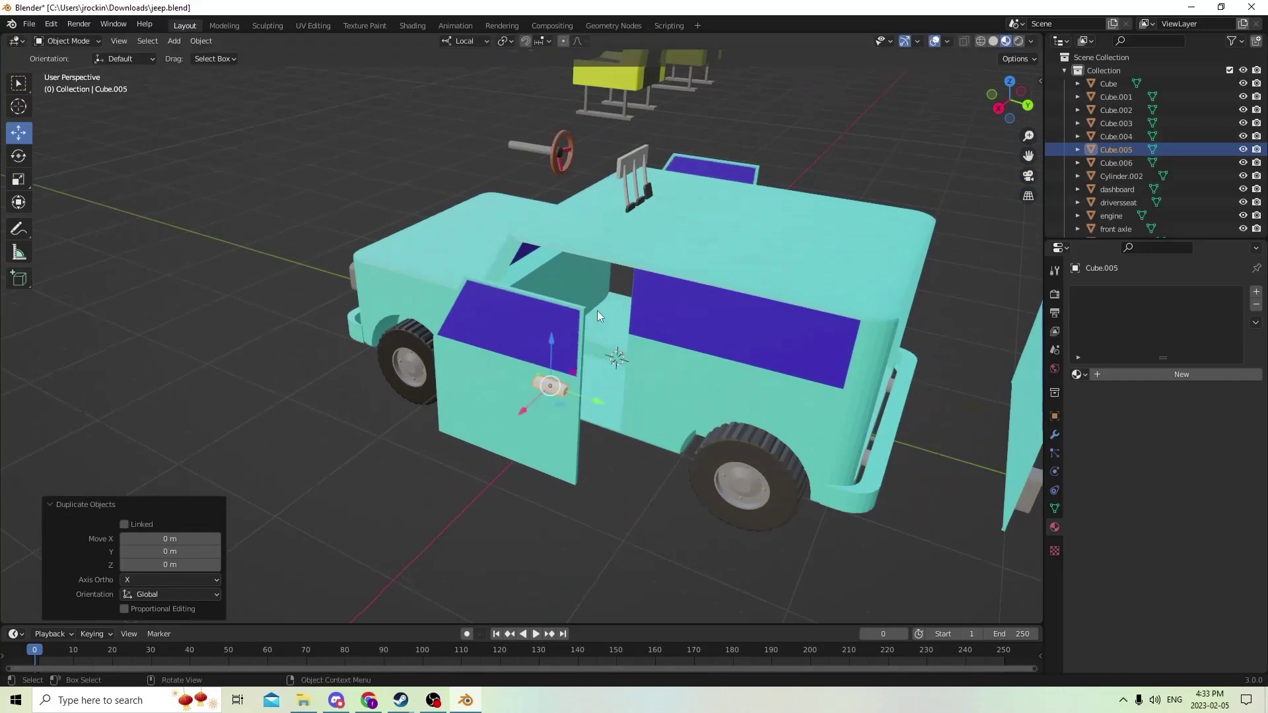
scroll(588, 314, up, 2)
scroll(581, 317, down, 3)
middle_drag(580, 318, 548, 322)
click(1054, 417)
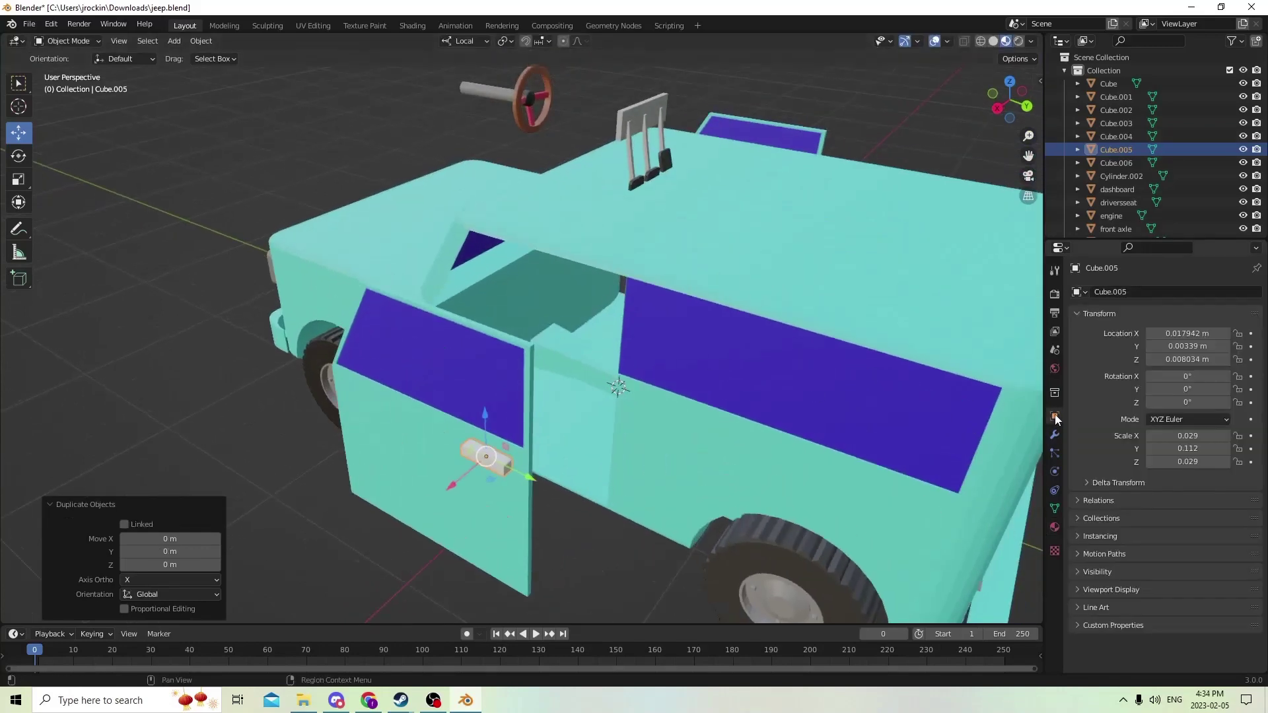
scroll(977, 376, up, 3)
middle_drag(978, 377, 911, 369)
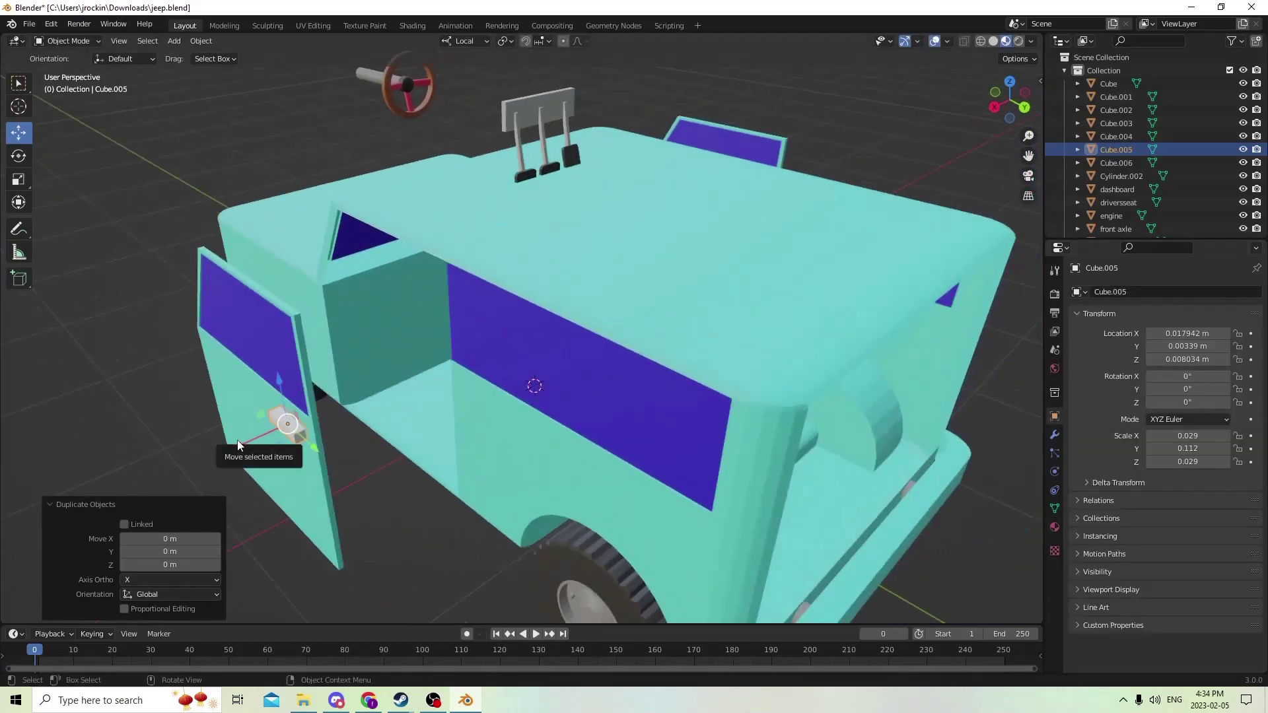
Mirror the handle copy to the opposite side by negating its X location
key(g)
key(x)
right_click(284, 430)
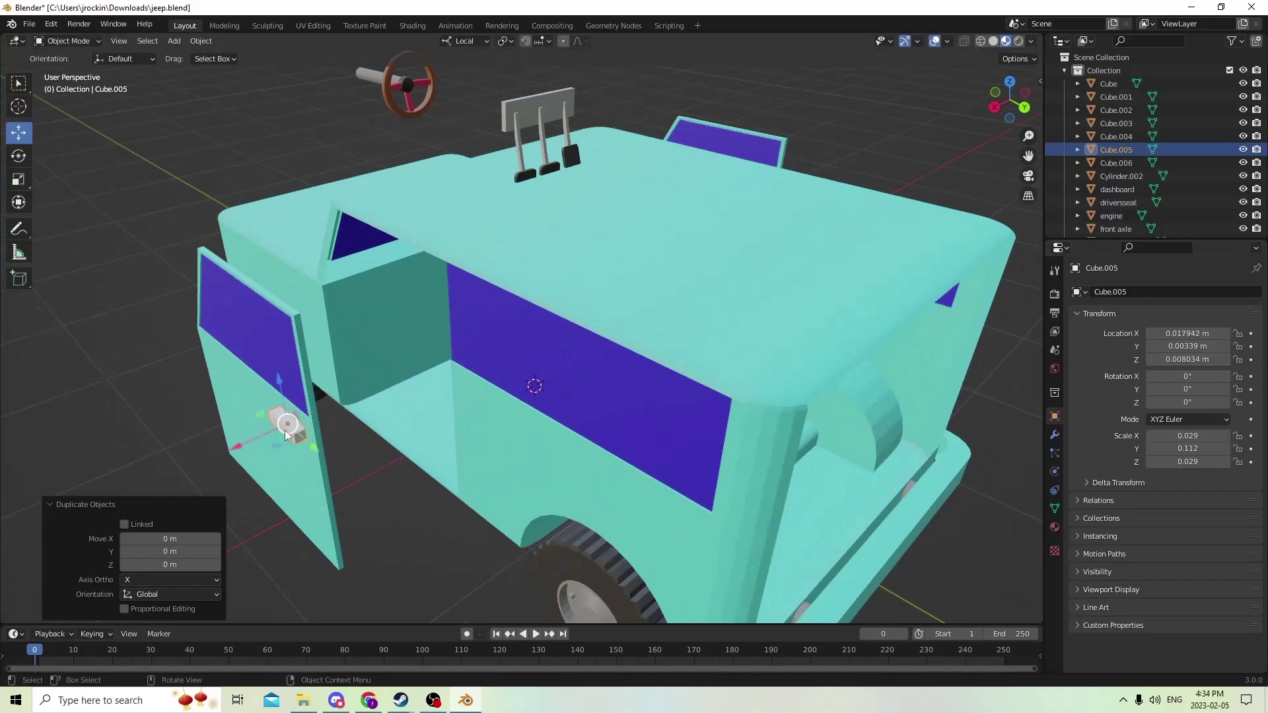
click(1156, 333)
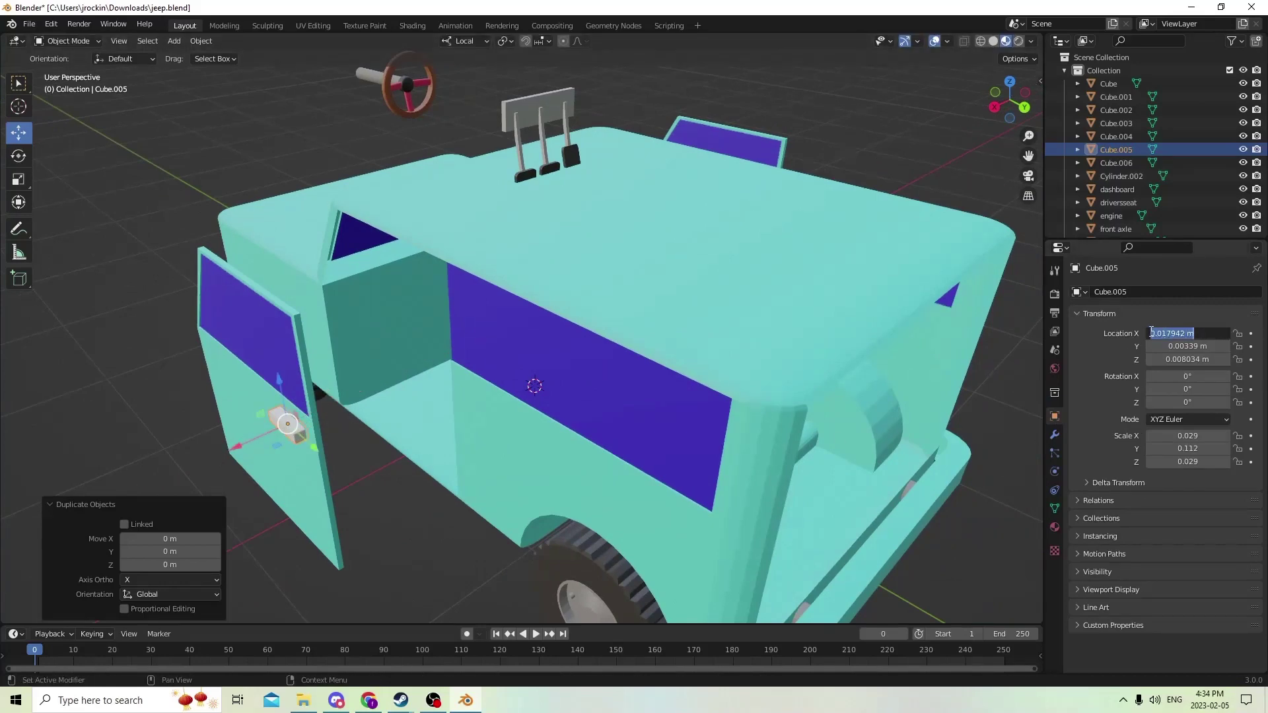
click(1153, 333)
text(-)
key(Return)
Set the handle copy's Z rotation to 180° so it faces outward on the opposite door
middle_drag(818, 156, 536, 158)
scroll(605, 155, up, 2)
scroll(537, 158, up, 2)
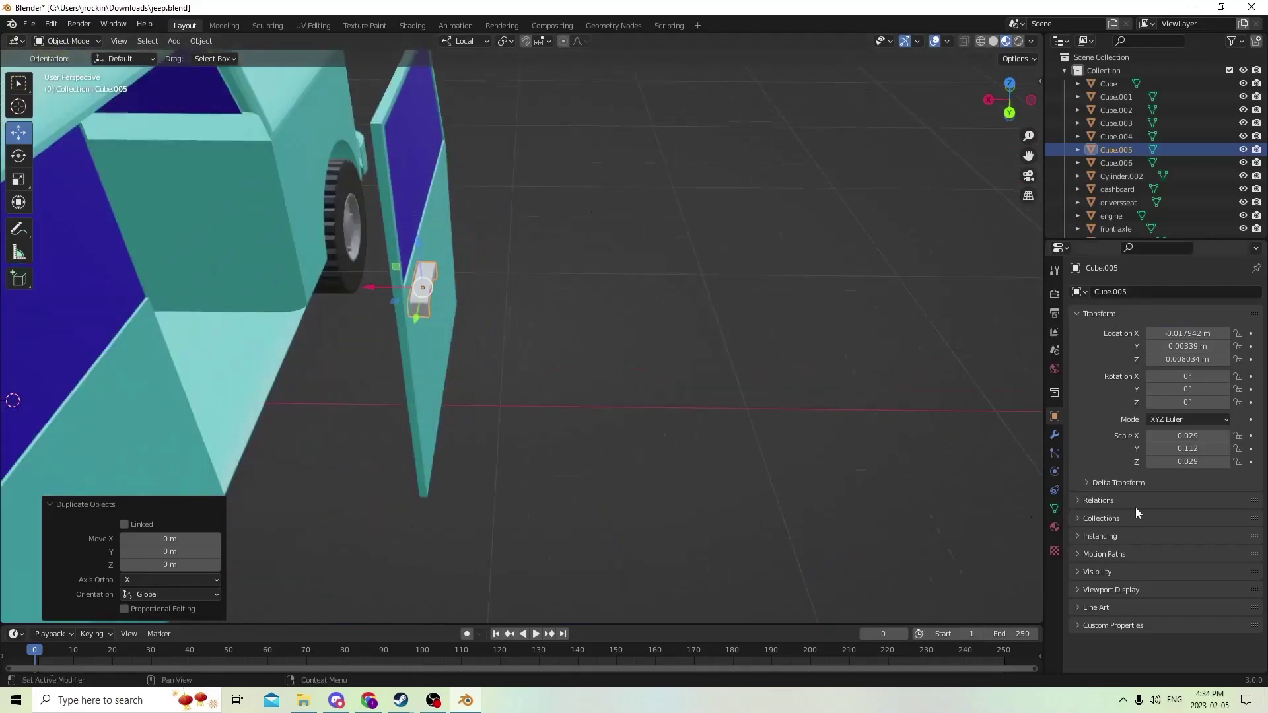
scroll(716, 266, up, 3)
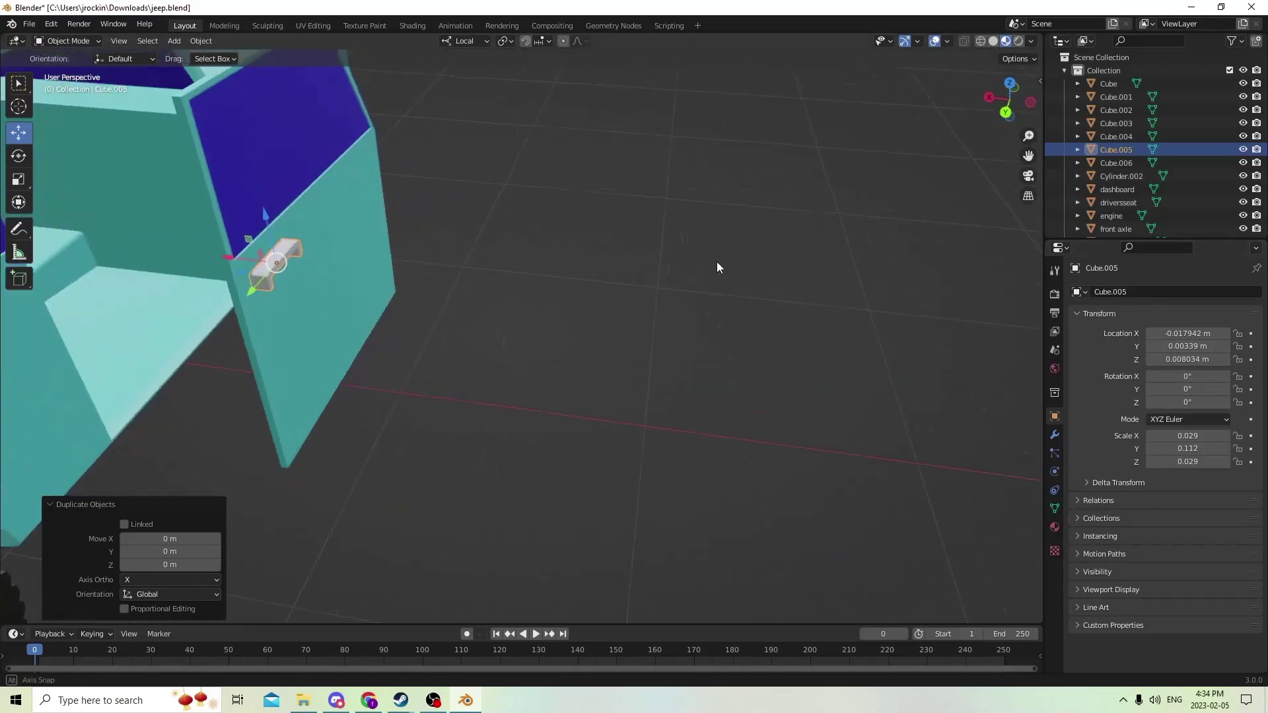
click(1197, 403)
text(180)
key(Return)
Parent the handle copy to the opposite front door
click(287, 259)
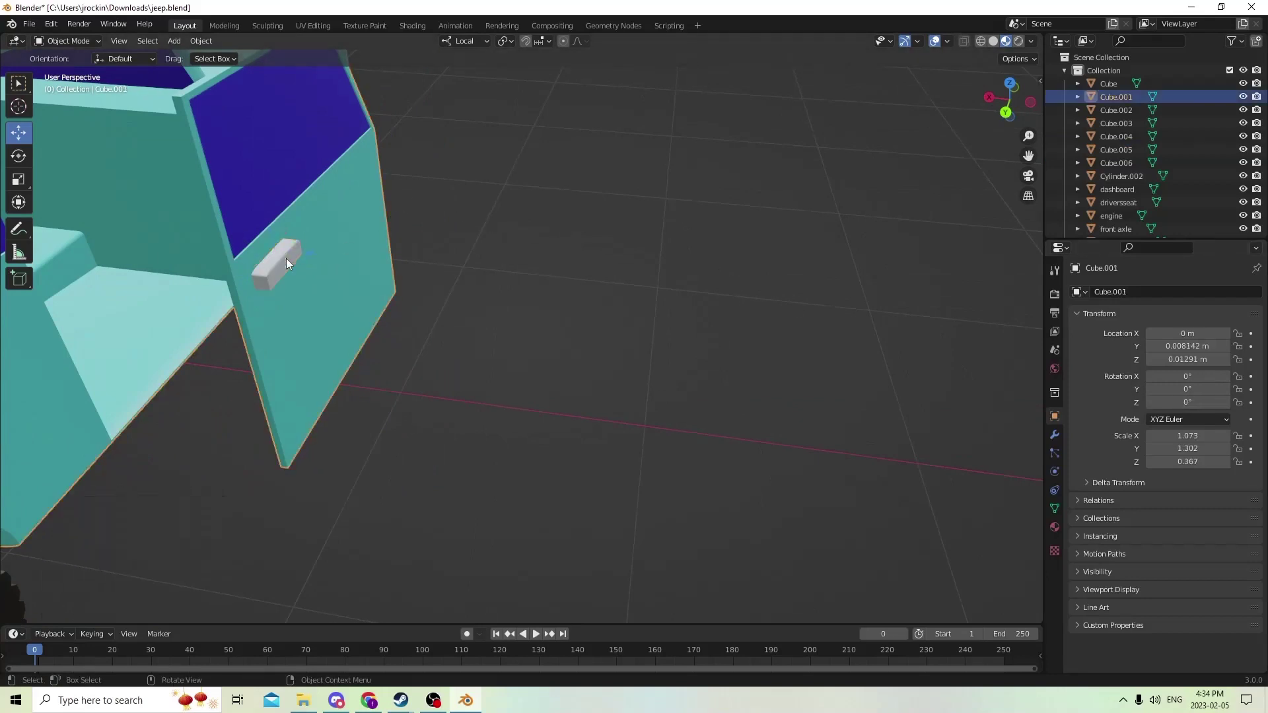
click(280, 264)
shift+click(305, 294)
key(ctrl+p)
click(308, 293)
middle_drag(308, 293, 350, 393)
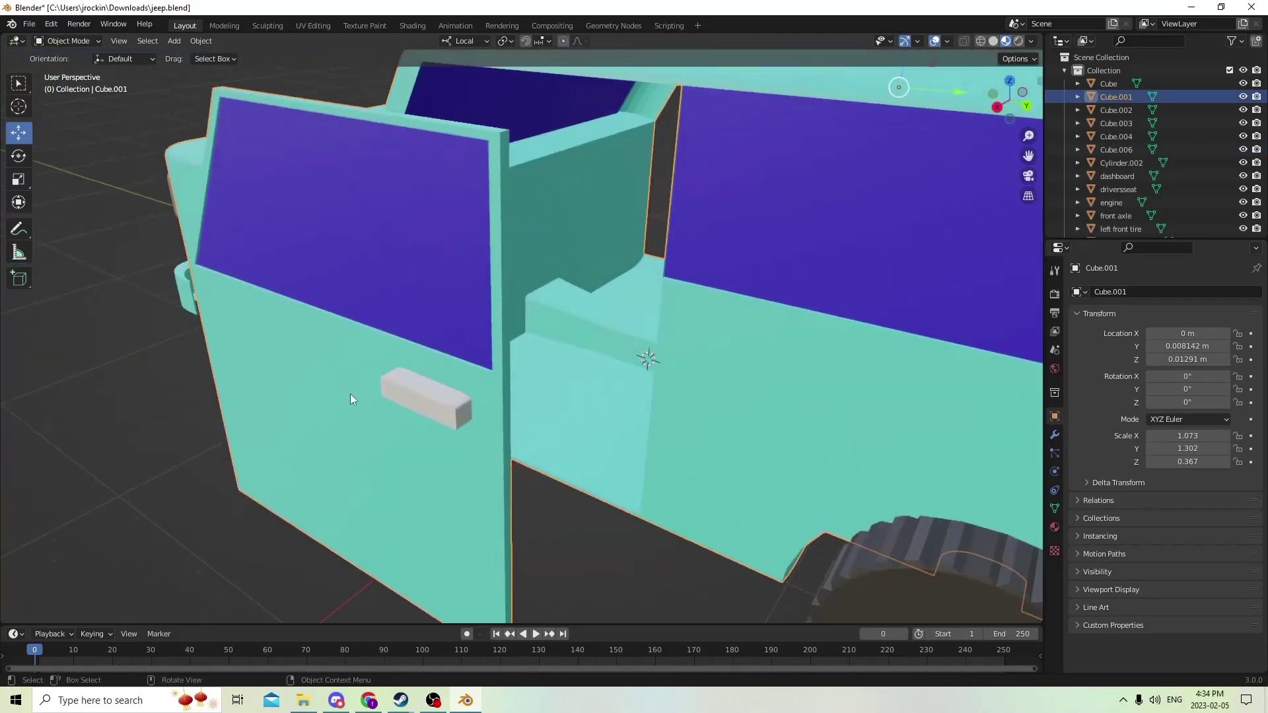
Join the original handle into its door with Ctrl+J and check the jeep from several angles
click(419, 395)
shift+click(321, 412)
key(ctrl+j)
scroll(330, 360, down, 4)
middle_drag(331, 358, 439, 388)
middle_drag(811, 371, 746, 363)
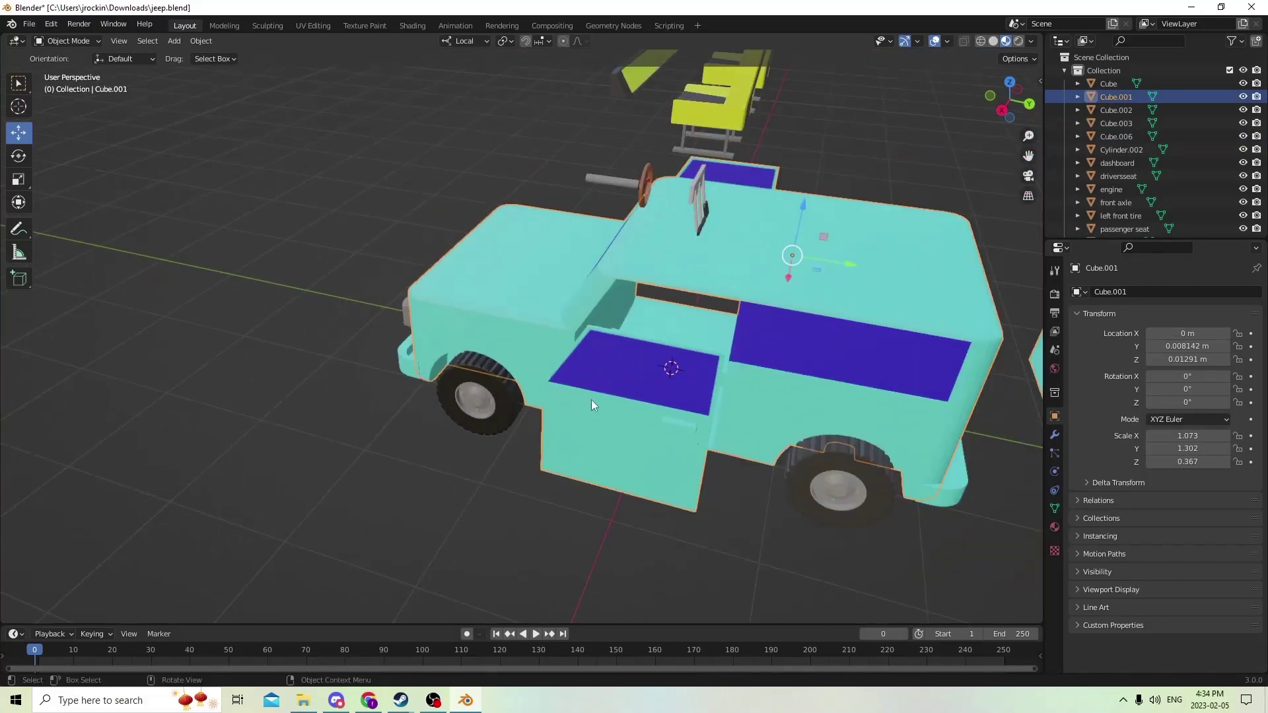
middle_drag(589, 395, 690, 351)
Bring the jeep to a side view and select the driver's seat
scroll(704, 394, up, 3)
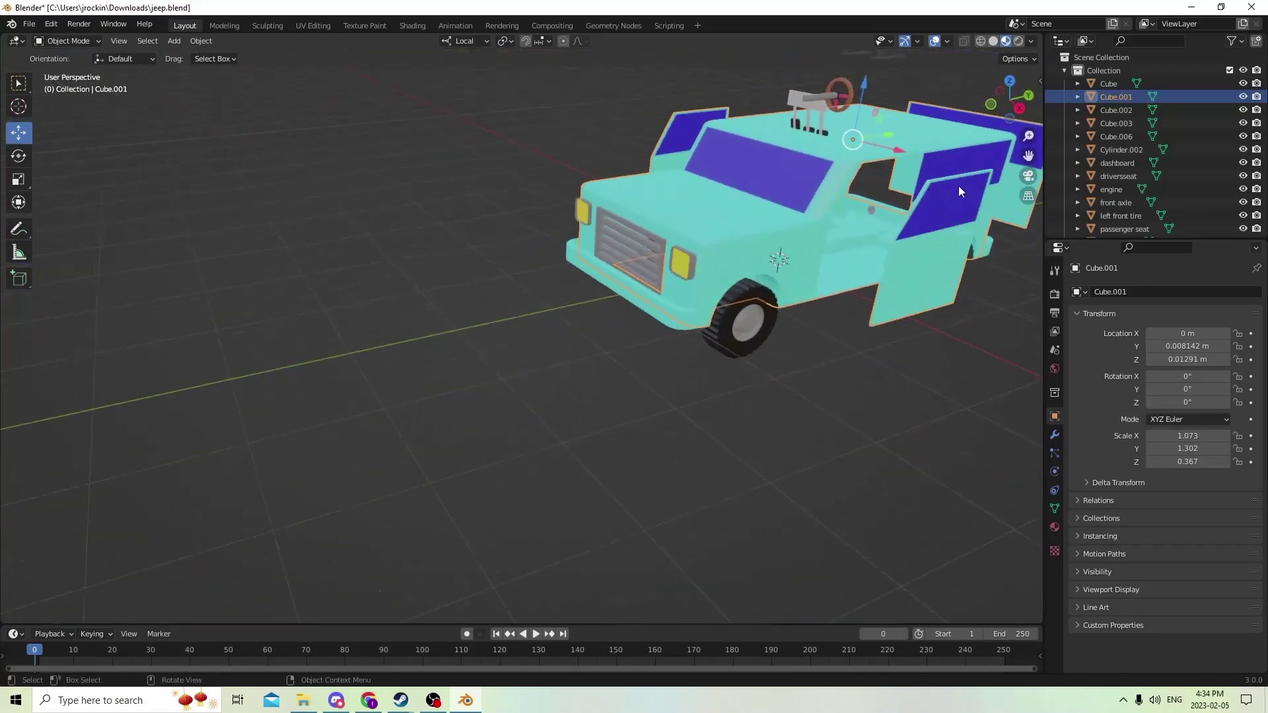
drag(1029, 156, 1030, 156)
scroll(992, 150, up, 3)
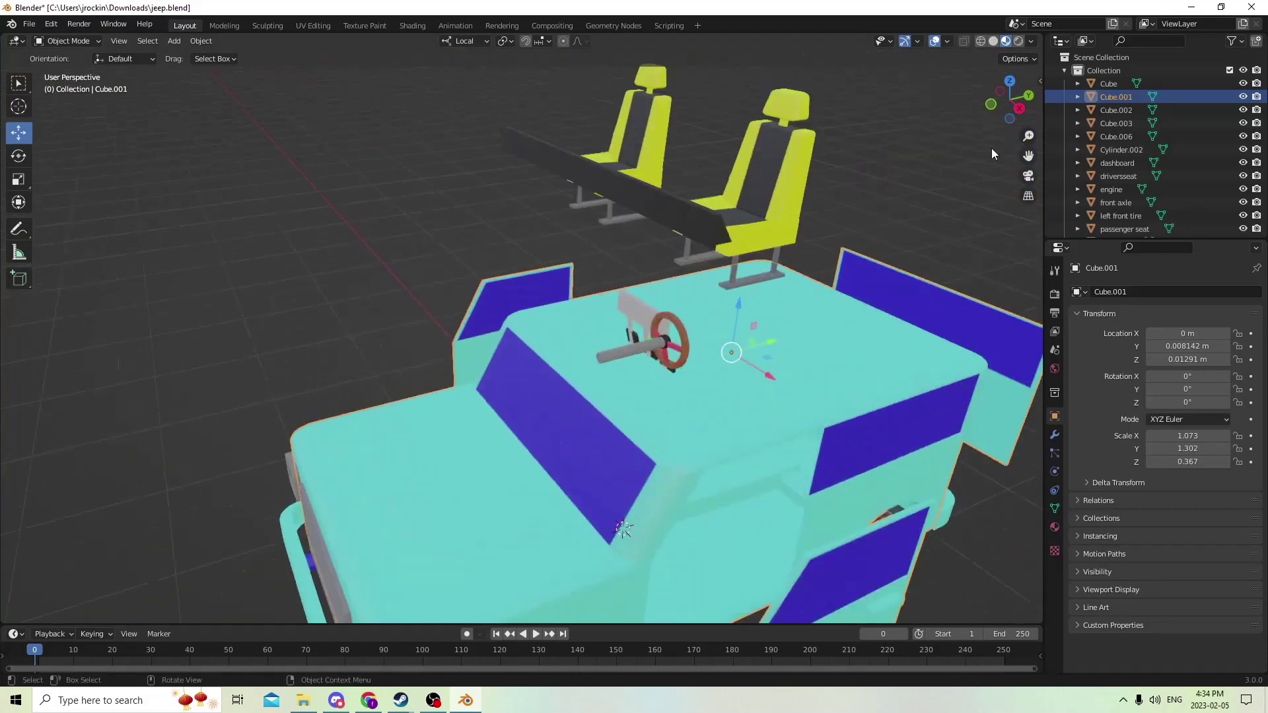
middle_drag(992, 150, 672, 230)
click(667, 218)
scroll(634, 198, up, 3)
middle_drag(610, 193, 481, 162)
Select the dashboard bar together with the steering wheel and pedal plate
click(254, 126)
shift+click(292, 280)
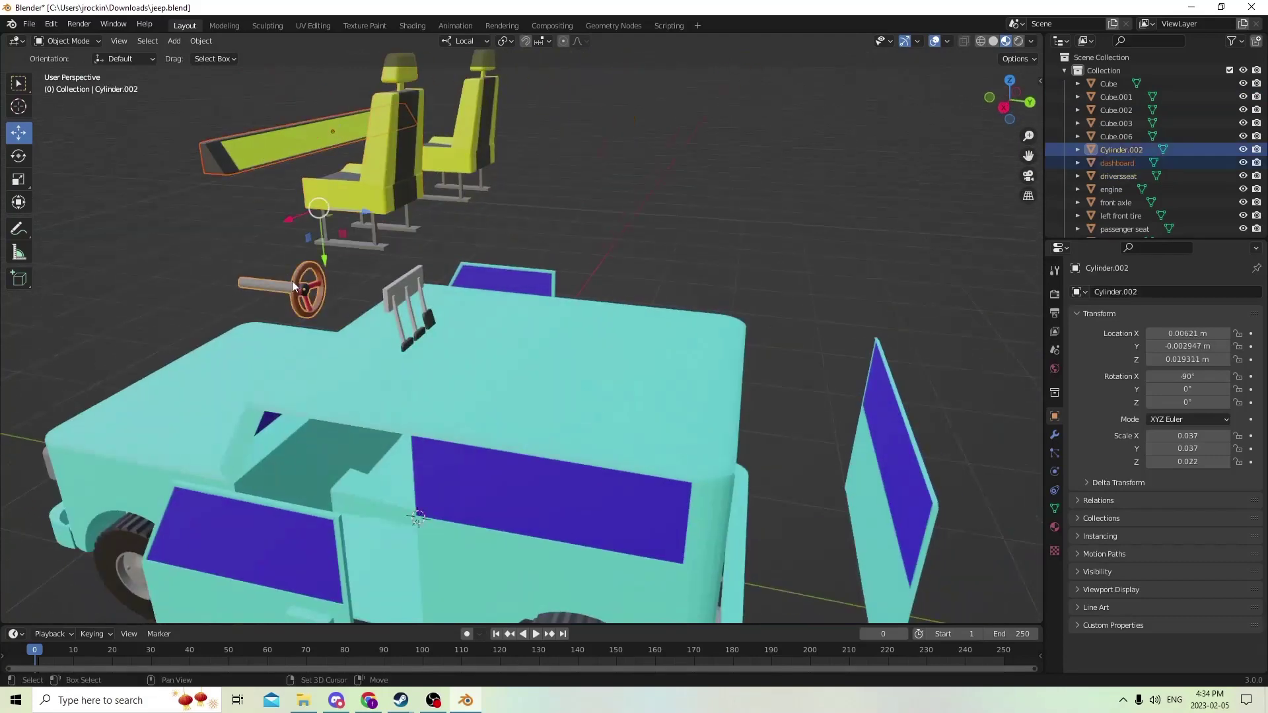
shift+click(404, 288)
middle_drag(409, 286, 503, 197)
scroll(446, 205, up, 5)
scroll(515, 203, down, 2)
mouse_move(605, 247)
middle_down()
mouse_move(609, 191)
mouse_move(638, 157)
mouse_move(647, 168)
mouse_move(629, 224)
mouse_move(592, 255)
middle_up()
middle_drag(768, 246, 853, 214)
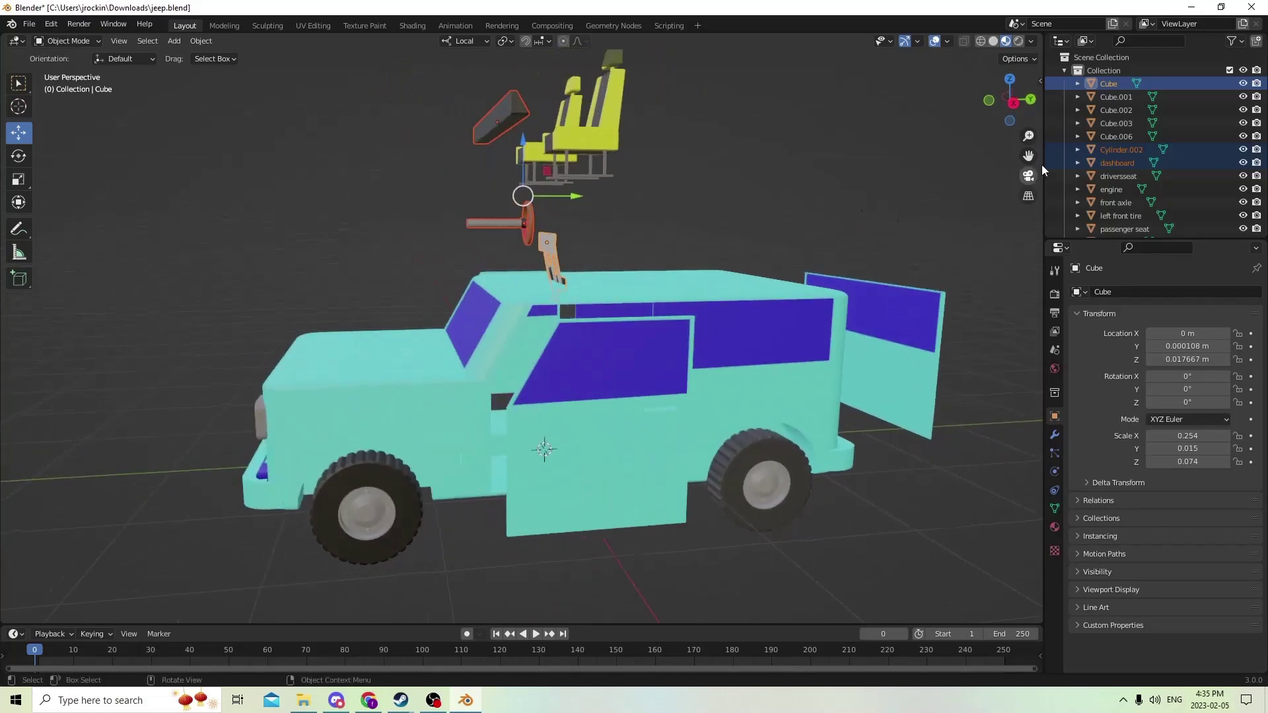